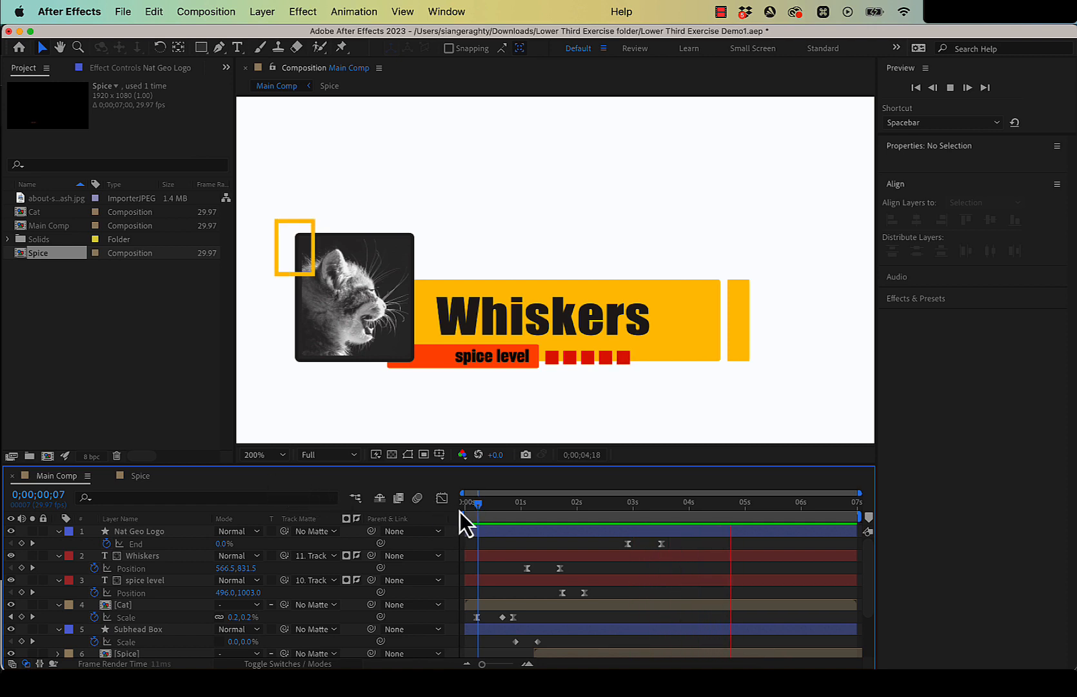
Step: Stop the preview and collapse the keyframed properties of the Nat Geo Logo, Whiskers, spice level, Cat and Subhead Box layers
{"action": "key", "text": "space"}
{"action": "left_click", "coordinate": [195, 533]}
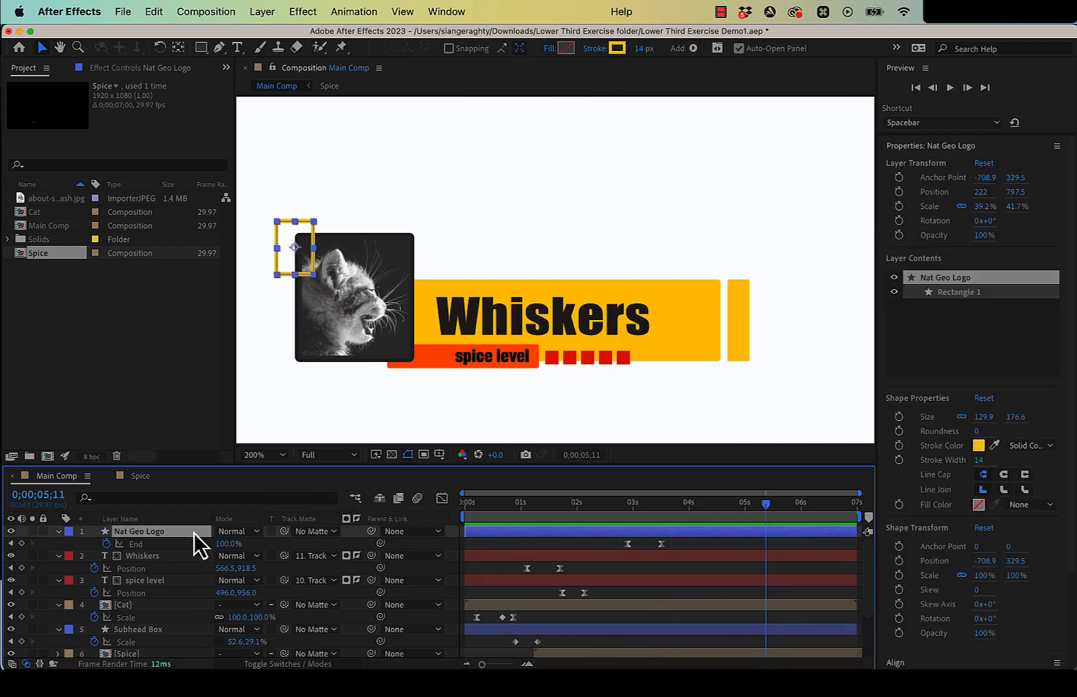
{"action": "scroll", "coordinate": [197, 539], "scroll_direction": "down", "scroll_amount": 3}
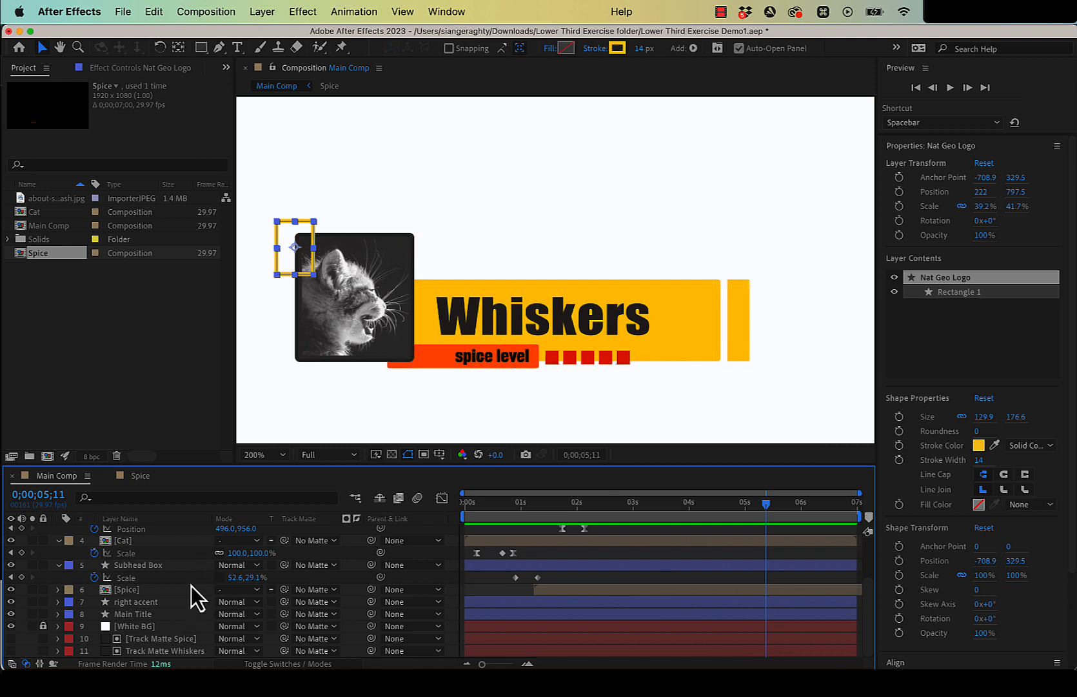
{"action": "left_click", "coordinate": [193, 569], "text": "shift"}
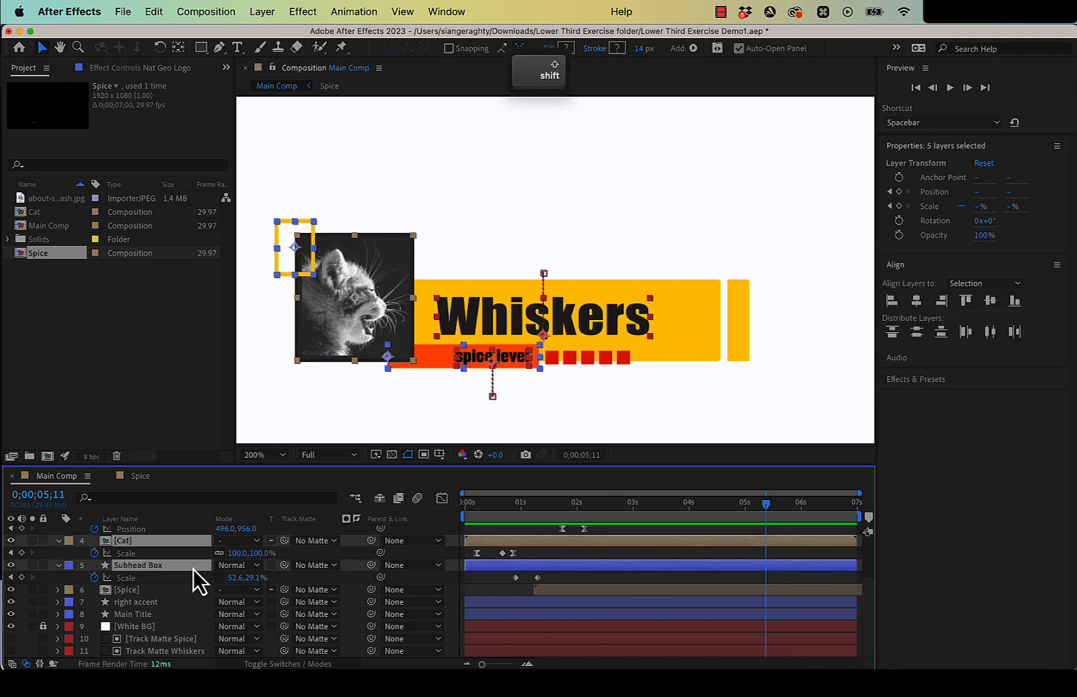
{"action": "key", "text": "u"}
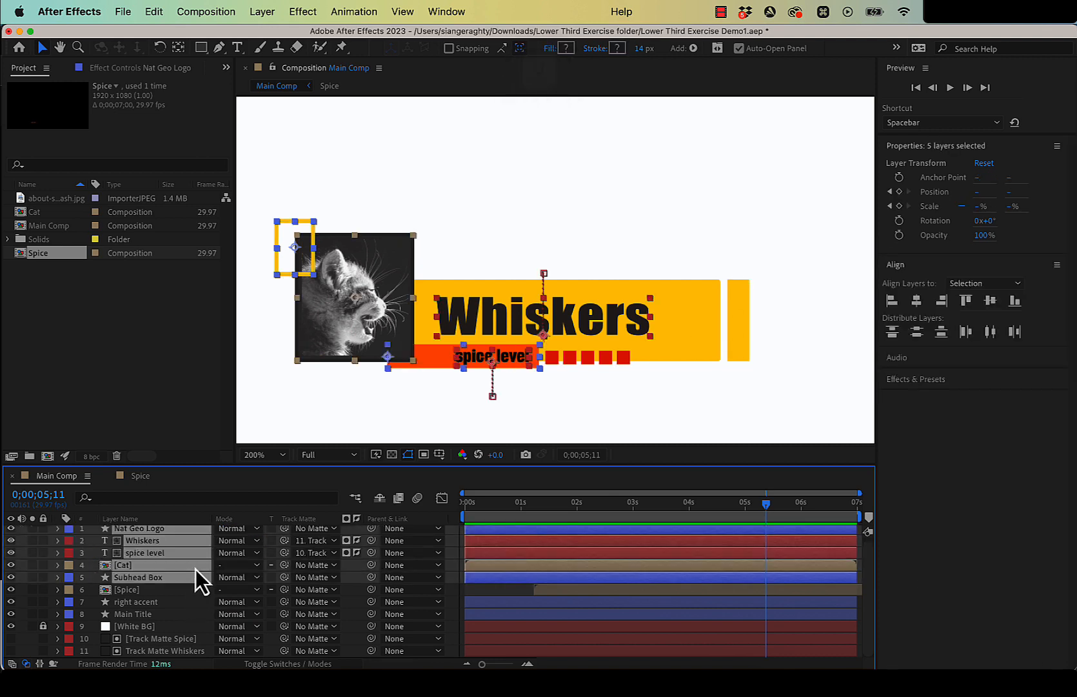
{"action": "scroll", "coordinate": [196, 572], "scroll_direction": "up", "scroll_amount": 1}
Step: Display the layer switches in the timeline and reveal the Cat layer's keyframed properties
{"action": "left_click", "coordinate": [168, 618]}
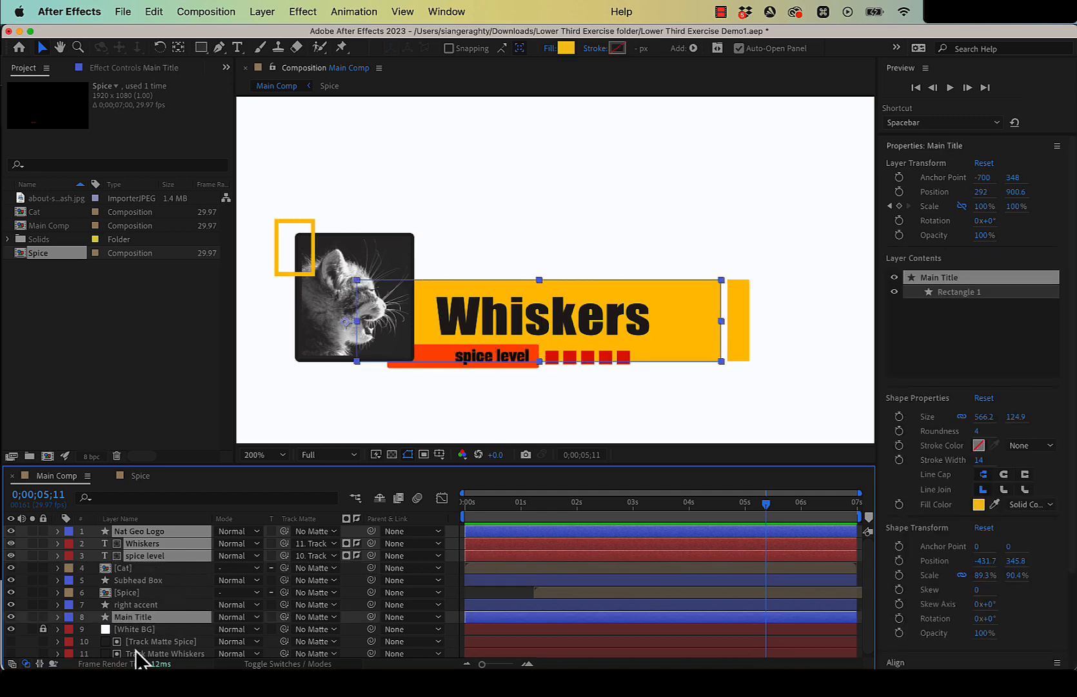
{"action": "left_click", "coordinate": [166, 606]}
{"action": "left_click", "coordinate": [150, 573]}
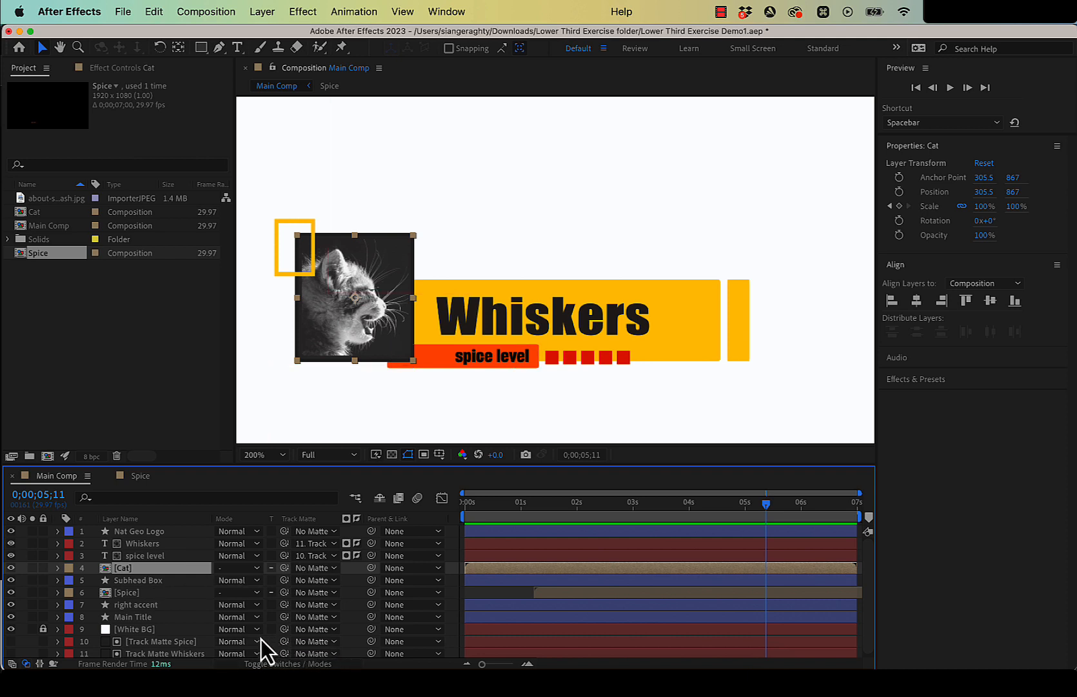
{"action": "left_click", "coordinate": [264, 664]}
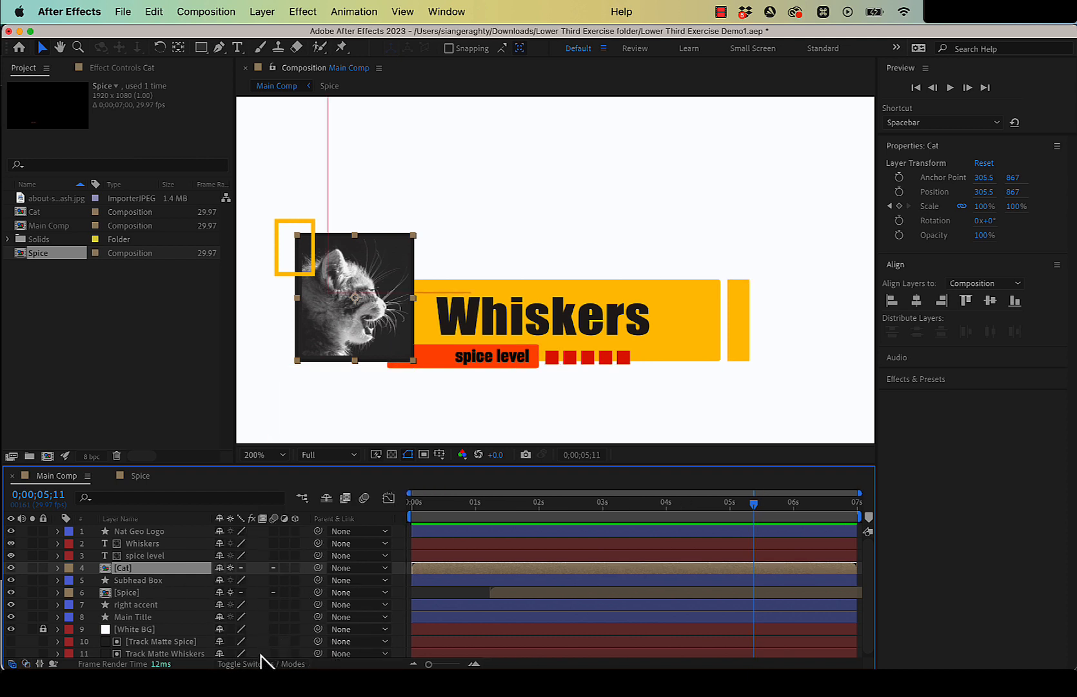
{"action": "key", "text": "u"}
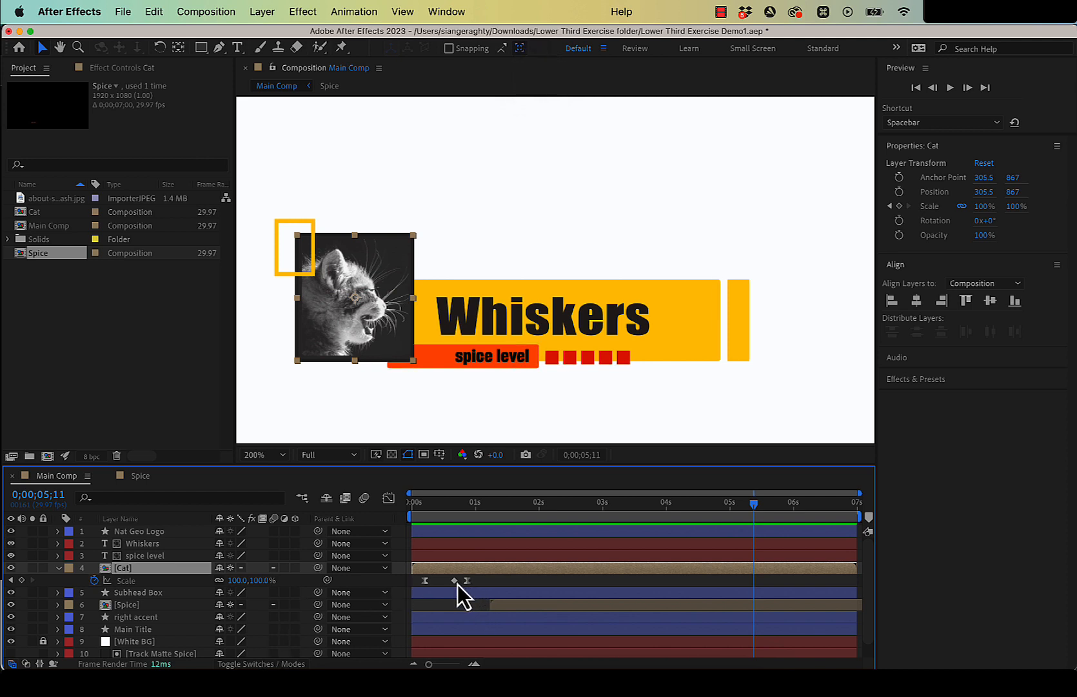
Step: Move the Cat layer's last Scale keyframe to just past the 1-second mark and preview the animation
{"action": "left_click_drag", "start_coordinate": [468, 580], "coordinate": [486, 586]}
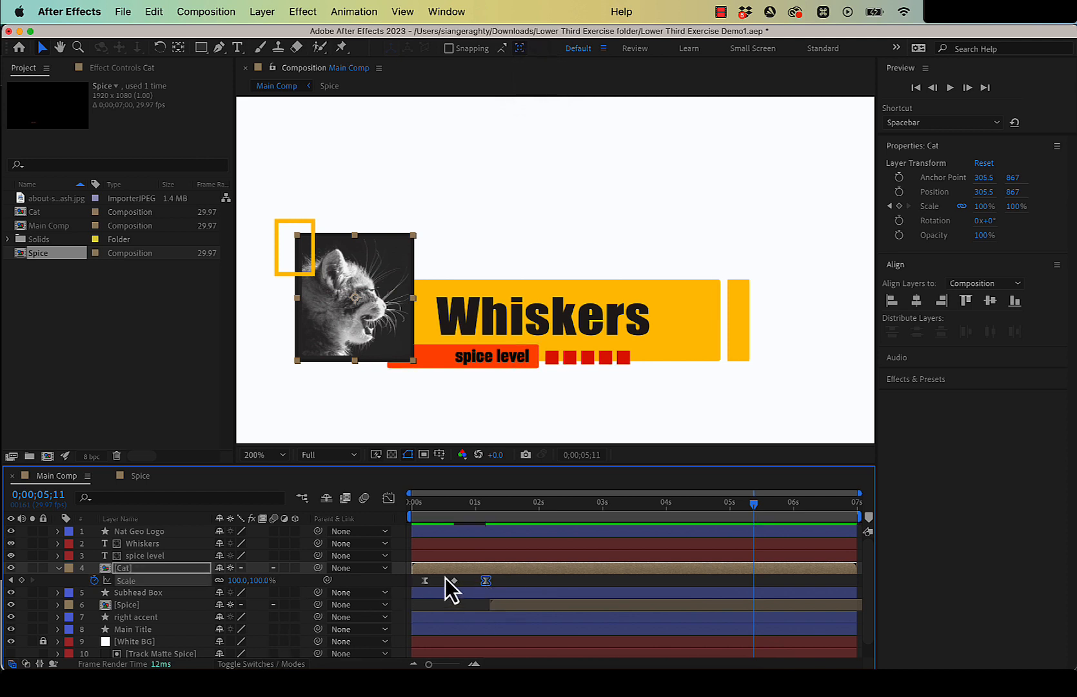
{"action": "left_click", "coordinate": [418, 504]}
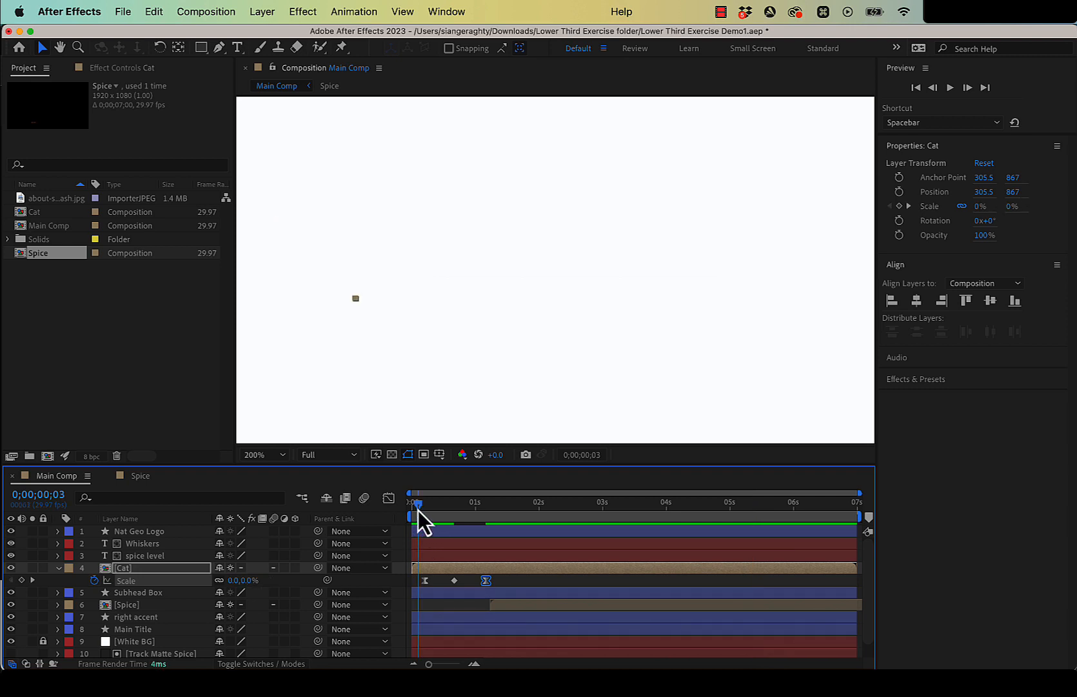
{"action": "key", "text": "space"}
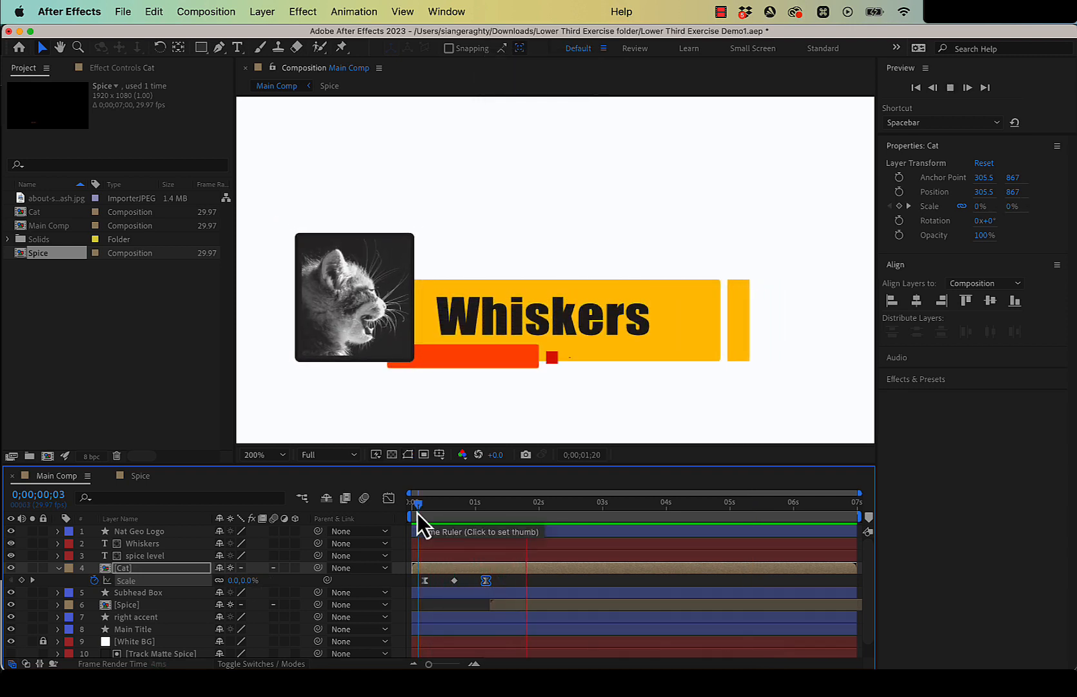
{"action": "key", "text": "space"}
Step: Place the Cat layer's middle Scale keyframe at 0;00;00;21 and set its scale to 130%
{"action": "left_click_drag", "start_coordinate": [455, 581], "coordinate": [456, 581]}
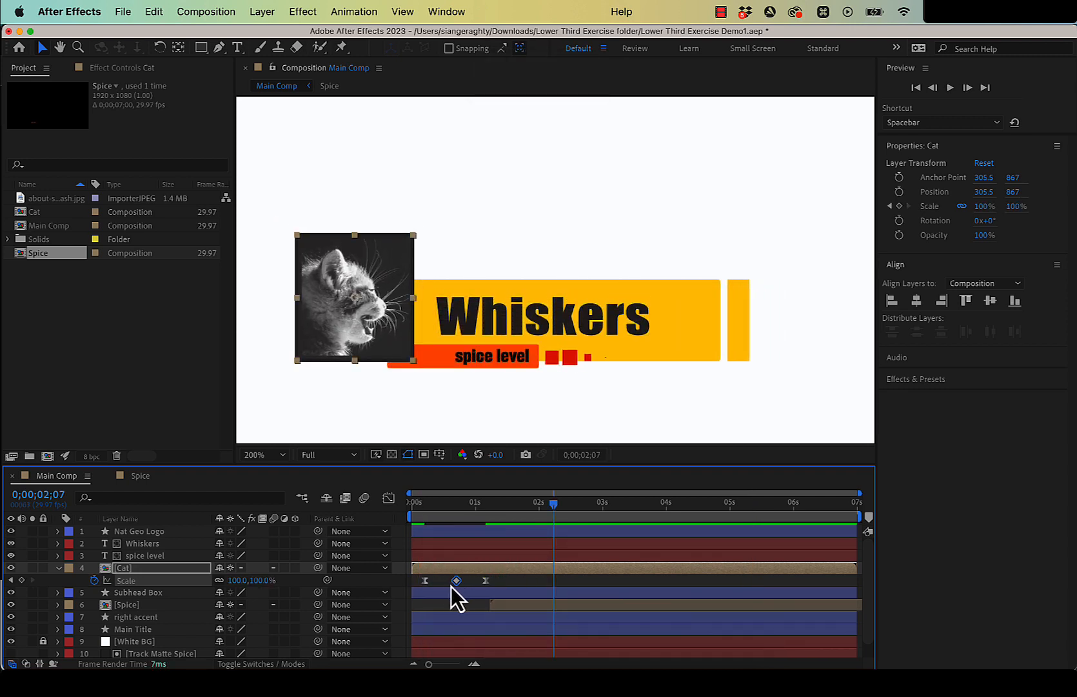
{"action": "left_click_drag", "start_coordinate": [555, 503], "coordinate": [455, 507]}
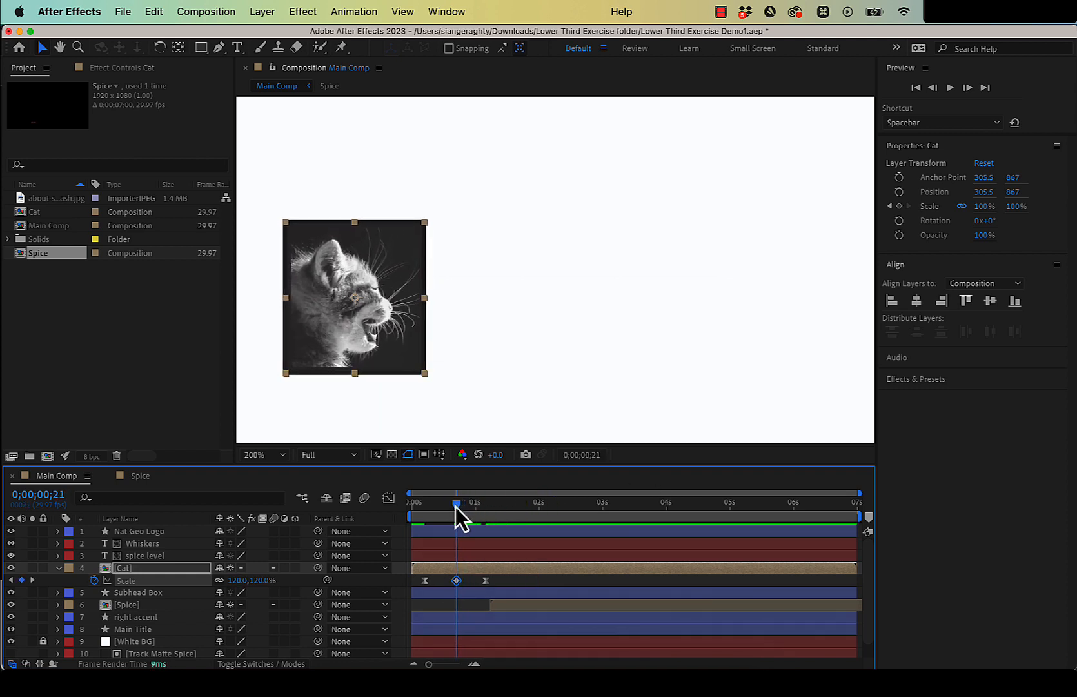
{"action": "left_click", "coordinate": [236, 580]}
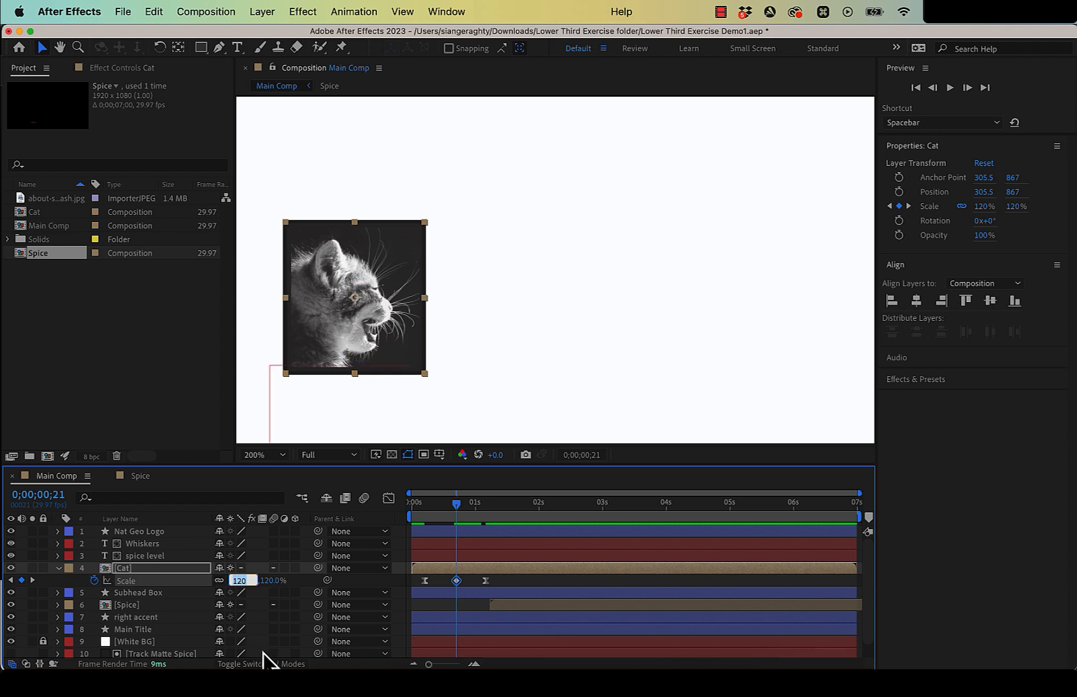
{"action": "type", "text": "130"}
{"action": "key", "text": "Return"}
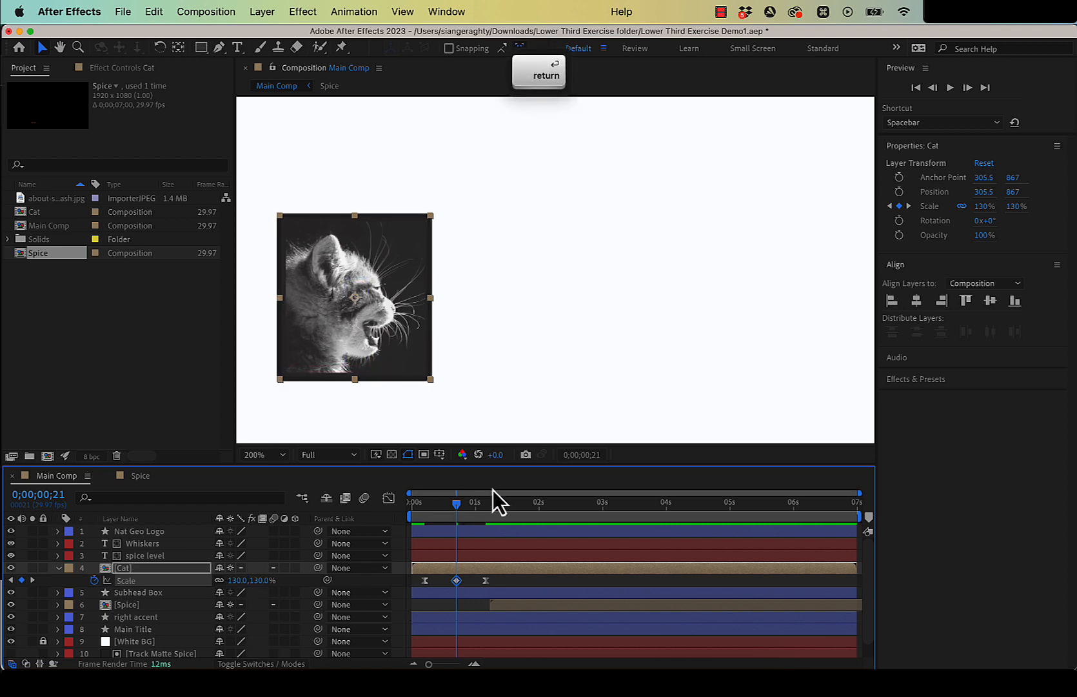
Step: Preview Main Comp from the beginning and collapse the Cat layer's keyframed properties
{"action": "left_click_drag", "start_coordinate": [455, 510], "coordinate": [394, 503]}
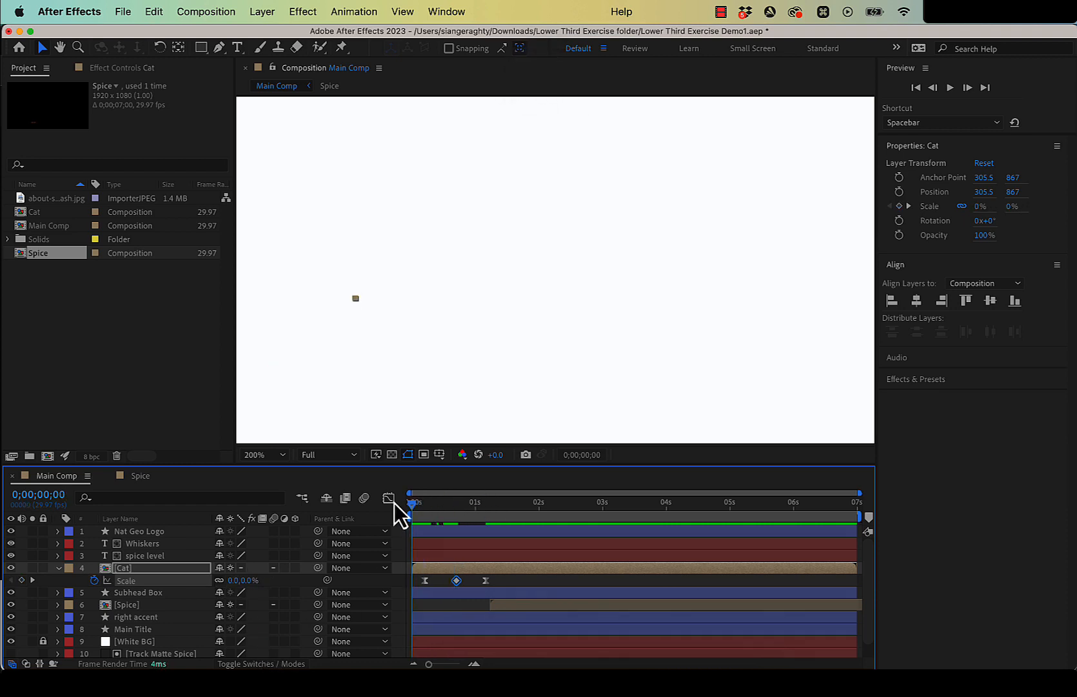
{"action": "key", "text": "space"}
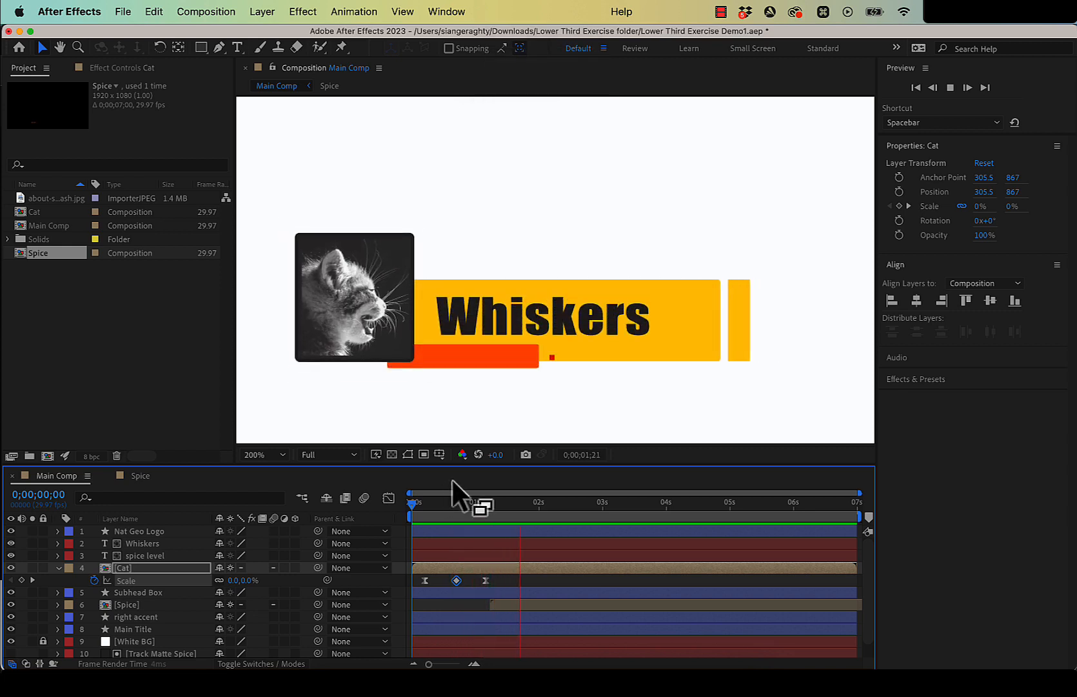
{"action": "key", "text": "space"}
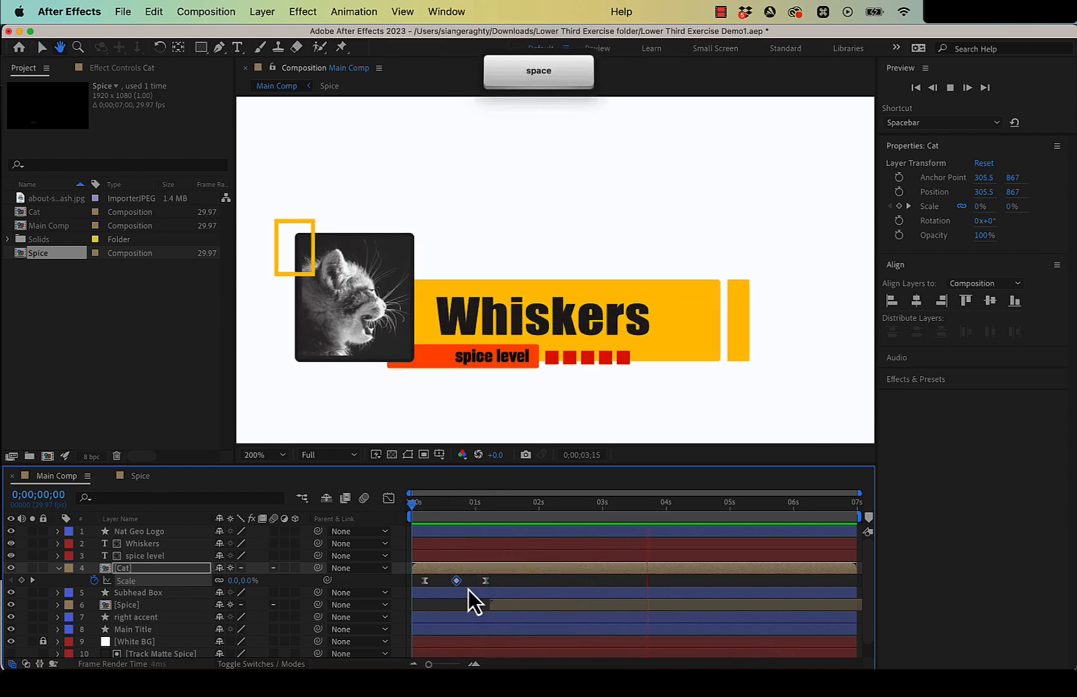
{"action": "left_click", "coordinate": [182, 569]}
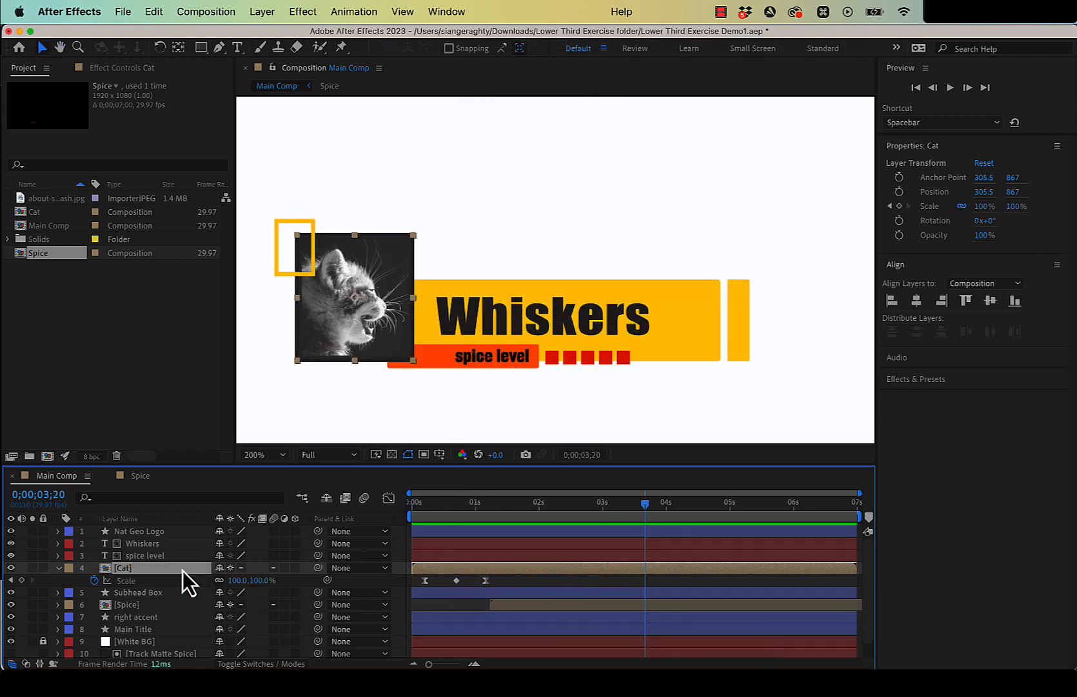
{"action": "key", "text": "u"}
{"action": "mouse_move", "coordinate": [646, 505]}
{"action": "left_mouse_down"}
{"action": "mouse_move", "coordinate": [404, 524]}
{"action": "mouse_move", "coordinate": [484, 512]}
{"action": "mouse_move", "coordinate": [640, 519]}
{"action": "left_mouse_up"}
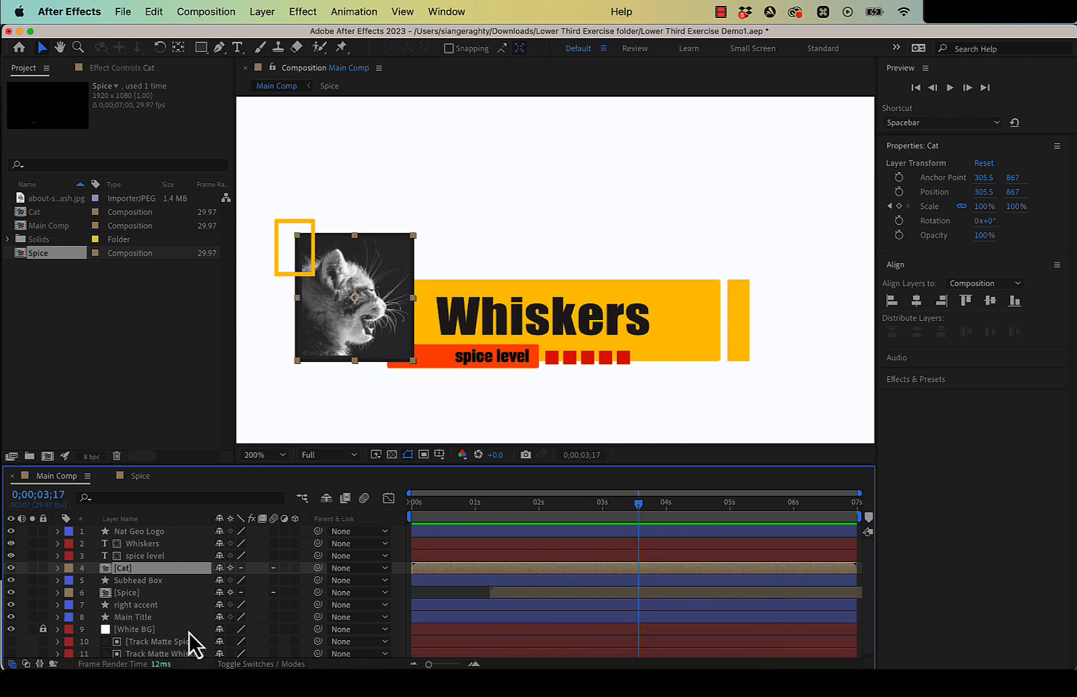
Step: Open the nested Spice composition and extend the visible timeline range to its full 7 seconds
{"action": "left_click", "coordinate": [152, 596]}
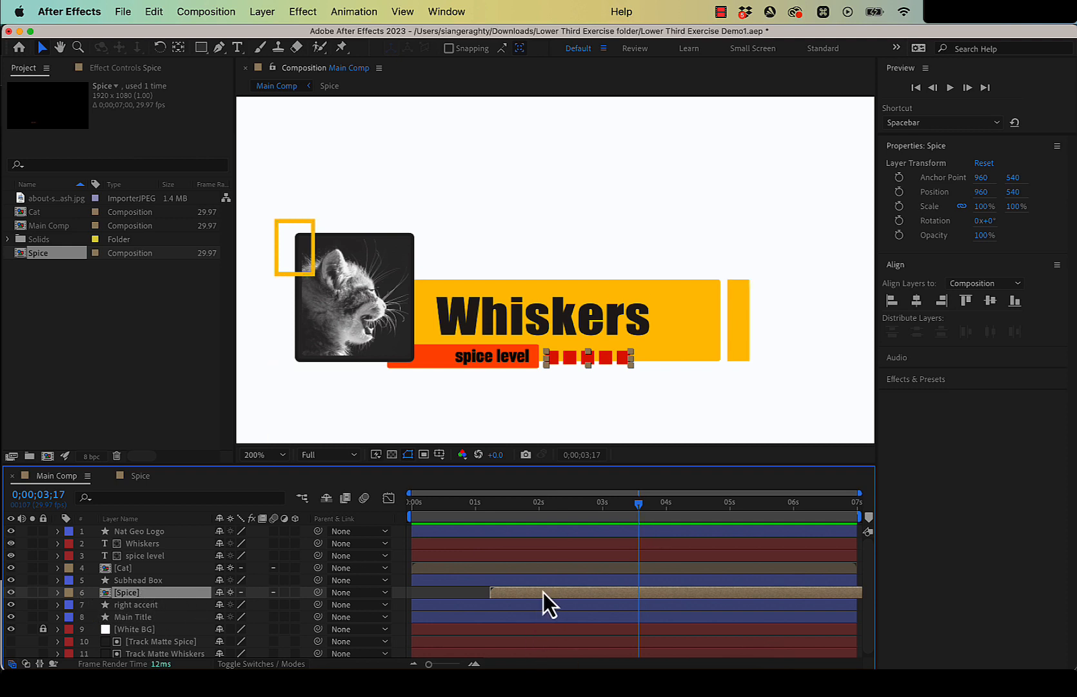
{"action": "double_click", "coordinate": [103, 595]}
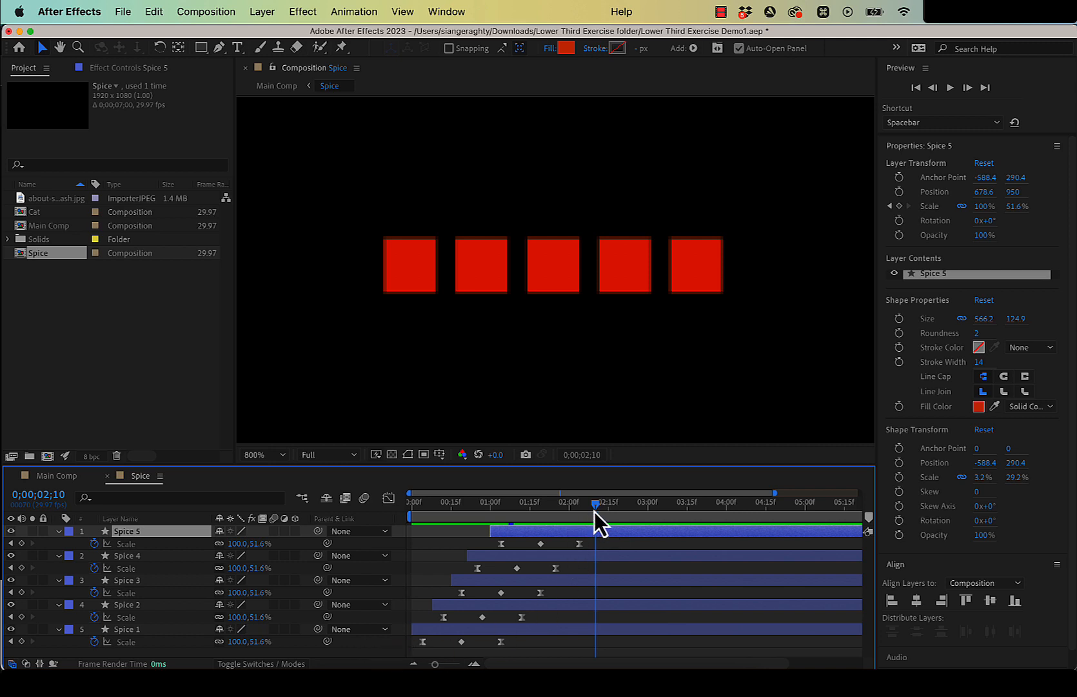
{"action": "left_click_drag", "start_coordinate": [596, 507], "coordinate": [863, 494]}
Step: Add a Scale keyframe holding the current size to each of the five Spice layers at 0;00;05;08
{"action": "left_click_drag", "start_coordinate": [695, 505], "coordinate": [746, 516]}
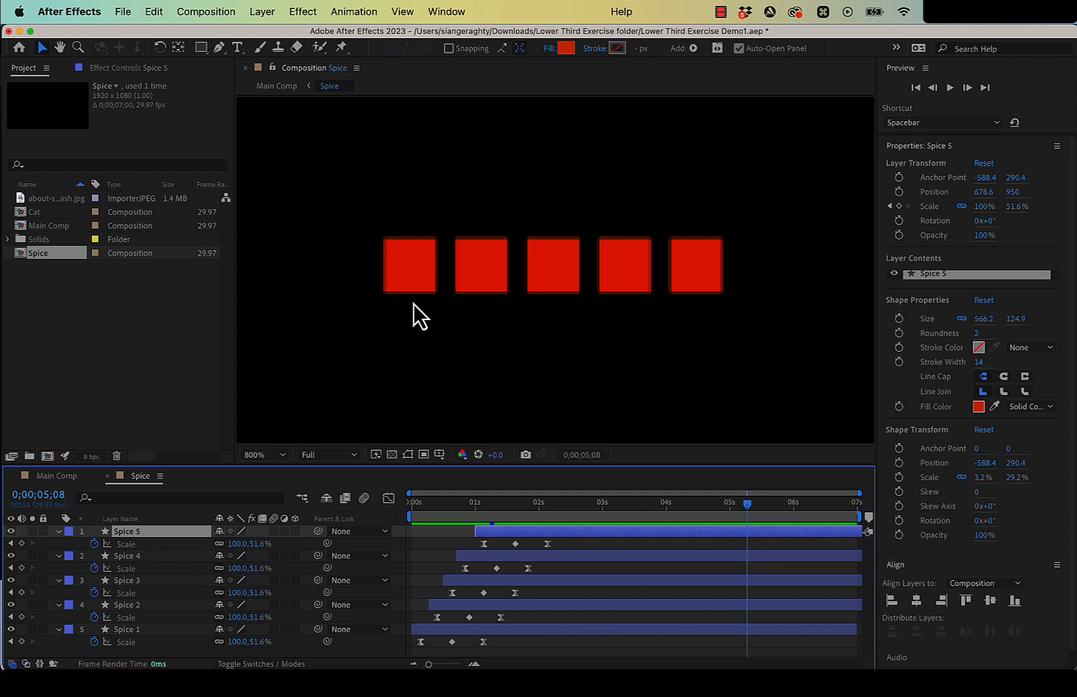
{"action": "left_click", "coordinate": [22, 543]}
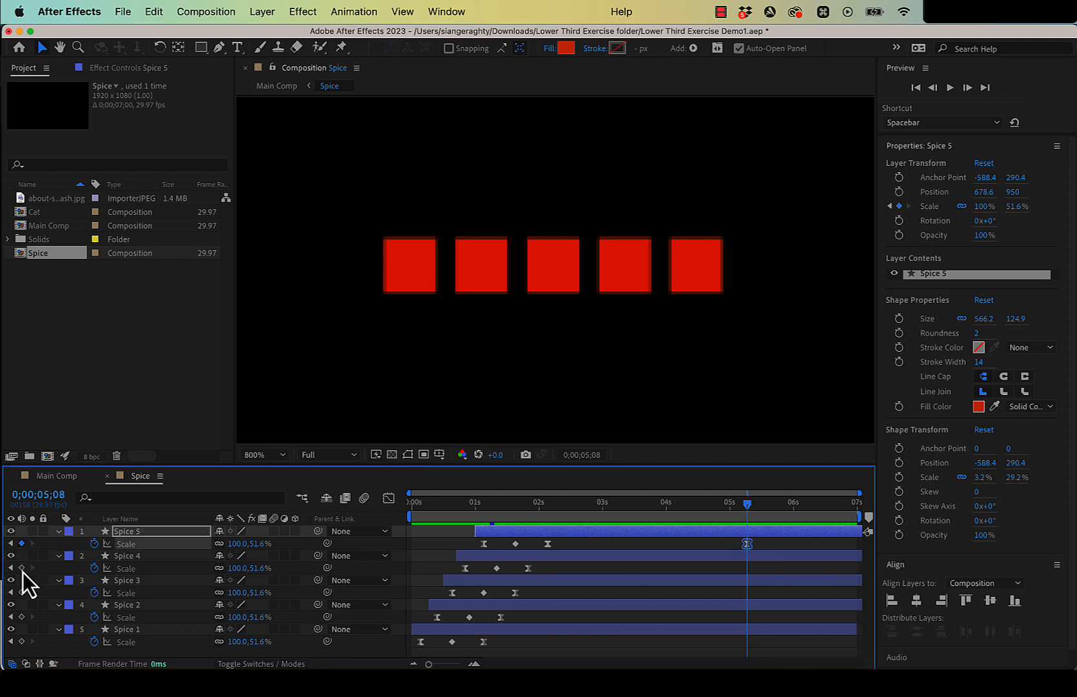
{"action": "left_click", "coordinate": [21, 567]}
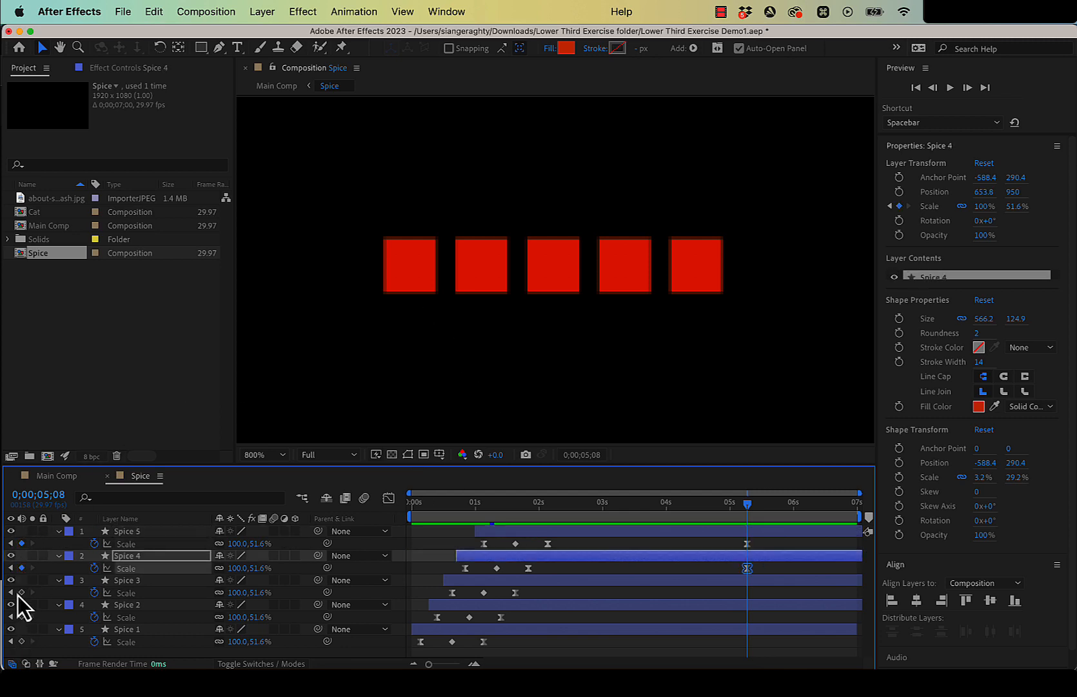
{"action": "left_click", "coordinate": [22, 592]}
{"action": "left_click", "coordinate": [21, 617]}
{"action": "left_click", "coordinate": [21, 641]}
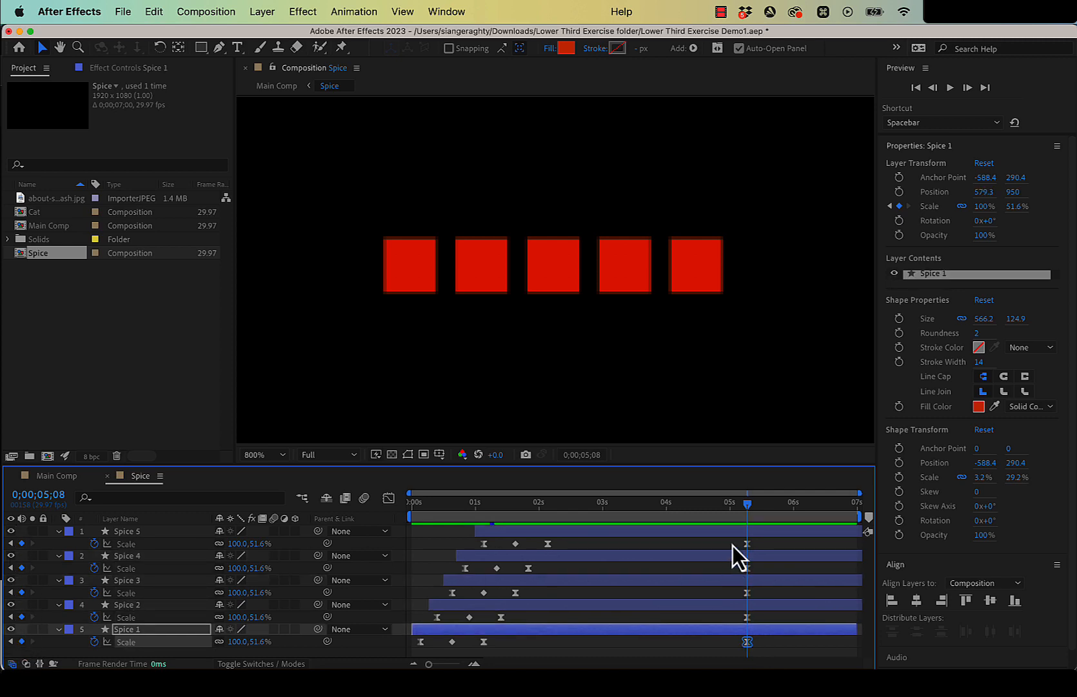
Step: Set the scale of all five Spice layers together to 120% horizontally and 61.9% vertically at 0;00;05;25
{"action": "left_click_drag", "start_coordinate": [745, 505], "coordinate": [782, 574]}
{"action": "left_click_drag", "start_coordinate": [239, 543], "coordinate": [244, 544]}
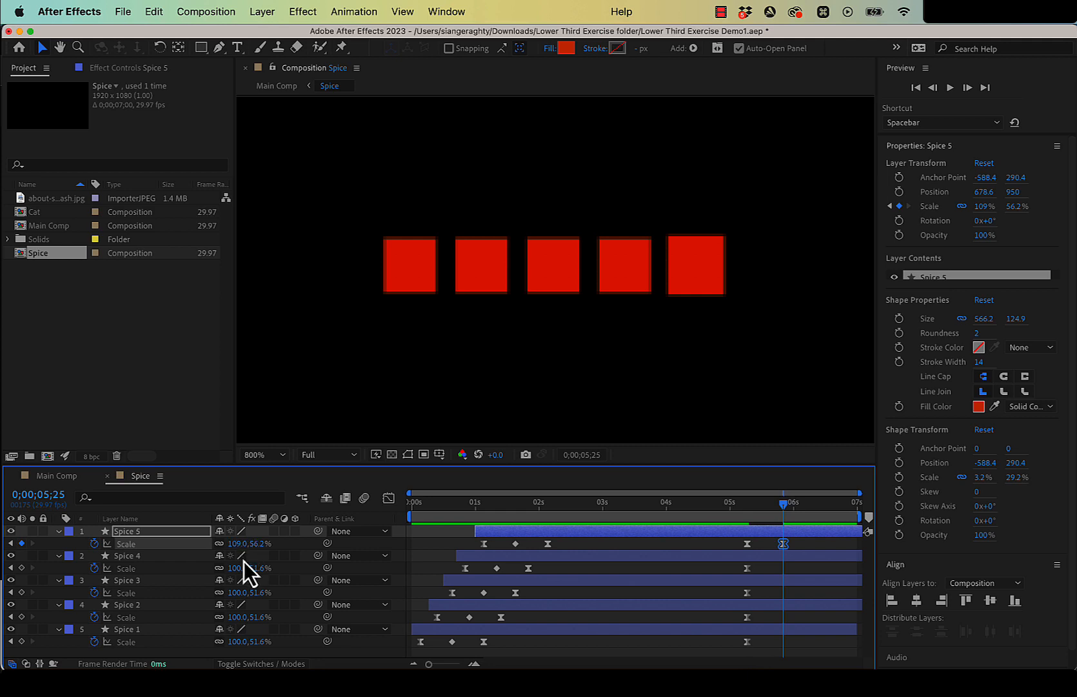
{"action": "key", "text": "super+z"}
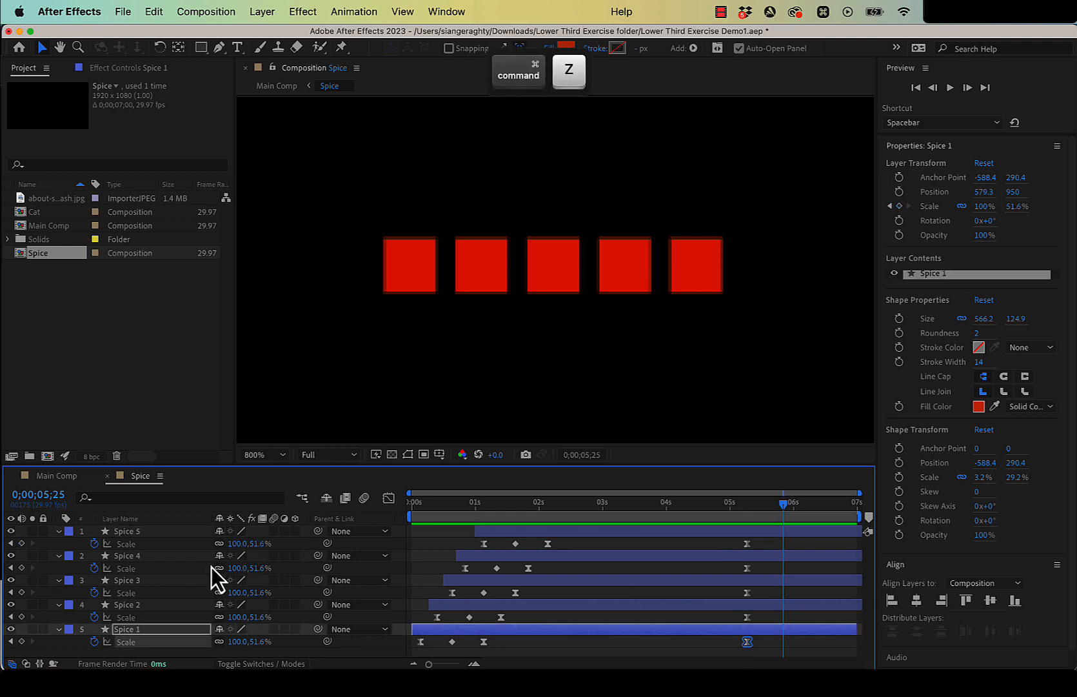
{"action": "left_click", "coordinate": [167, 532], "text": "shift"}
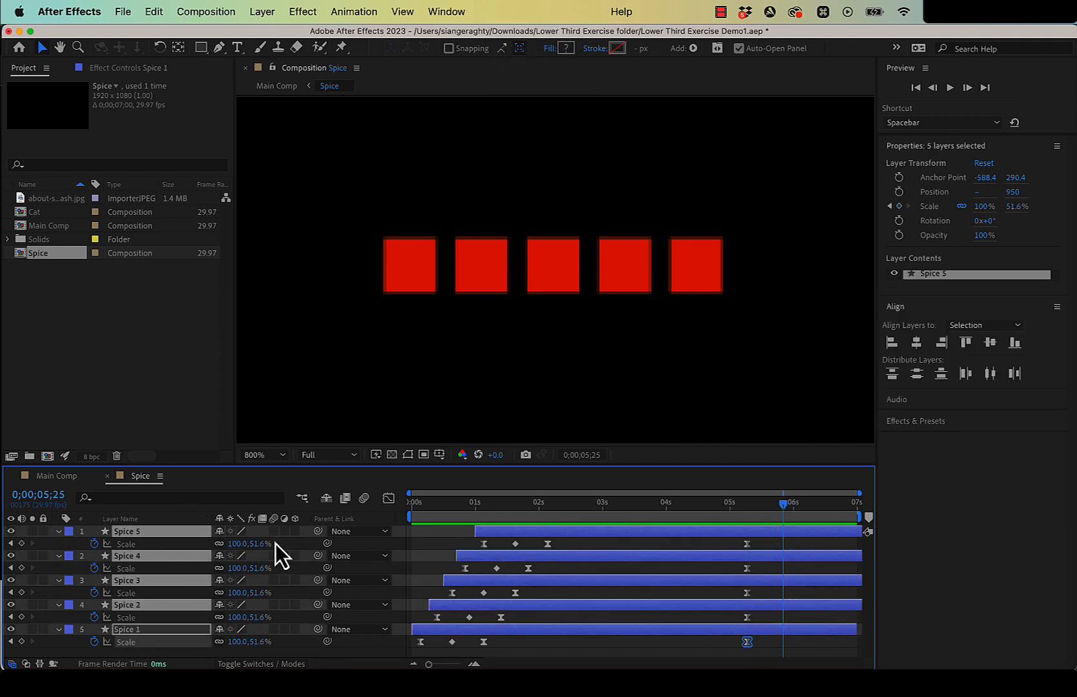
{"action": "left_click_drag", "start_coordinate": [235, 545], "coordinate": [247, 543]}
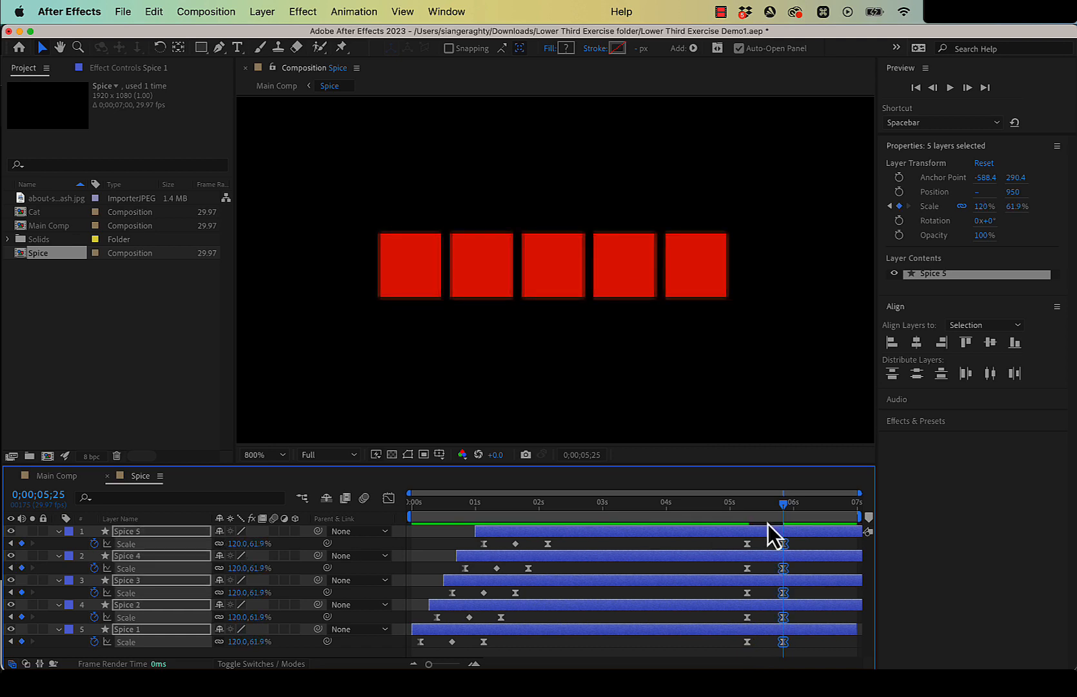
Step: Set the scale of all five Spice layers to 0% at 0;00;06;12
{"action": "left_click_drag", "start_coordinate": [782, 507], "coordinate": [819, 513]}
{"action": "left_click", "coordinate": [240, 543]}
{"action": "type", "text": "0"}
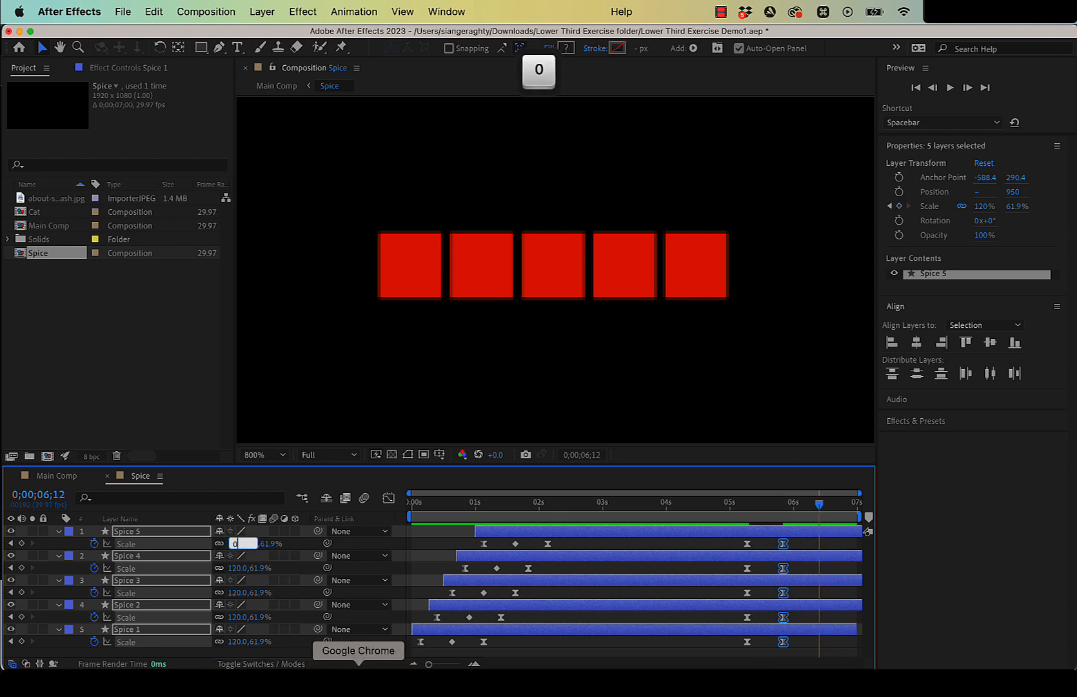
{"action": "key", "text": "Return"}
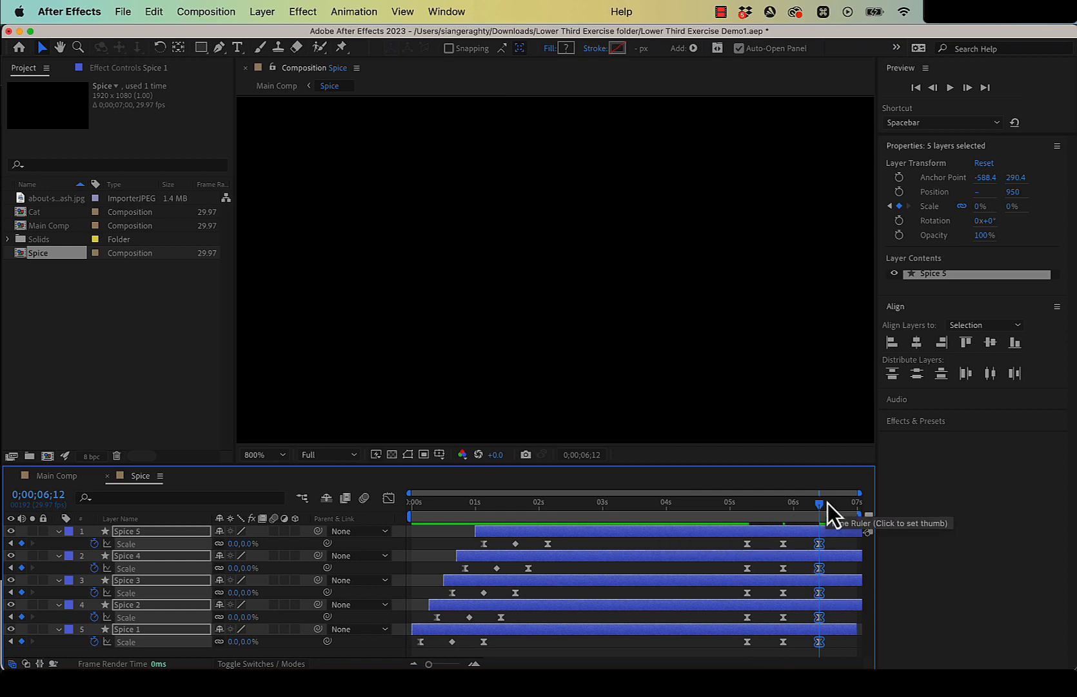
Step: Shift Spice 5's three closing Scale keyframes earlier together so that they run from just before 5 seconds to about 6 seconds
{"action": "left_click_drag", "start_coordinate": [822, 507], "coordinate": [735, 513]}
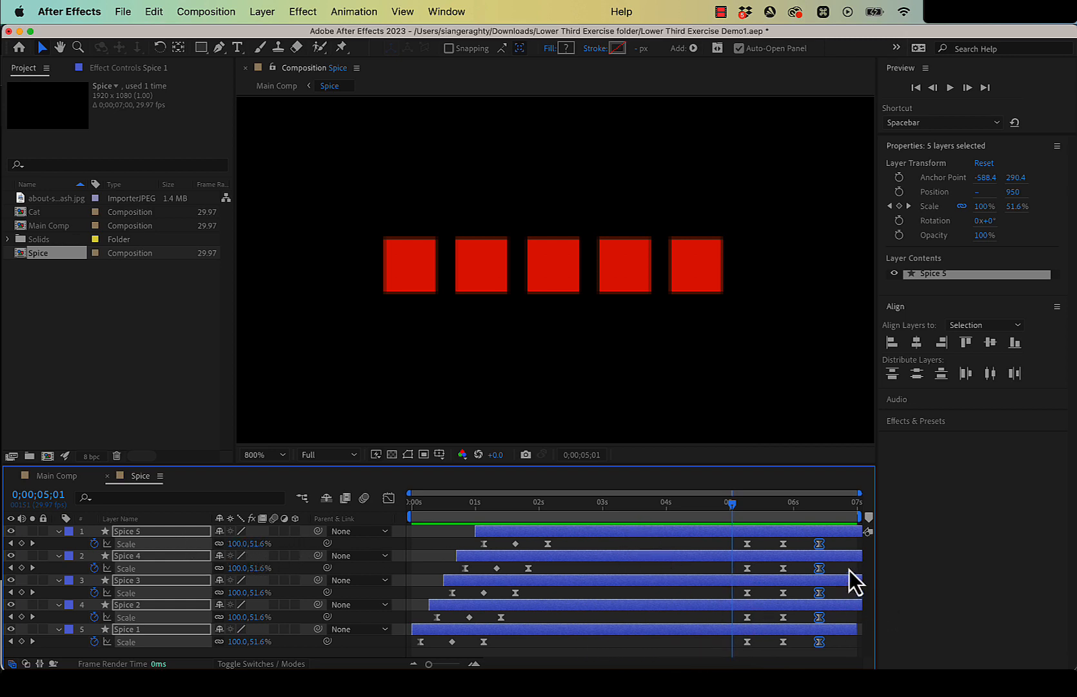
{"action": "left_click", "coordinate": [783, 545]}
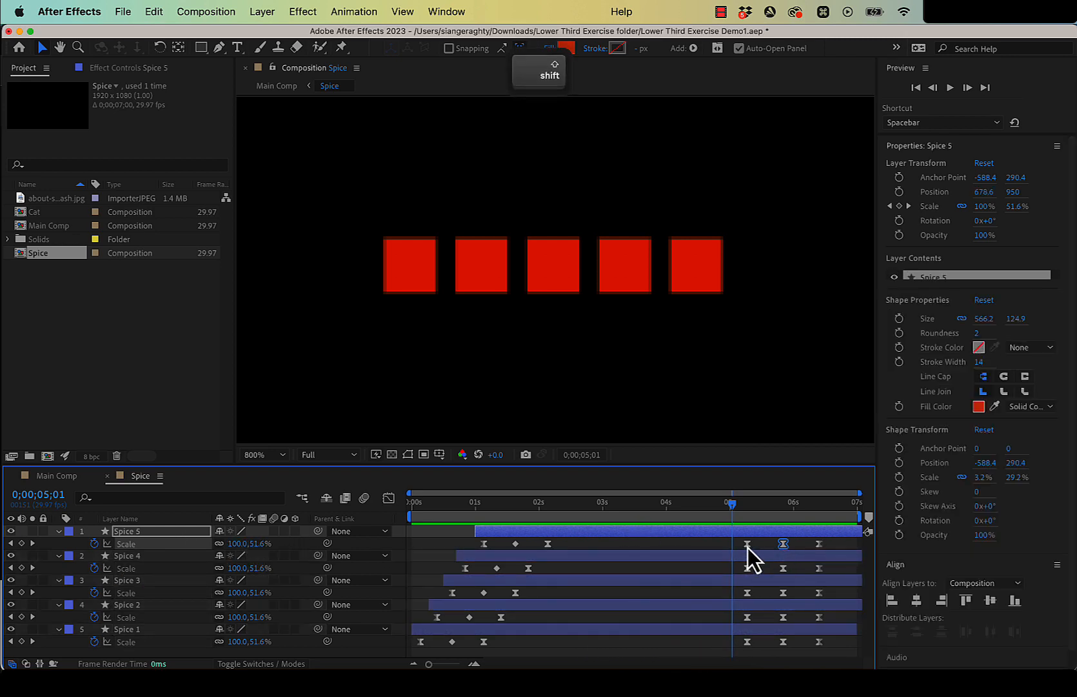
{"action": "left_click", "coordinate": [819, 543], "text": "shift"}
{"action": "left_click_drag", "start_coordinate": [819, 544], "coordinate": [796, 546]}
Step: Shift Spice 4's three closing Scale keyframes together about 0.1 second earlier
{"action": "left_click", "coordinate": [747, 568]}
{"action": "left_click", "coordinate": [783, 579], "text": "shift"}
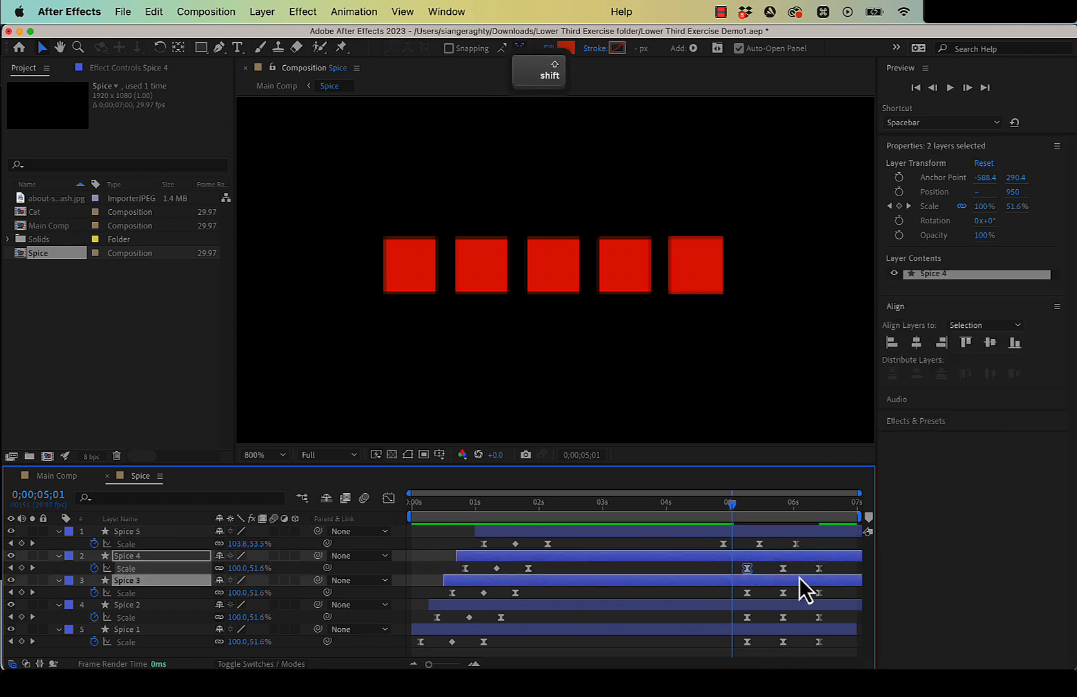
{"action": "left_click", "coordinate": [784, 568], "text": "shift"}
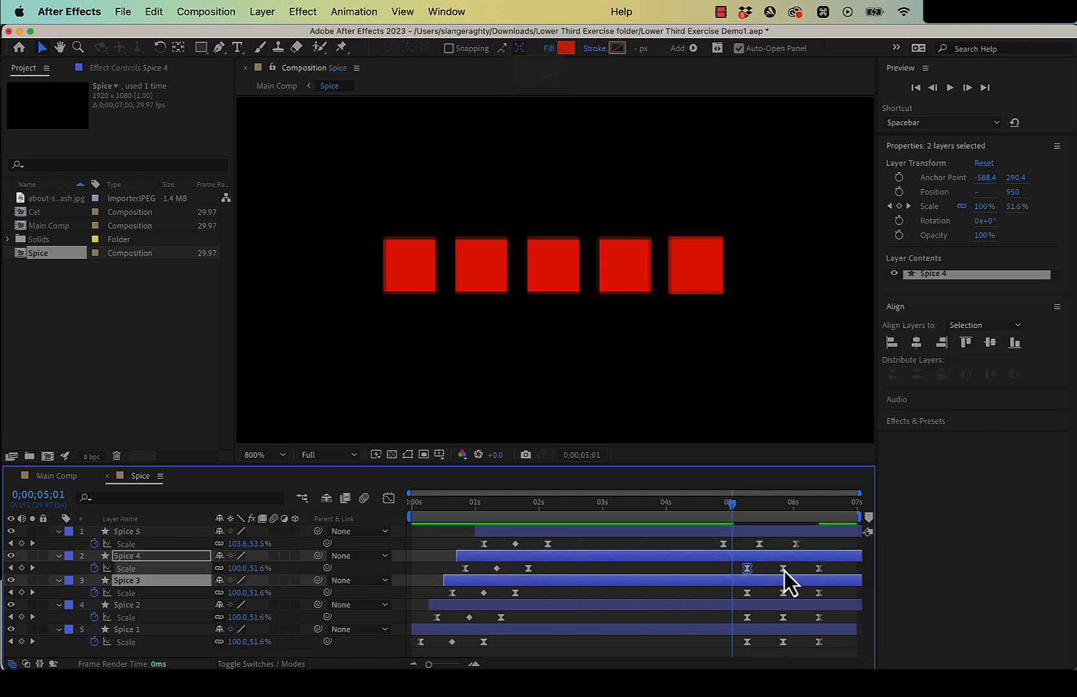
{"action": "left_click", "coordinate": [820, 571], "text": "shift"}
{"action": "left_click_drag", "start_coordinate": [821, 571], "coordinate": [814, 570]}
Step: Shift Spice 2's three closing Scale keyframes together about 0.2 second later
{"action": "left_click", "coordinate": [747, 616]}
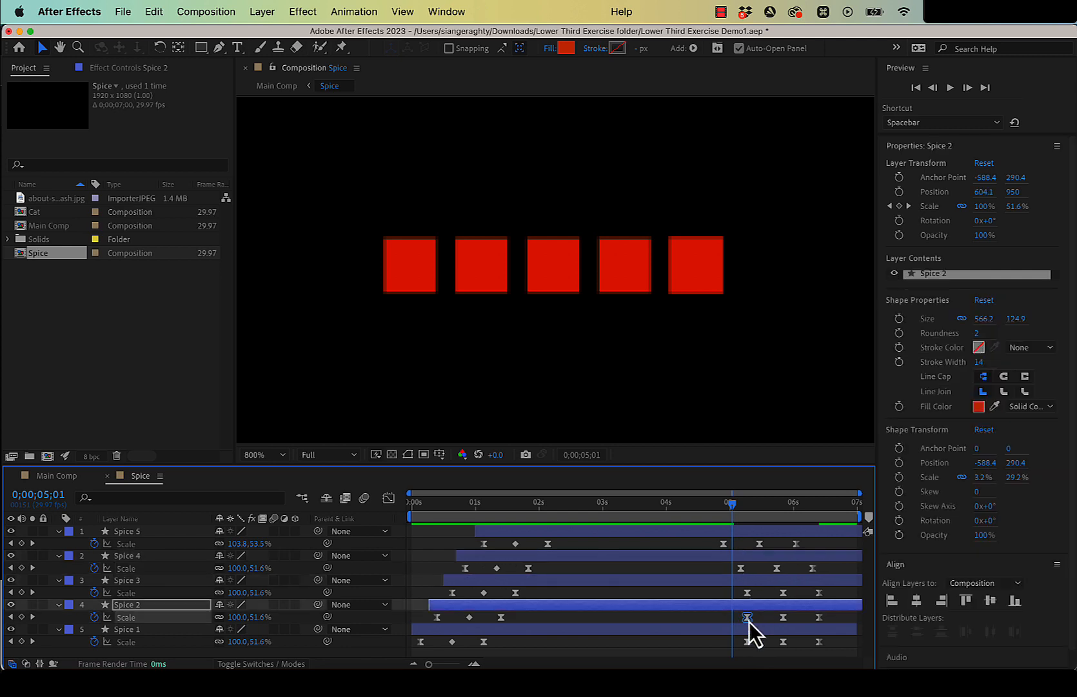
{"action": "left_click", "coordinate": [818, 620], "text": "shift"}
{"action": "left_click_drag", "start_coordinate": [819, 621], "coordinate": [833, 620]}
Step: Shift Spice 1's three closing Scale keyframes together about 0.5 second later
{"action": "left_click", "coordinate": [748, 652]}
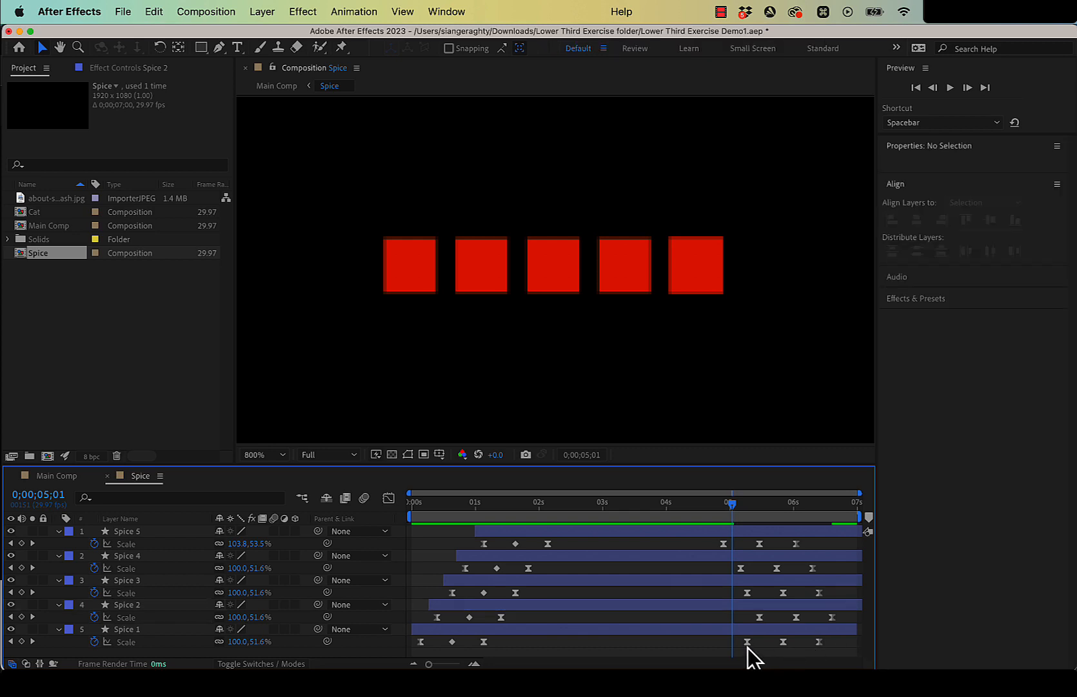
{"action": "left_click", "coordinate": [748, 641]}
{"action": "left_click", "coordinate": [821, 648], "text": "shift"}
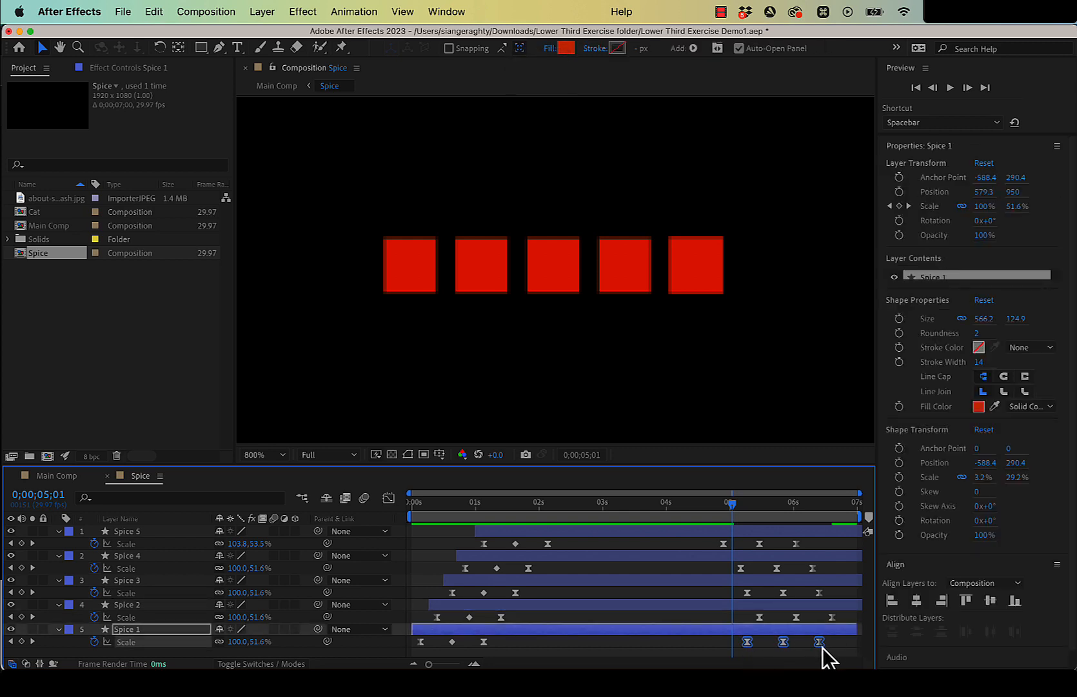
{"action": "left_click_drag", "start_coordinate": [822, 648], "coordinate": [855, 647]}
Step: Shift the closing Scale keyframes of all five Spice layers about 0.5 second earlier and preview the Spice composition from the start
{"action": "left_click_drag", "start_coordinate": [711, 540], "coordinate": [833, 644]}
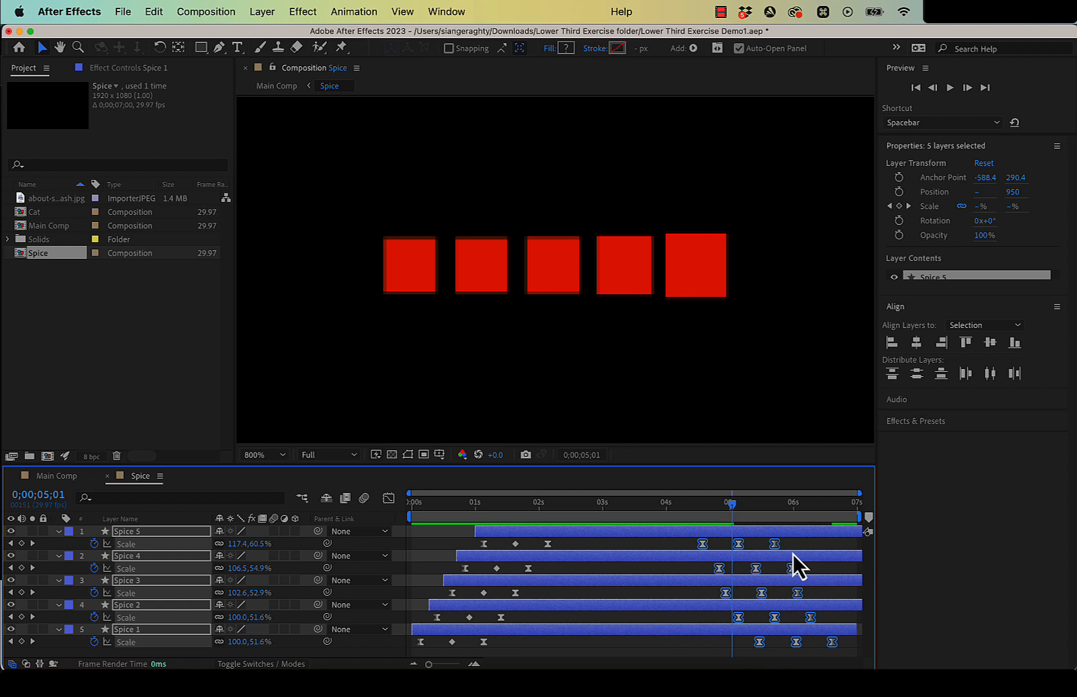
{"action": "left_click", "coordinate": [738, 561]}
{"action": "left_click_drag", "start_coordinate": [693, 535], "coordinate": [825, 644]}
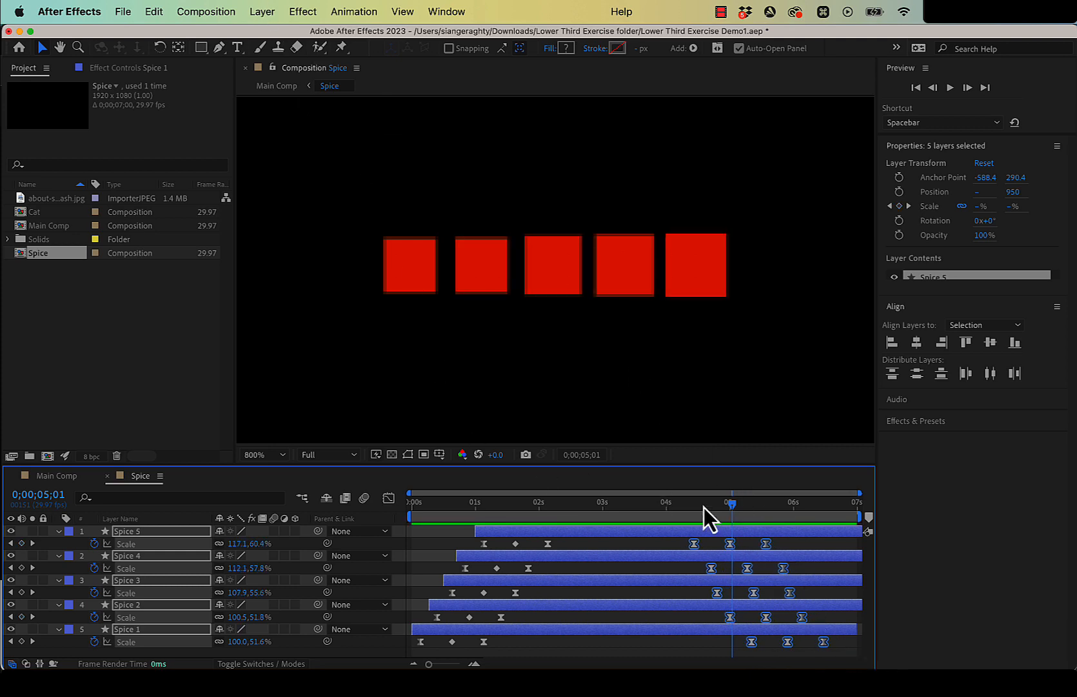
{"action": "left_click_drag", "start_coordinate": [740, 514], "coordinate": [411, 500]}
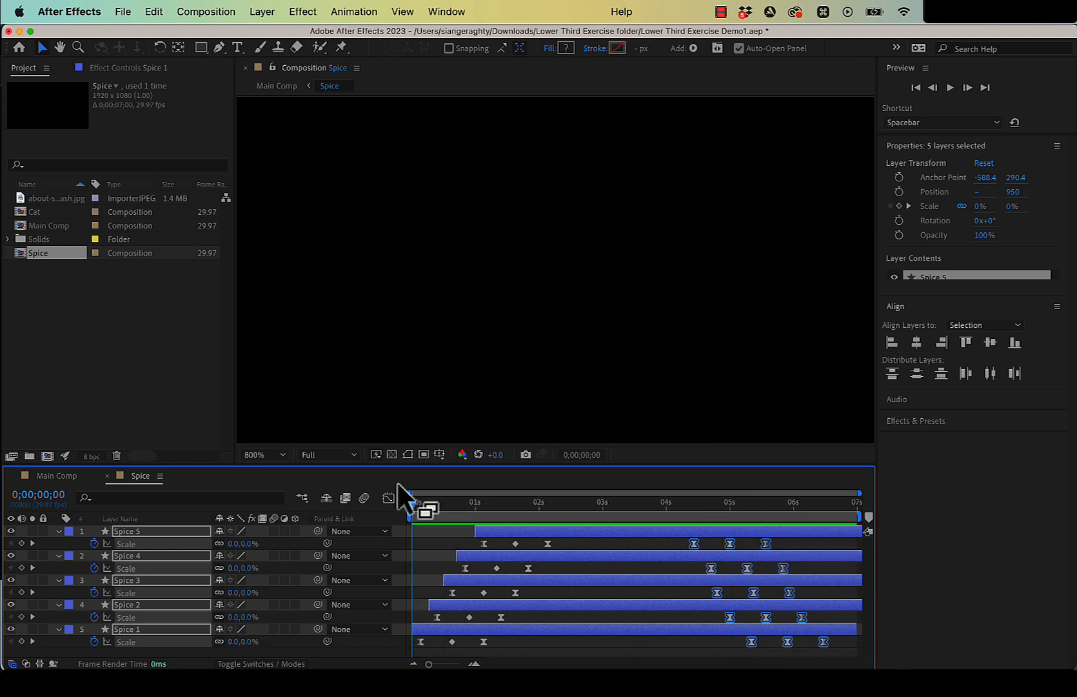
{"action": "key", "text": "space"}
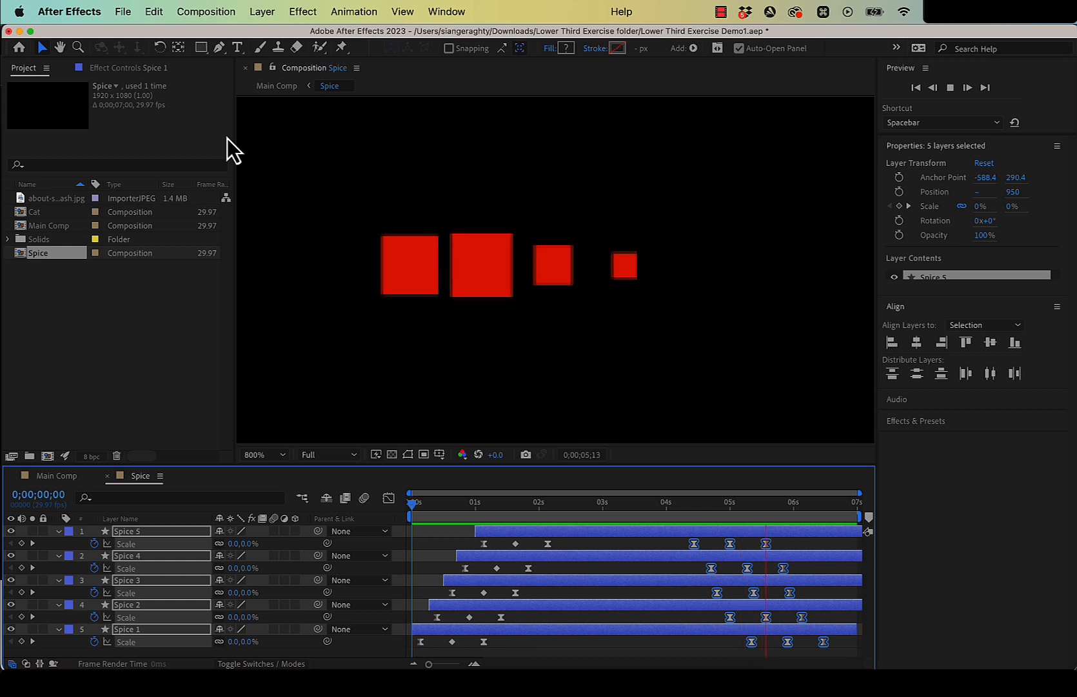
{"action": "key", "text": "space"}
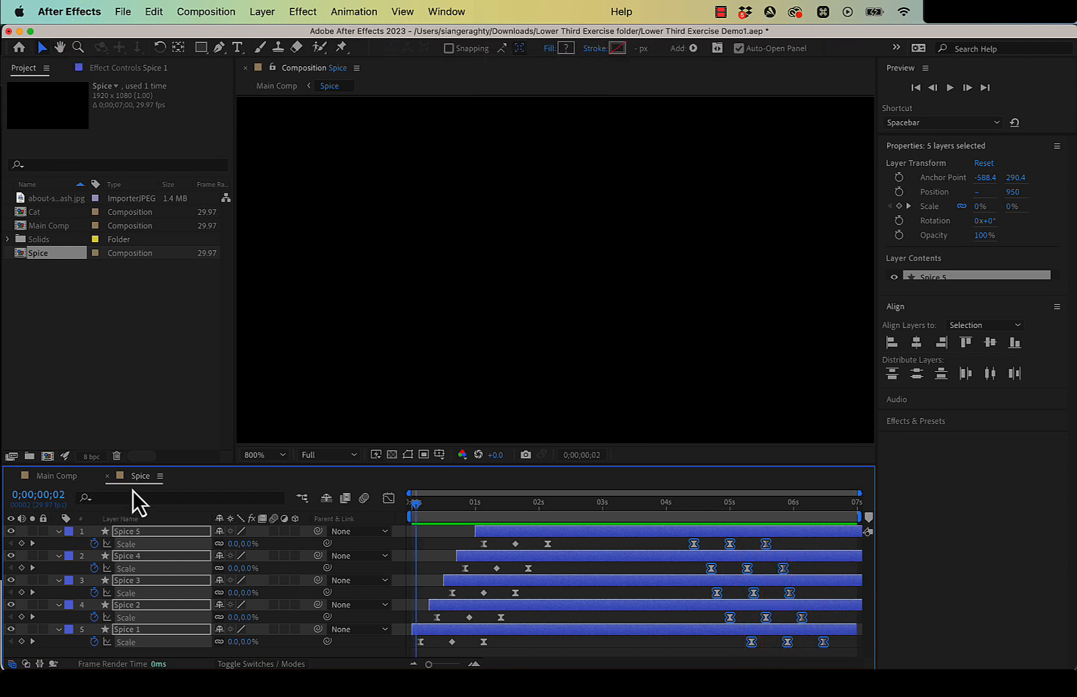
Step: Play back Main Comp to check the timing of the spice squares' closing animation
{"action": "left_click", "coordinate": [51, 477]}
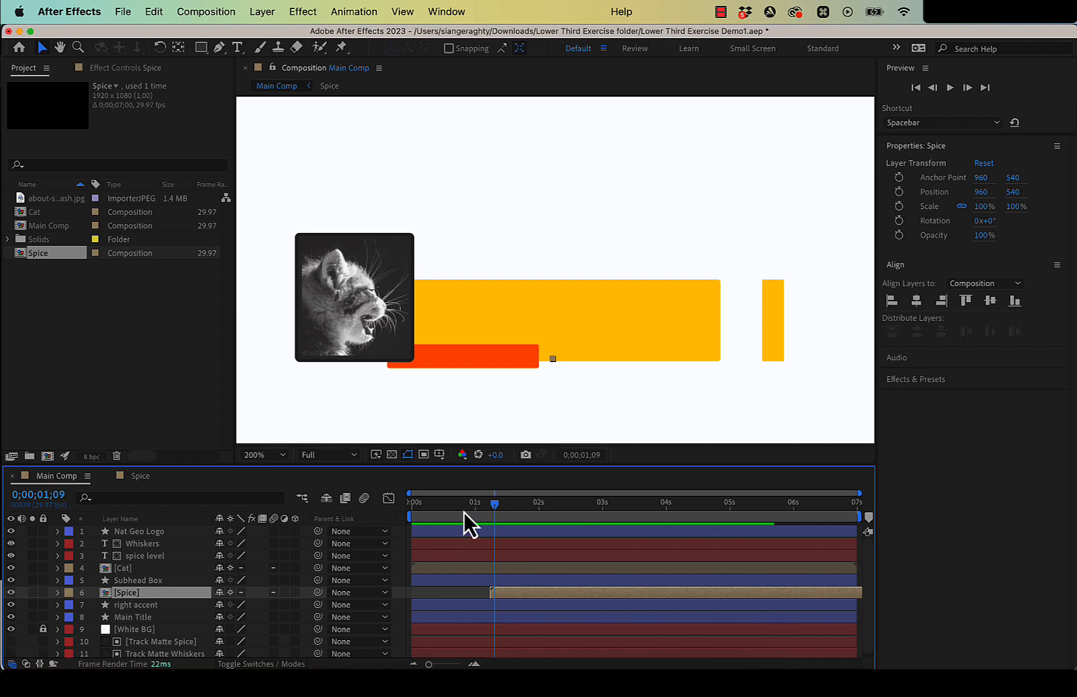
{"action": "key", "text": "space"}
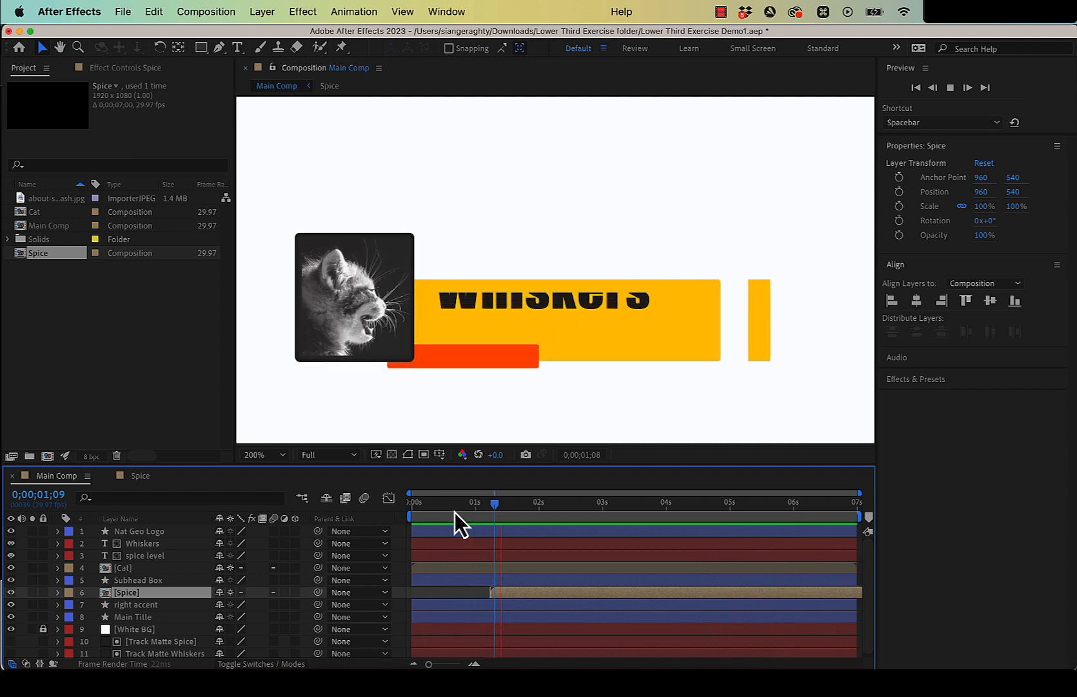
{"action": "key", "text": "space"}
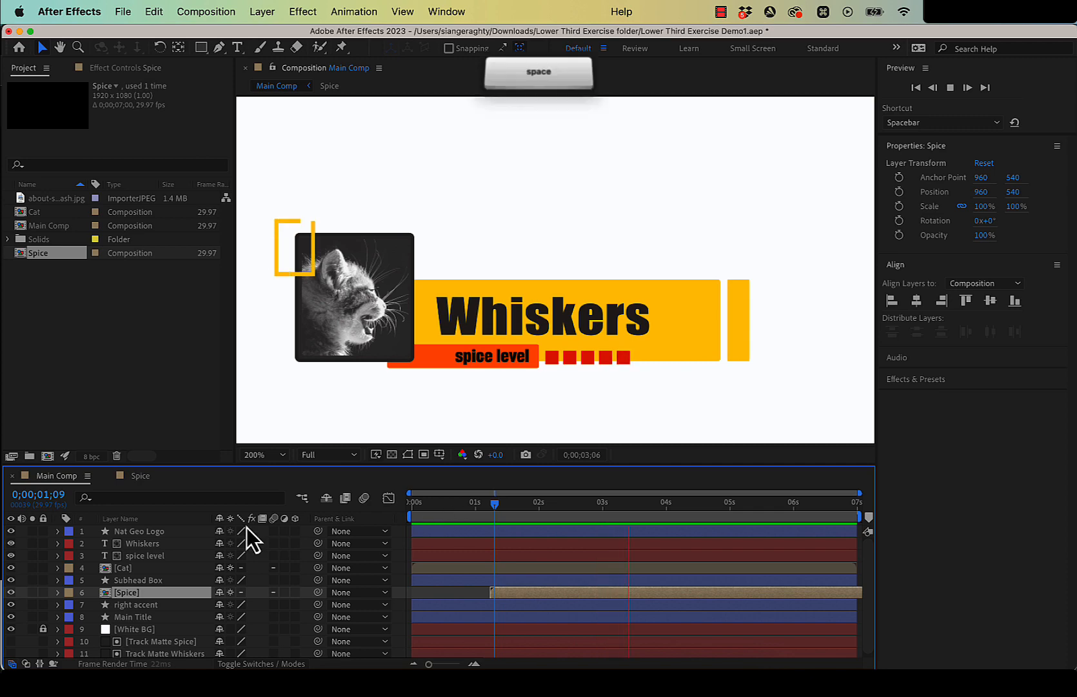
Step: Shift all five Spice layers' closing Scale keyframes another 0.3 second or so earlier and preview the timing in Main Comp
{"action": "left_click", "coordinate": [139, 482]}
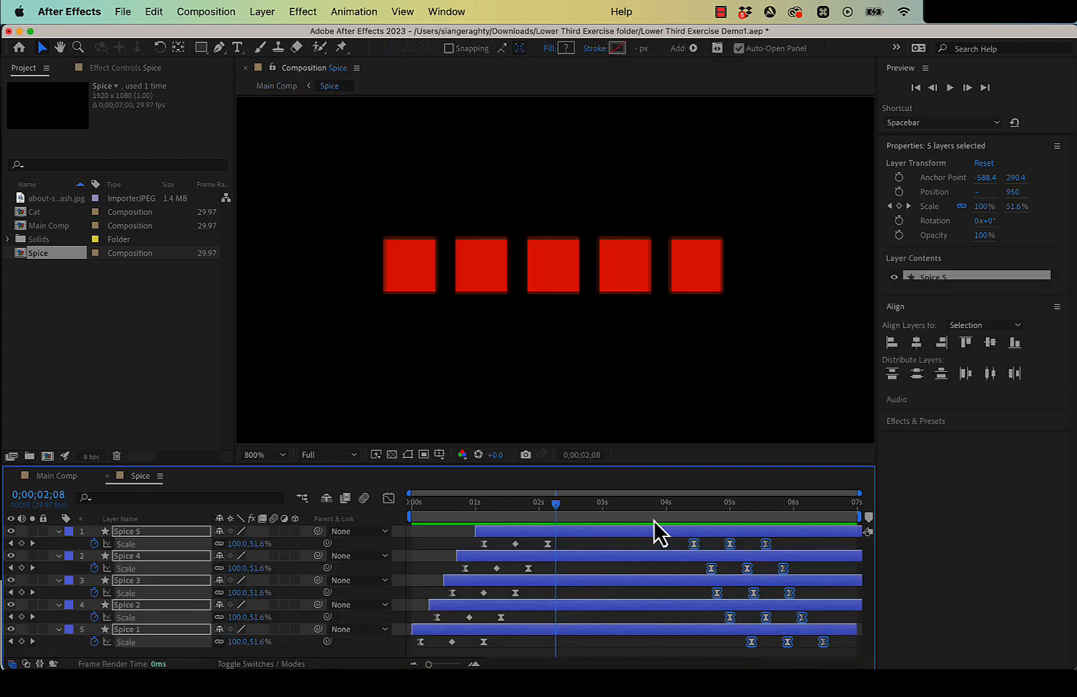
{"action": "left_click_drag", "start_coordinate": [654, 522], "coordinate": [664, 614]}
{"action": "left_click_drag", "start_coordinate": [841, 658], "coordinate": [672, 537]}
{"action": "mouse_move", "coordinate": [766, 546]}
{"action": "left_mouse_down"}
{"action": "mouse_move", "coordinate": [742, 548]}
{"action": "mouse_move", "coordinate": [749, 549]}
{"action": "left_mouse_up"}
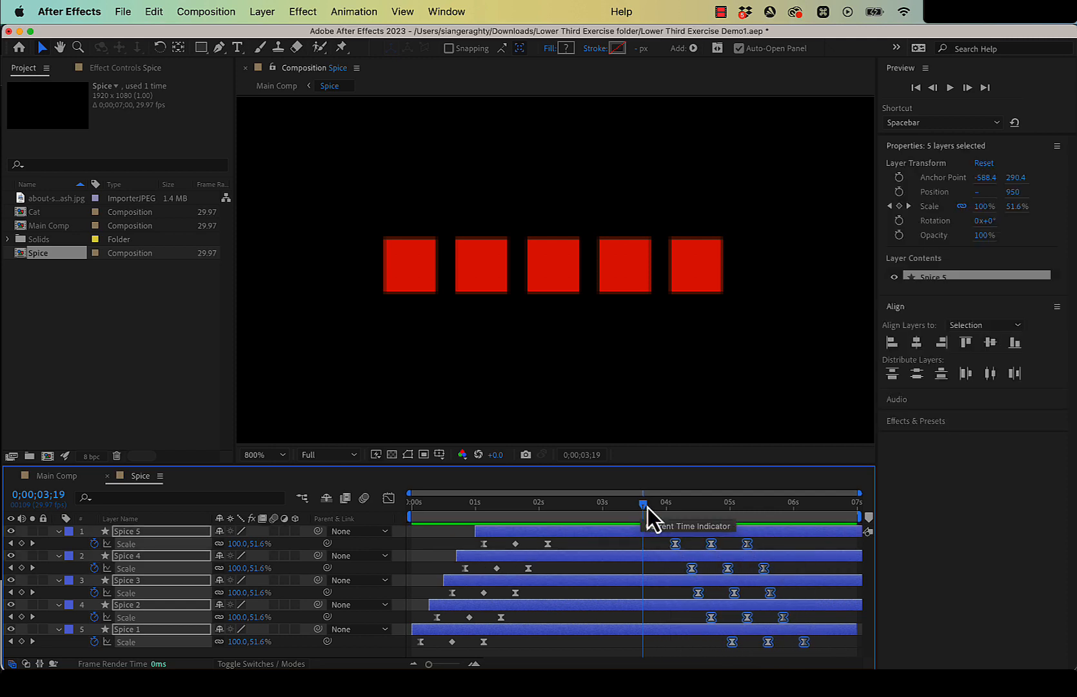
{"action": "left_click_drag", "start_coordinate": [643, 509], "coordinate": [419, 512]}
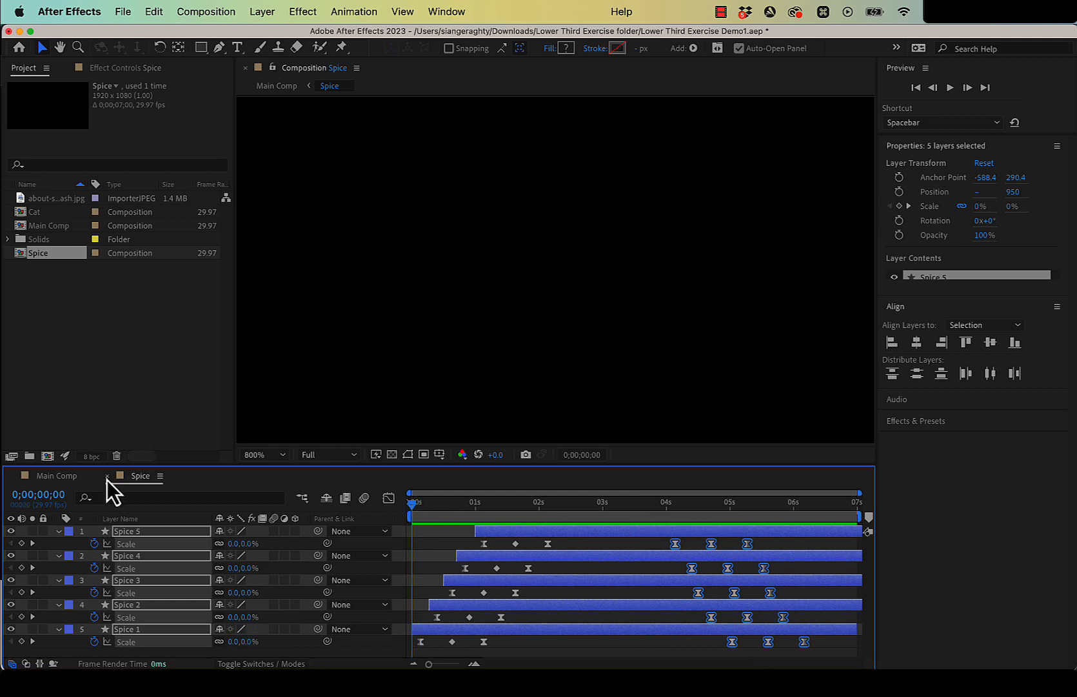
{"action": "left_click", "coordinate": [71, 481]}
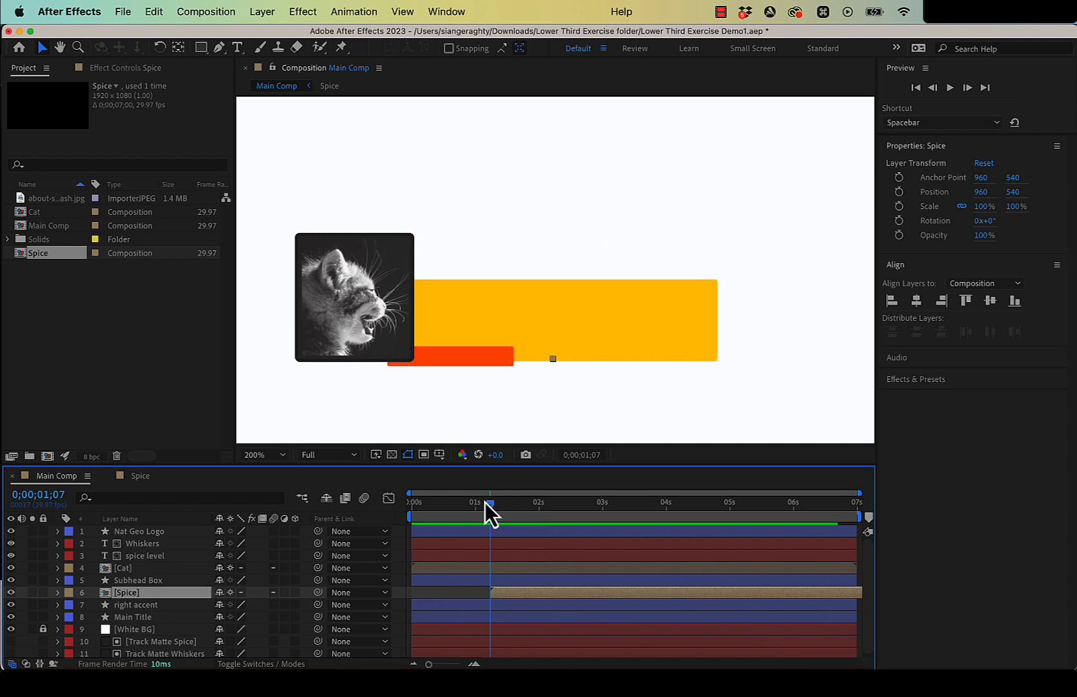
{"action": "key", "text": "space"}
Step: Shift all closing Scale keyframes in the Spice composition about 0.7 second earlier and play back Main Comp
{"action": "left_click", "coordinate": [140, 476]}
{"action": "left_click_drag", "start_coordinate": [673, 544], "coordinate": [637, 546]}
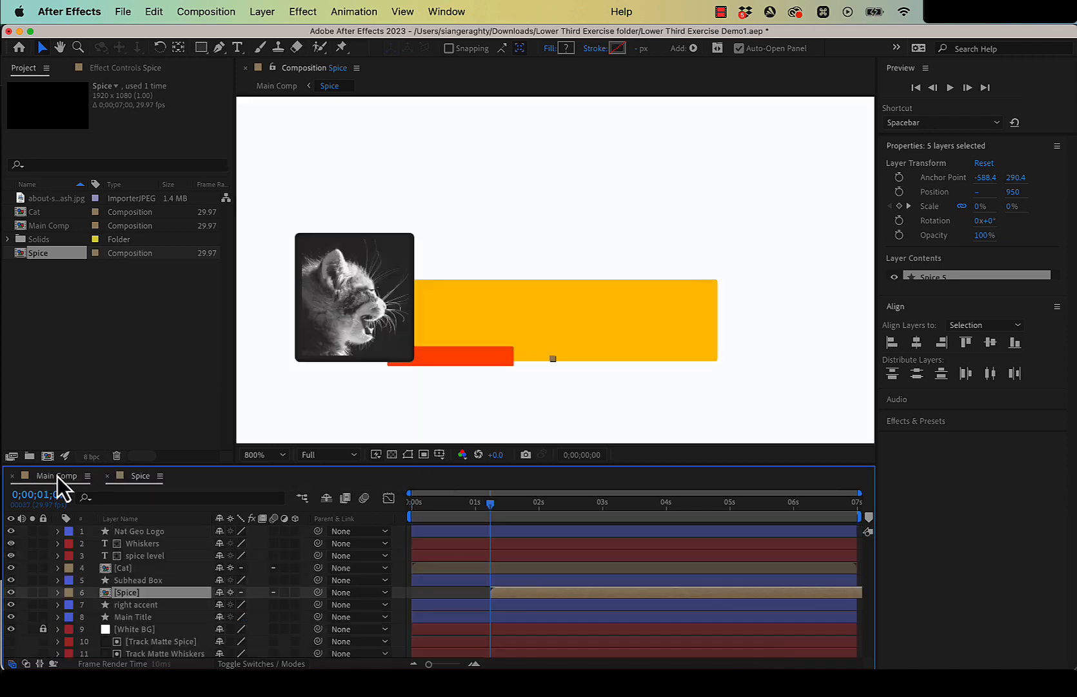
{"action": "left_click", "coordinate": [56, 476]}
{"action": "key", "text": "space"}
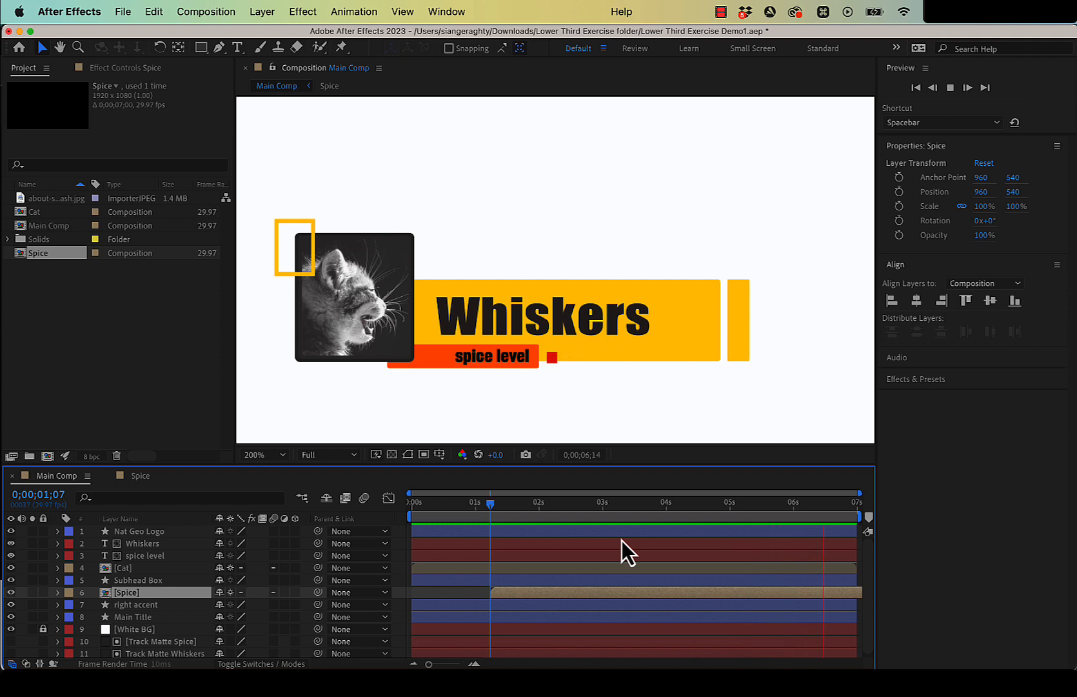
{"action": "key", "text": "space"}
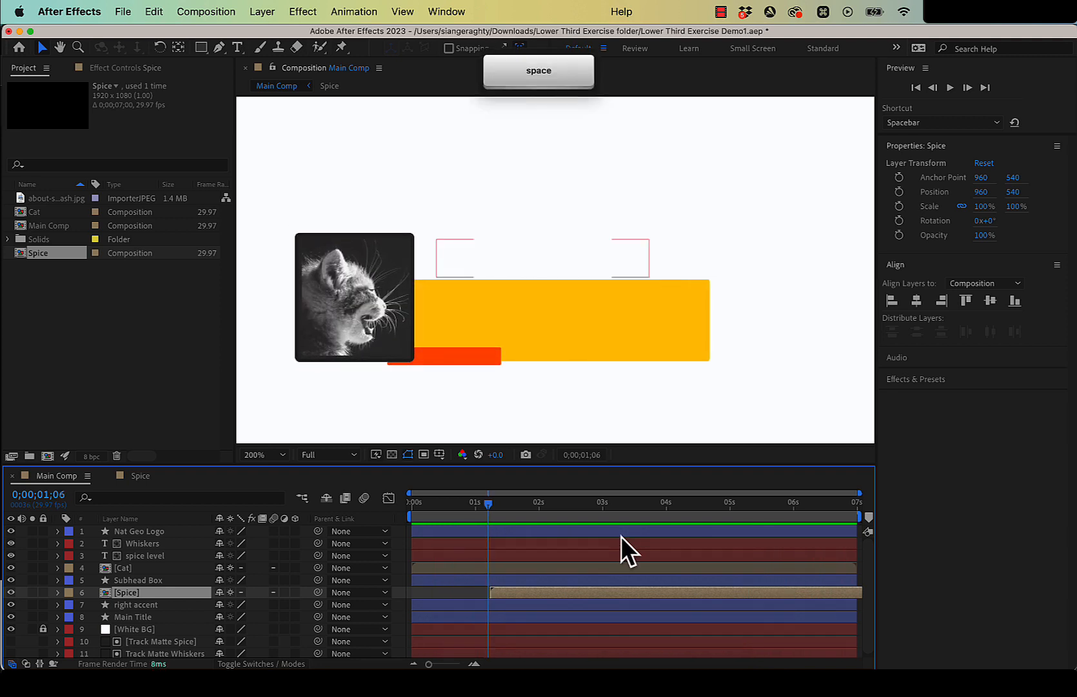
Step: Add a Position keyframe holding the current value to the spice level text layer in Main Comp at 0;00;05;11
{"action": "left_click", "coordinate": [140, 476]}
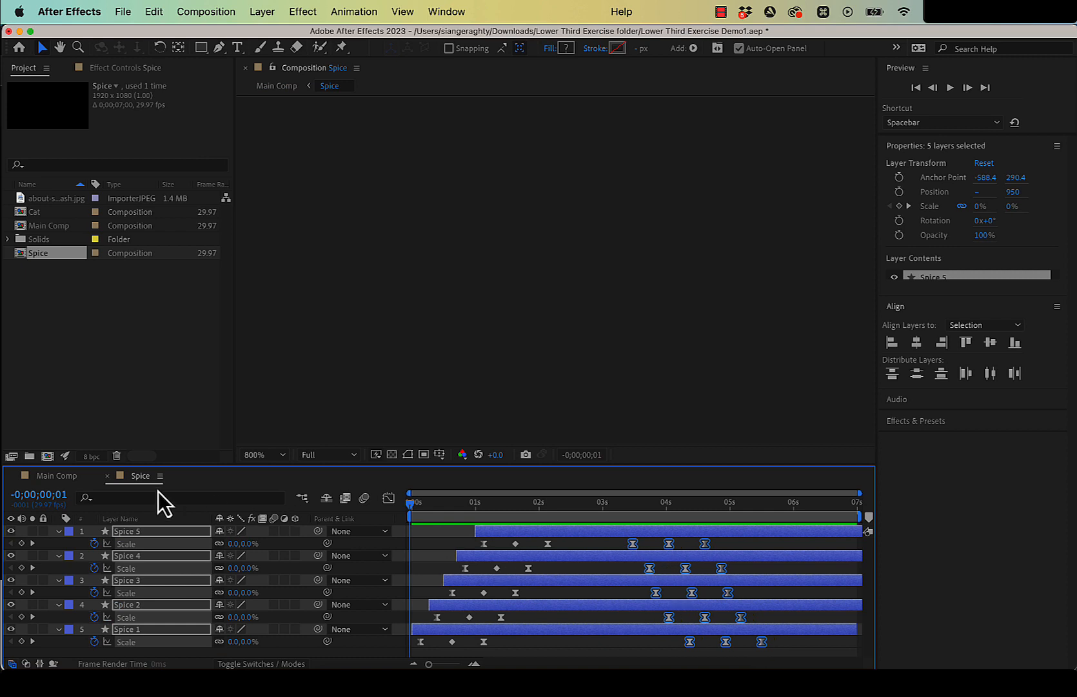
{"action": "left_click", "coordinate": [80, 476]}
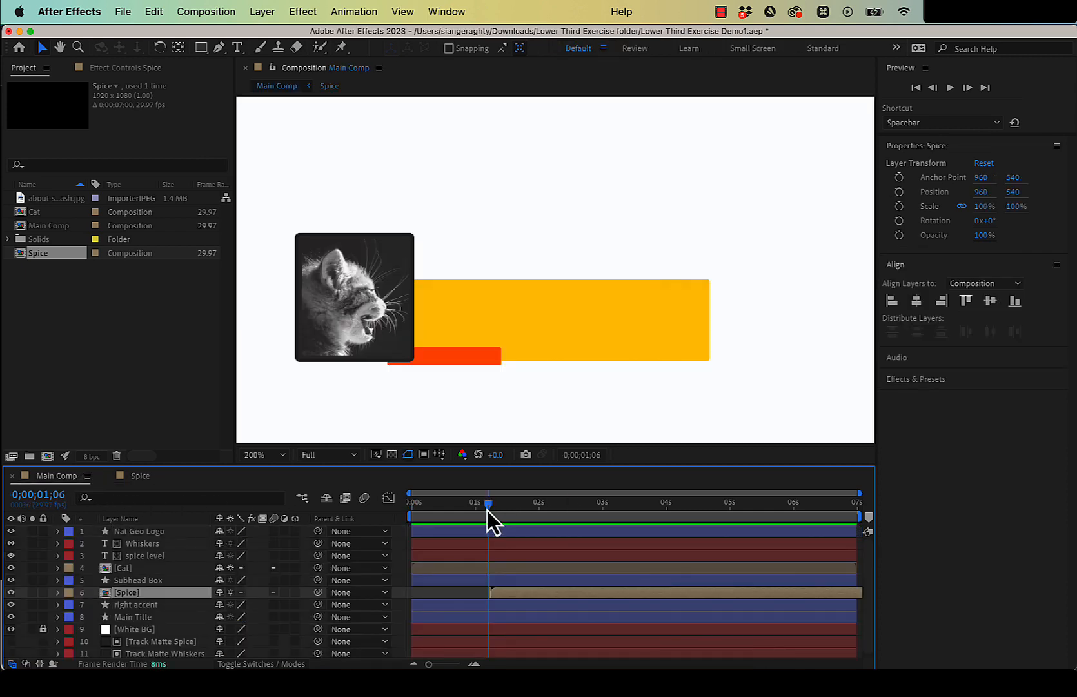
{"action": "left_click_drag", "start_coordinate": [488, 506], "coordinate": [678, 521]}
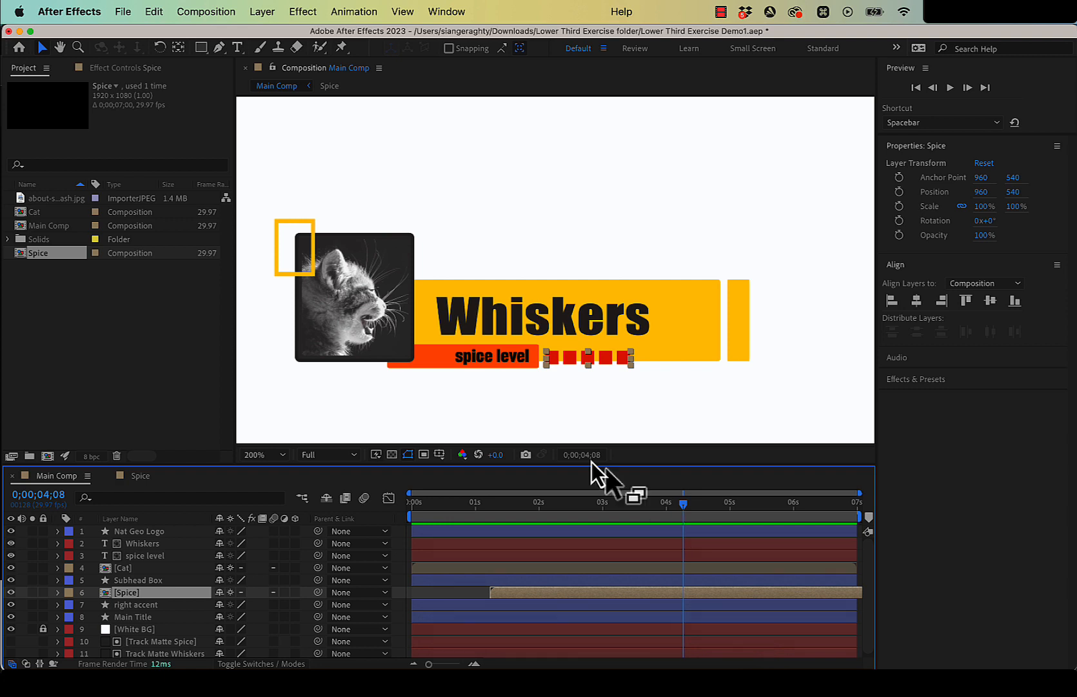
{"action": "left_click", "coordinate": [156, 556]}
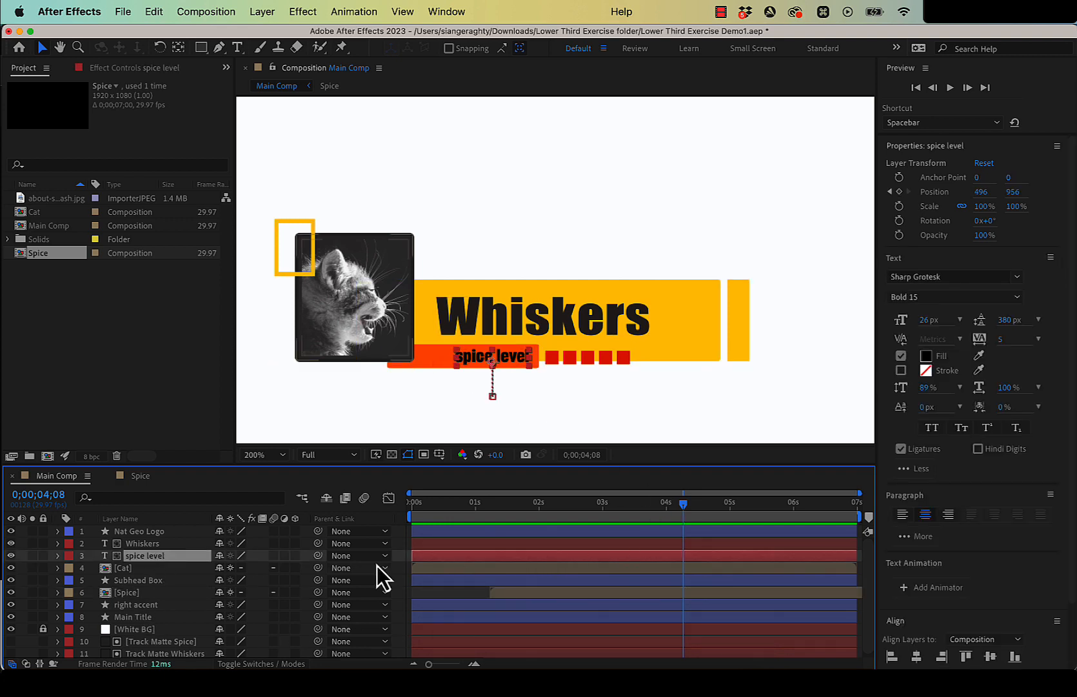
{"action": "key", "text": "u"}
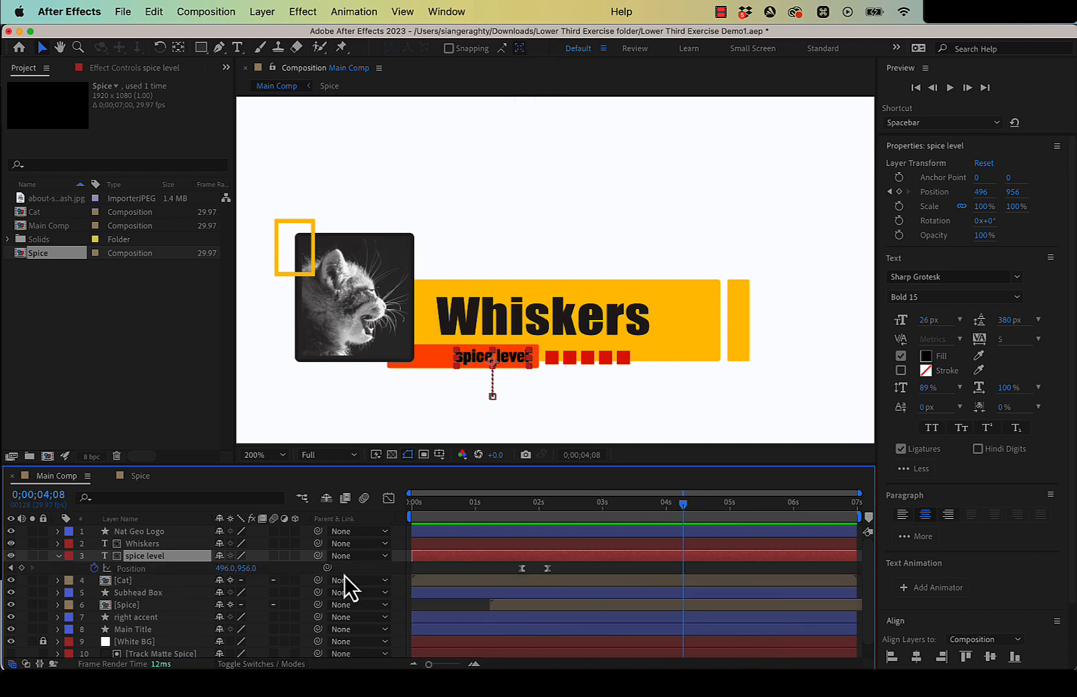
{"action": "left_click_drag", "start_coordinate": [683, 505], "coordinate": [754, 512]}
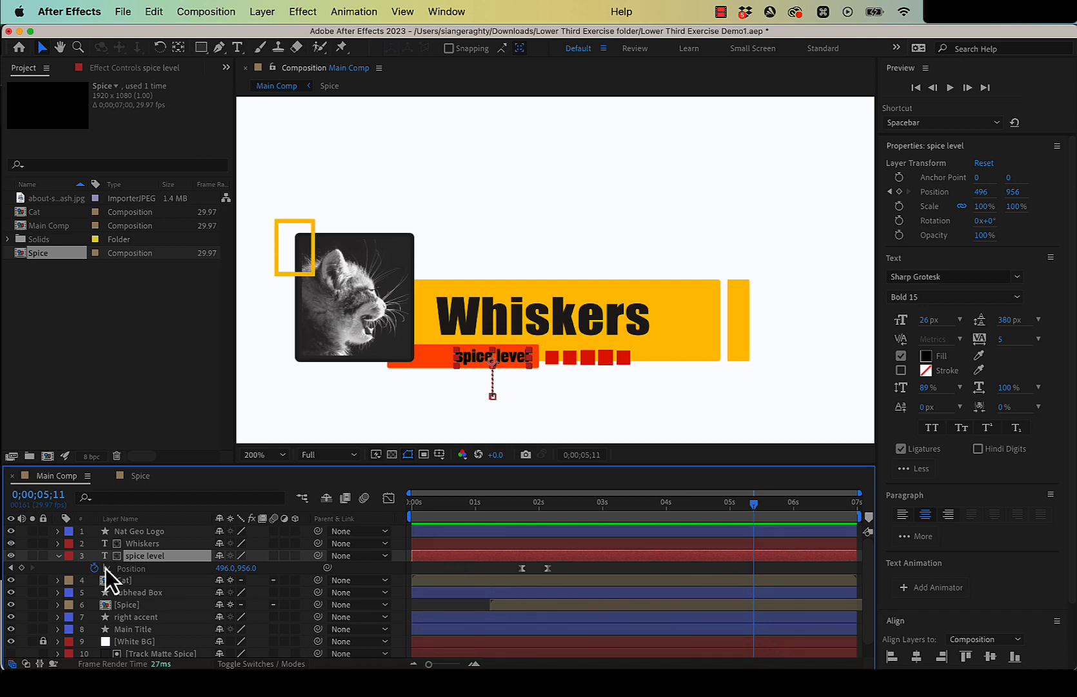
{"action": "left_click", "coordinate": [22, 568]}
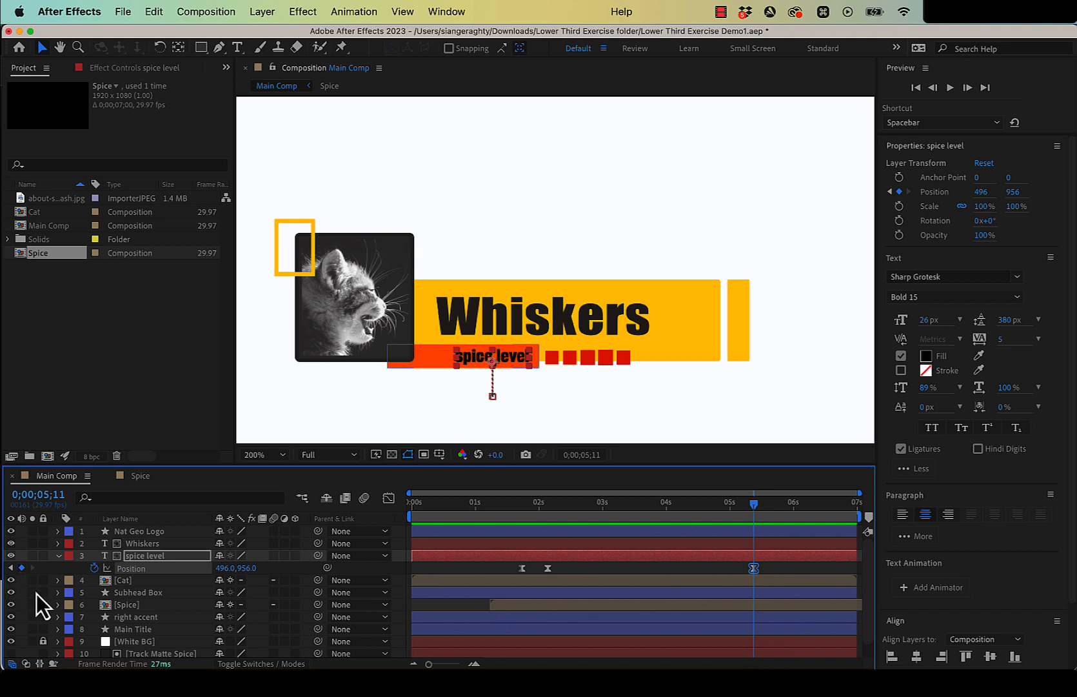
Step: Lower the spice level text to a vertical position of 998 at 0;00;05;26 and scrub through its exit
{"action": "left_click_drag", "start_coordinate": [753, 505], "coordinate": [786, 517]}
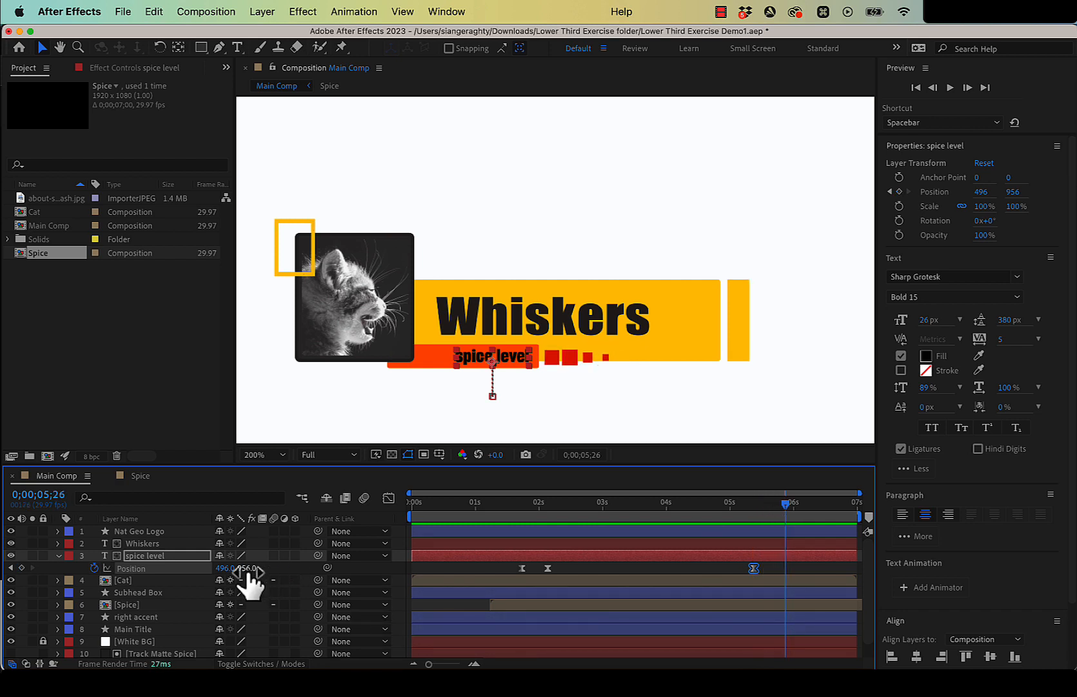
{"action": "left_click_drag", "start_coordinate": [248, 568], "coordinate": [278, 570]}
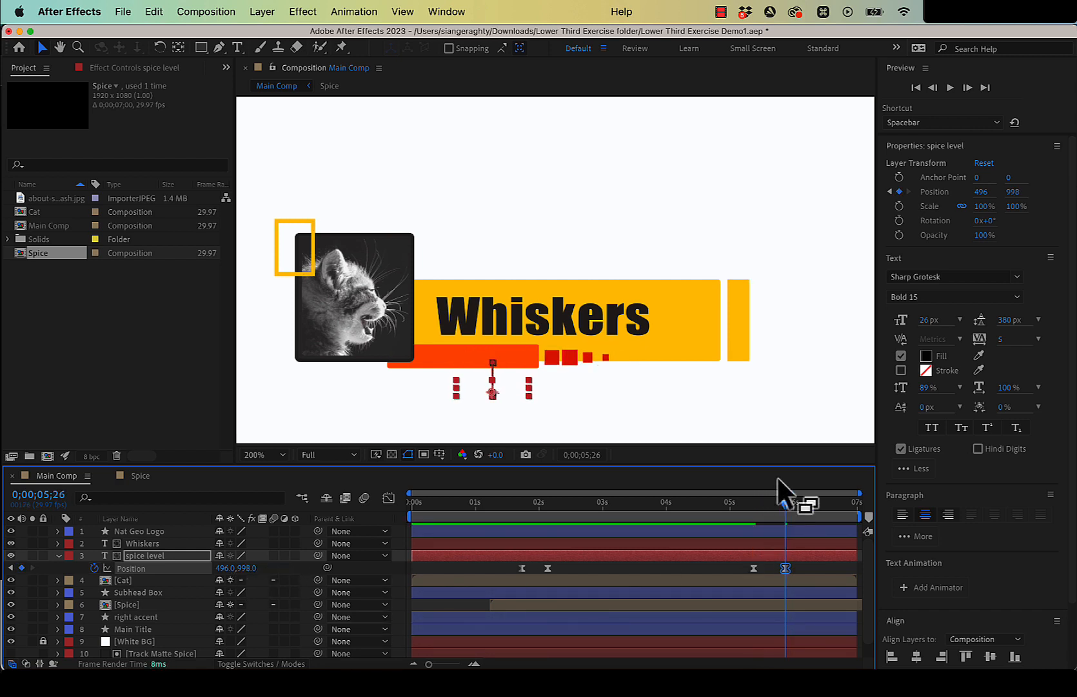
{"action": "left_click_drag", "start_coordinate": [788, 508], "coordinate": [651, 519]}
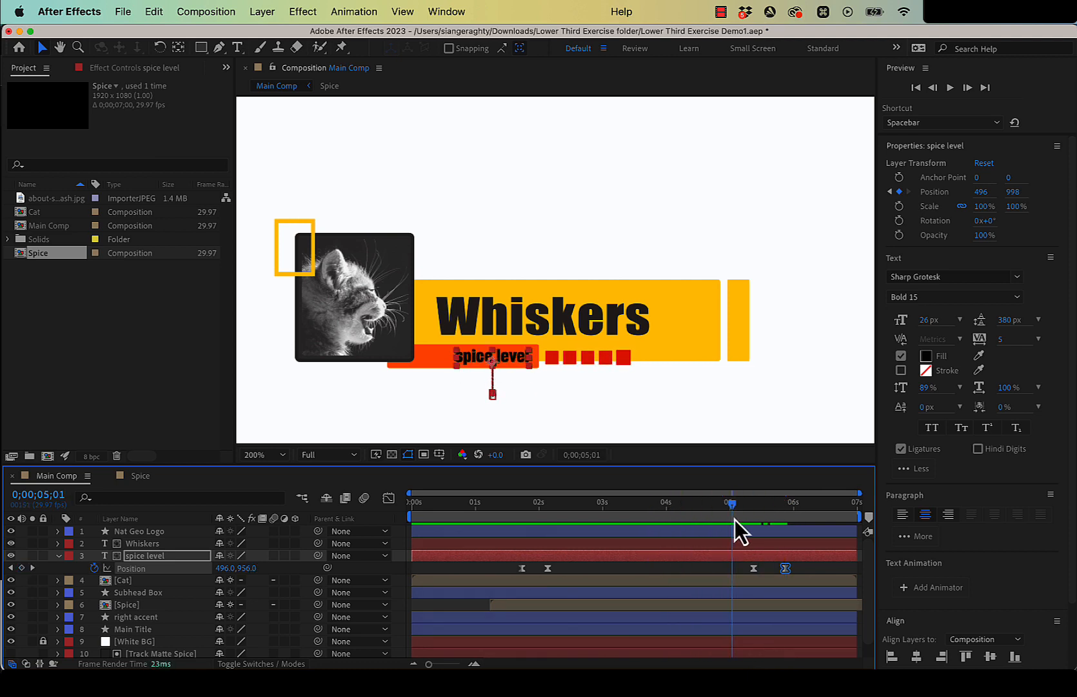
{"action": "mouse_move", "coordinate": [736, 520]}
{"action": "left_mouse_down"}
{"action": "mouse_move", "coordinate": [792, 521]}
{"action": "mouse_move", "coordinate": [783, 509]}
{"action": "mouse_move", "coordinate": [748, 508]}
{"action": "left_mouse_up"}
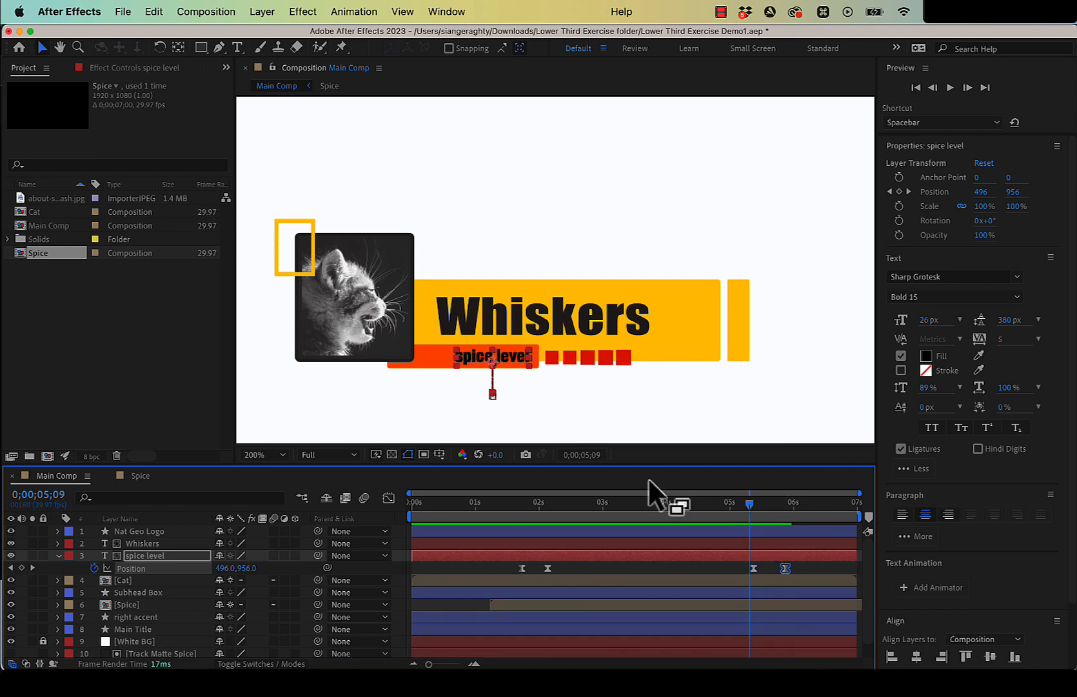
Step: Key the Whiskers text's current position at 0;00;05;27 and move it up to a vertical position of 826.5 at 0;00;06;07
{"action": "left_click", "coordinate": [145, 543]}
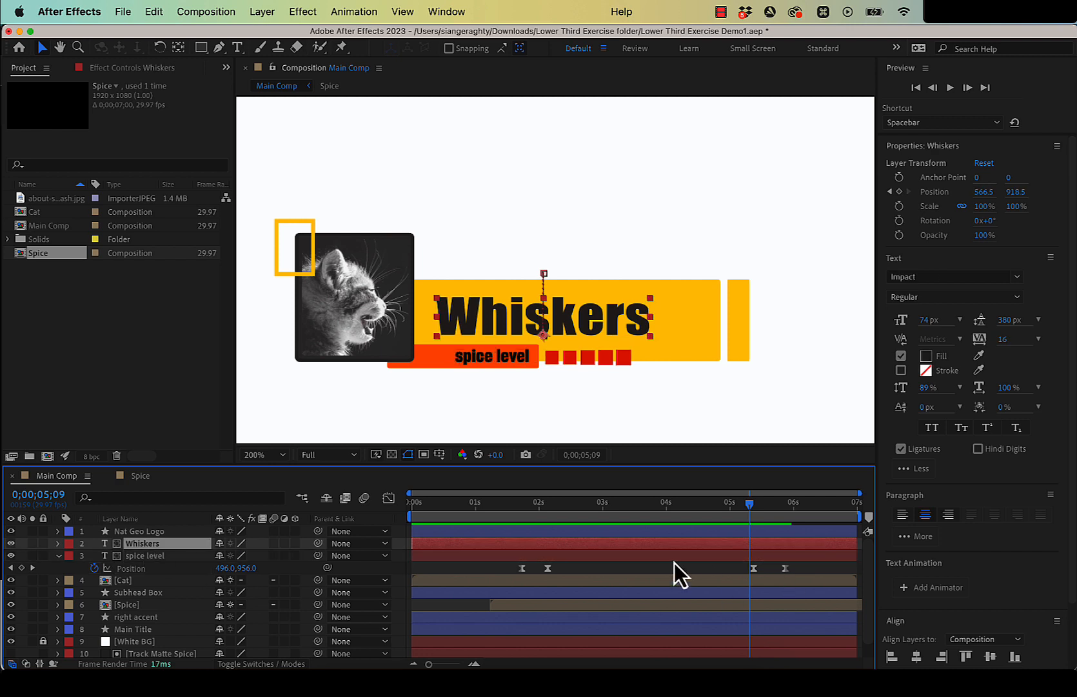
{"action": "key", "text": "u"}
{"action": "left_click_drag", "start_coordinate": [744, 521], "coordinate": [789, 517]}
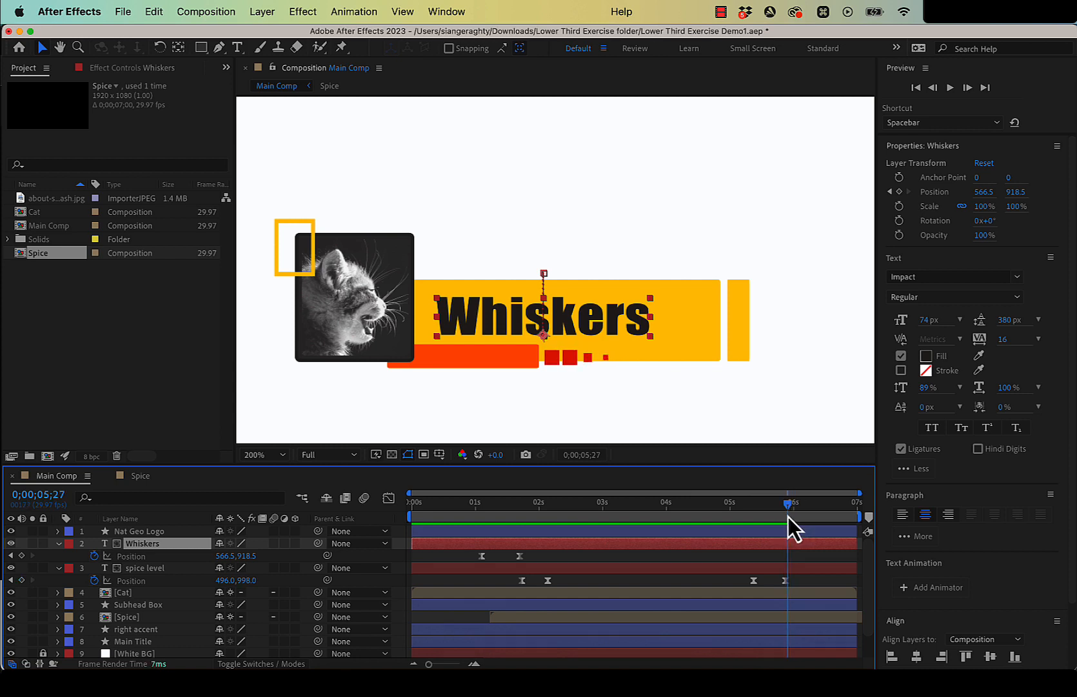
{"action": "left_click", "coordinate": [21, 556]}
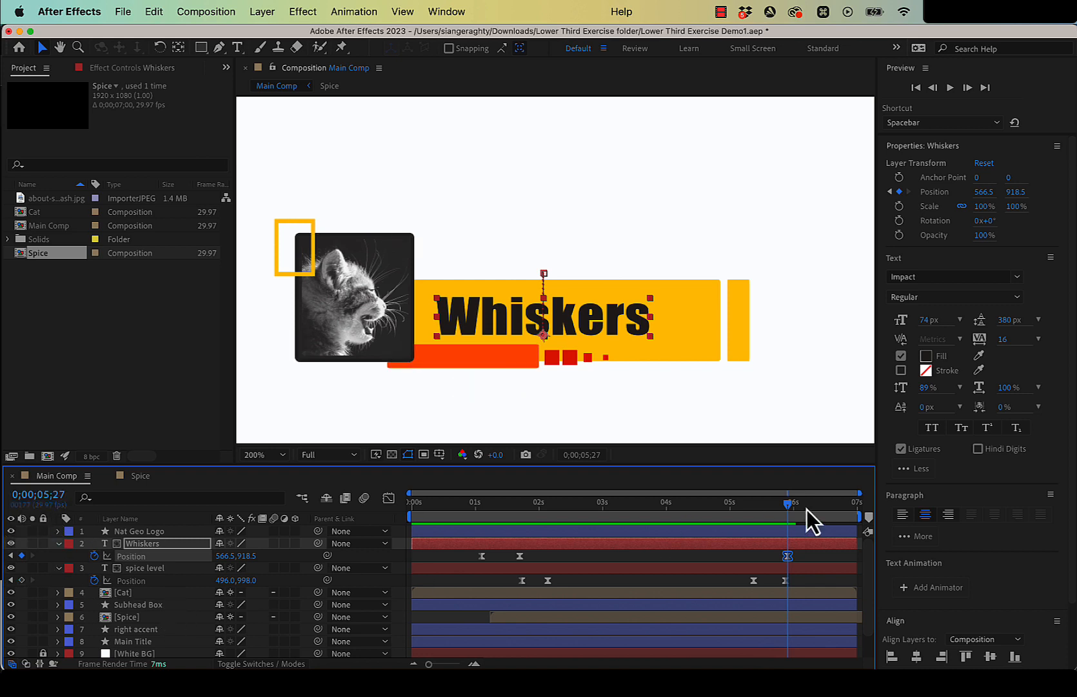
{"action": "left_click_drag", "start_coordinate": [789, 507], "coordinate": [808, 508]}
{"action": "left_click_drag", "start_coordinate": [553, 326], "coordinate": [551, 254]}
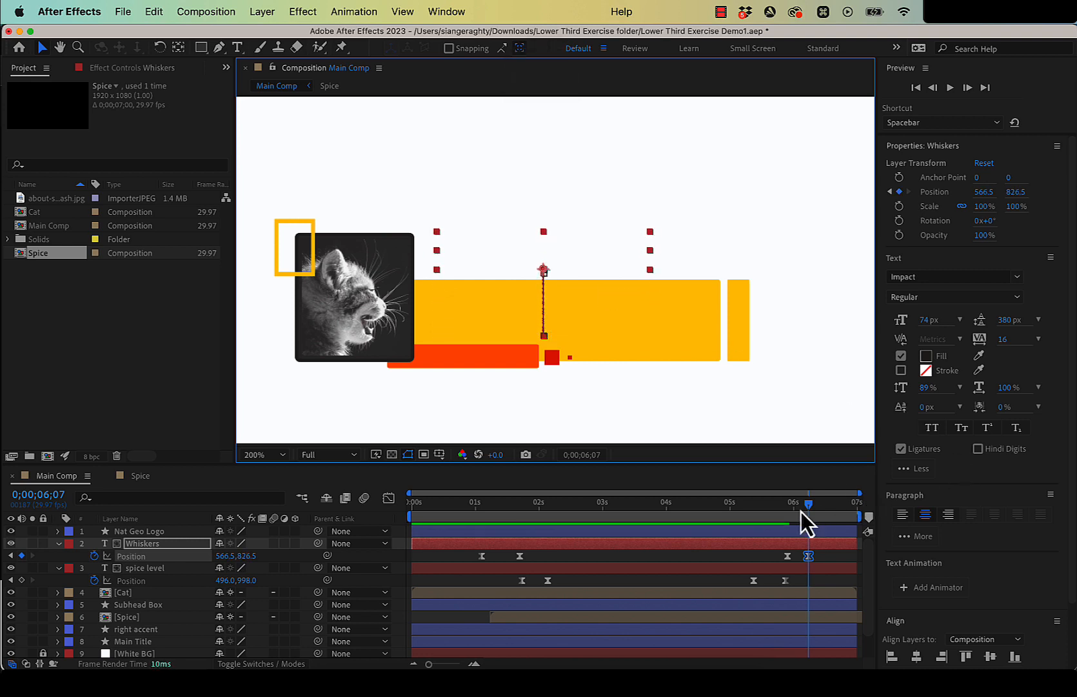
Step: Reveal the Nat Geo Logo layer's keyframes and add an End keyframe holding the current value at 0;00;06;16
{"action": "mouse_move", "coordinate": [802, 512]}
{"action": "left_mouse_down"}
{"action": "mouse_move", "coordinate": [739, 501]}
{"action": "mouse_move", "coordinate": [818, 508]}
{"action": "left_mouse_up"}
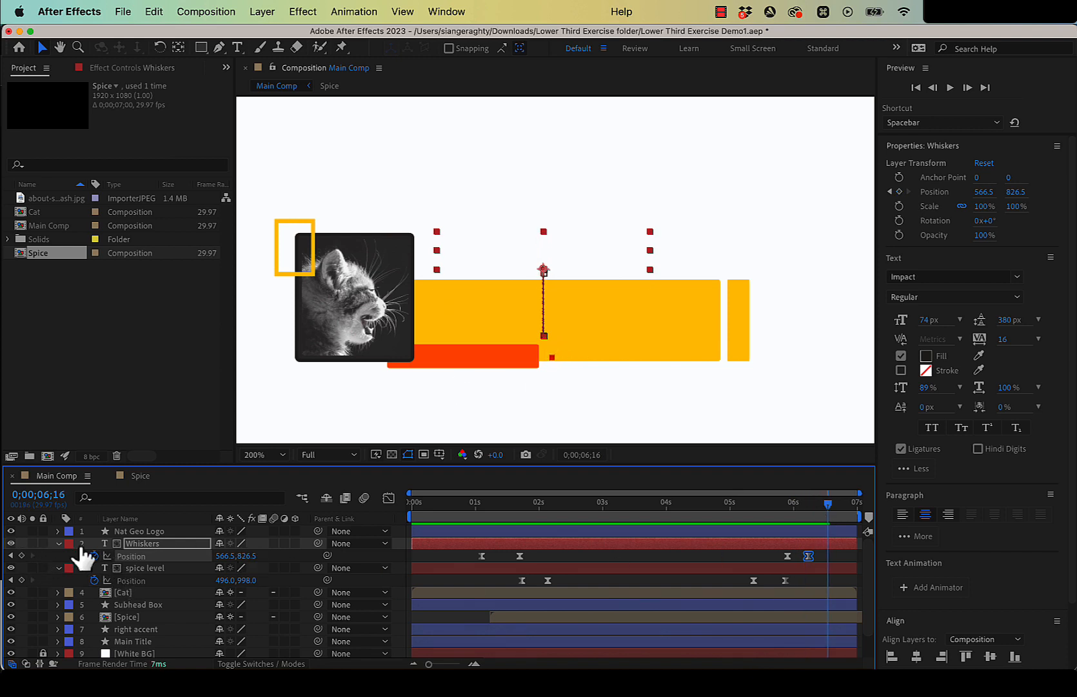
{"action": "left_click", "coordinate": [125, 532]}
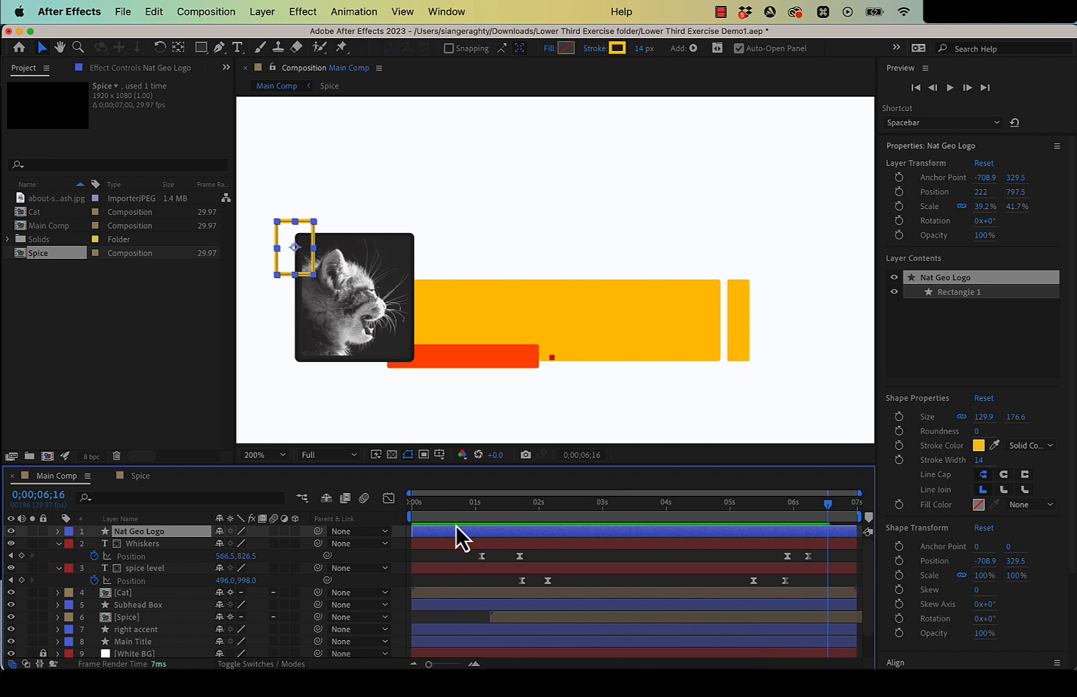
{"action": "key", "text": "u"}
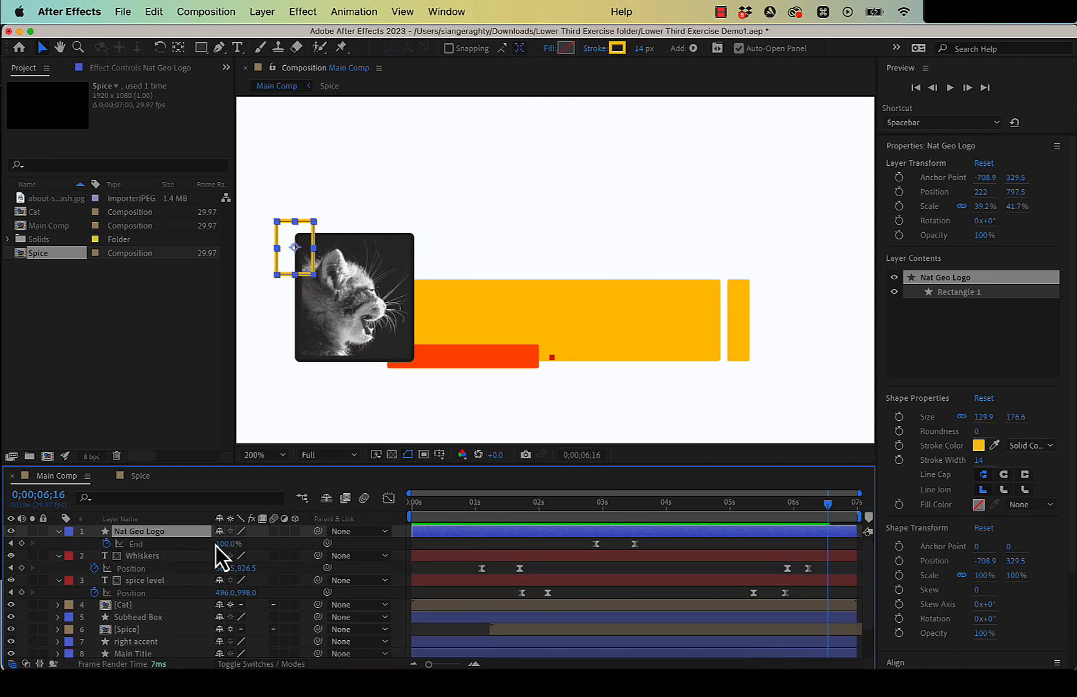
{"action": "mouse_move", "coordinate": [827, 508]}
{"action": "left_mouse_down"}
{"action": "mouse_move", "coordinate": [594, 511]}
{"action": "mouse_move", "coordinate": [829, 516]}
{"action": "left_mouse_up"}
{"action": "left_click", "coordinate": [20, 543]}
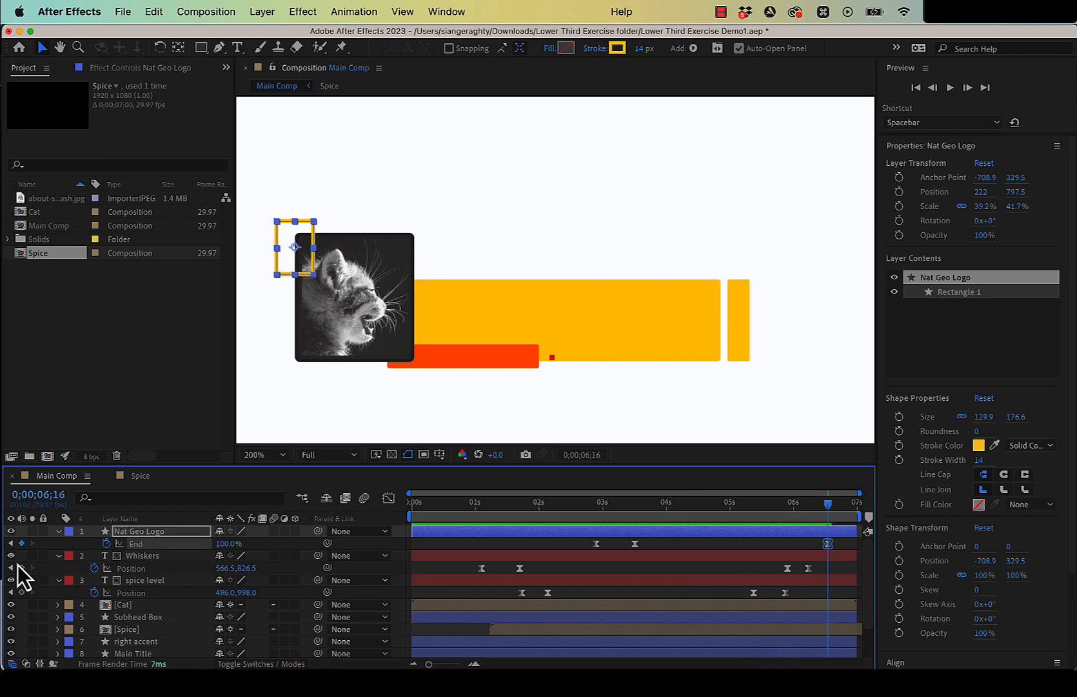
Step: Lower the Nat Geo Logo's End to 1% at 0;00;06;25 and scrub back through the closing animation
{"action": "left_click_drag", "start_coordinate": [830, 509], "coordinate": [849, 509]}
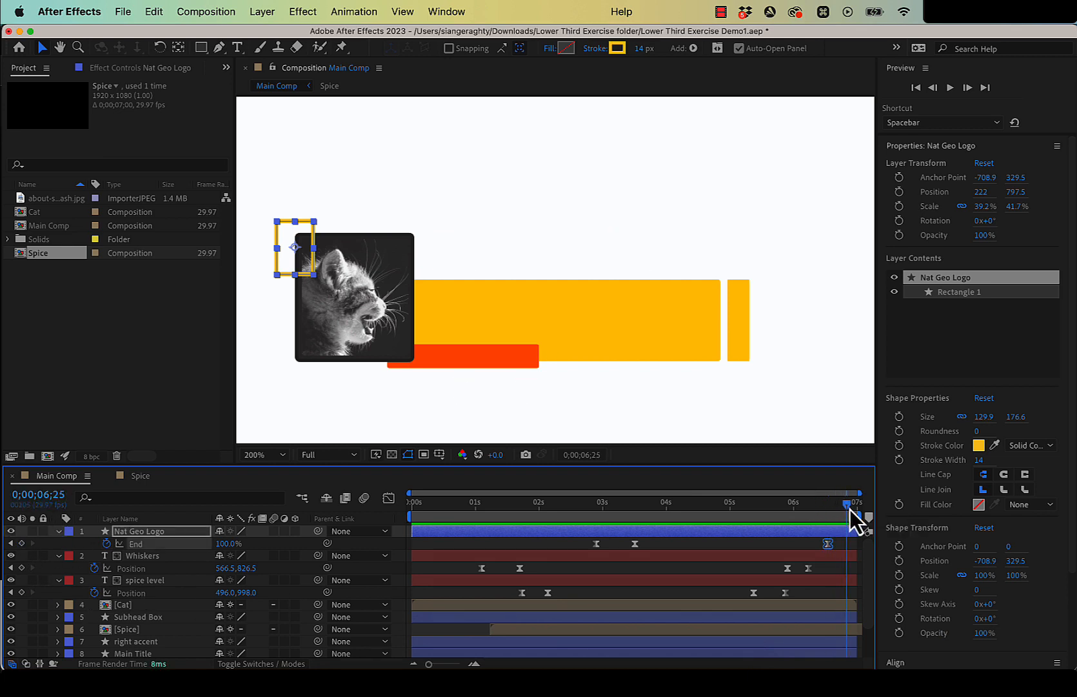
{"action": "left_click", "coordinate": [595, 543]}
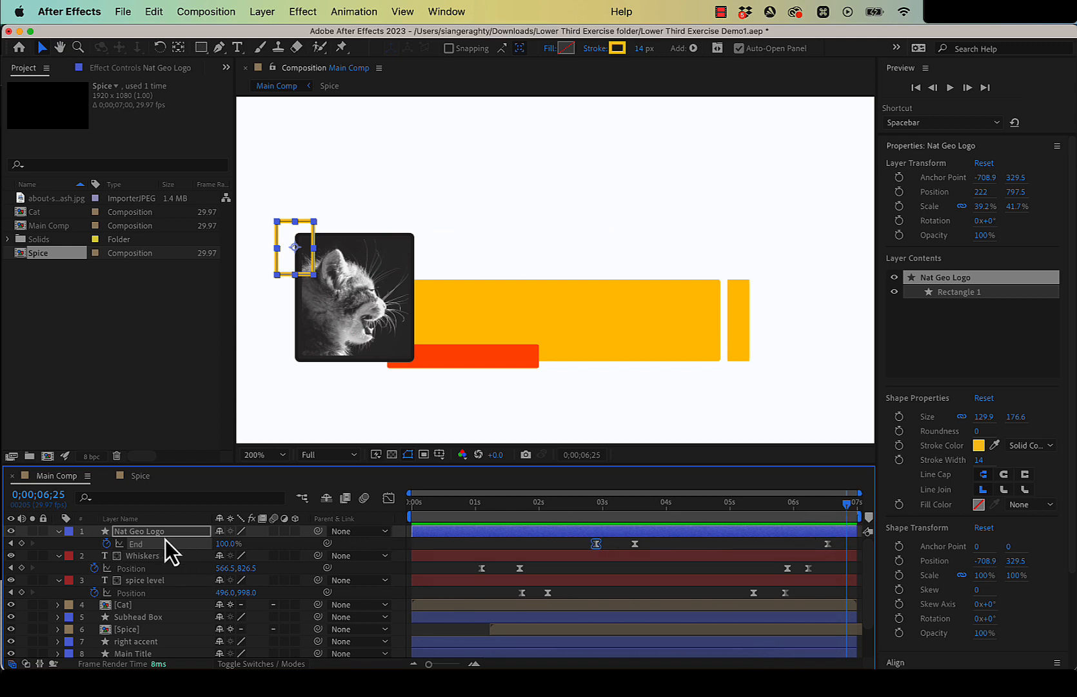
{"action": "left_click_drag", "start_coordinate": [224, 545], "coordinate": [148, 546]}
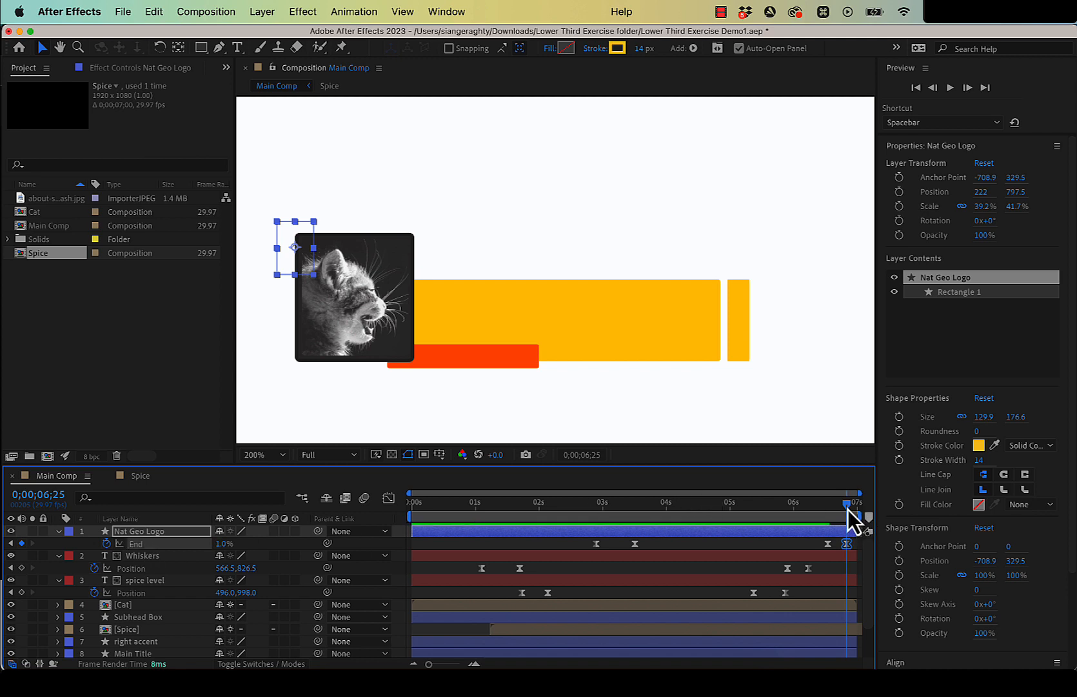
{"action": "mouse_move", "coordinate": [848, 509]}
{"action": "left_mouse_down"}
{"action": "mouse_move", "coordinate": [410, 520]}
{"action": "mouse_move", "coordinate": [860, 533]}
{"action": "mouse_move", "coordinate": [754, 533]}
{"action": "left_mouse_up"}
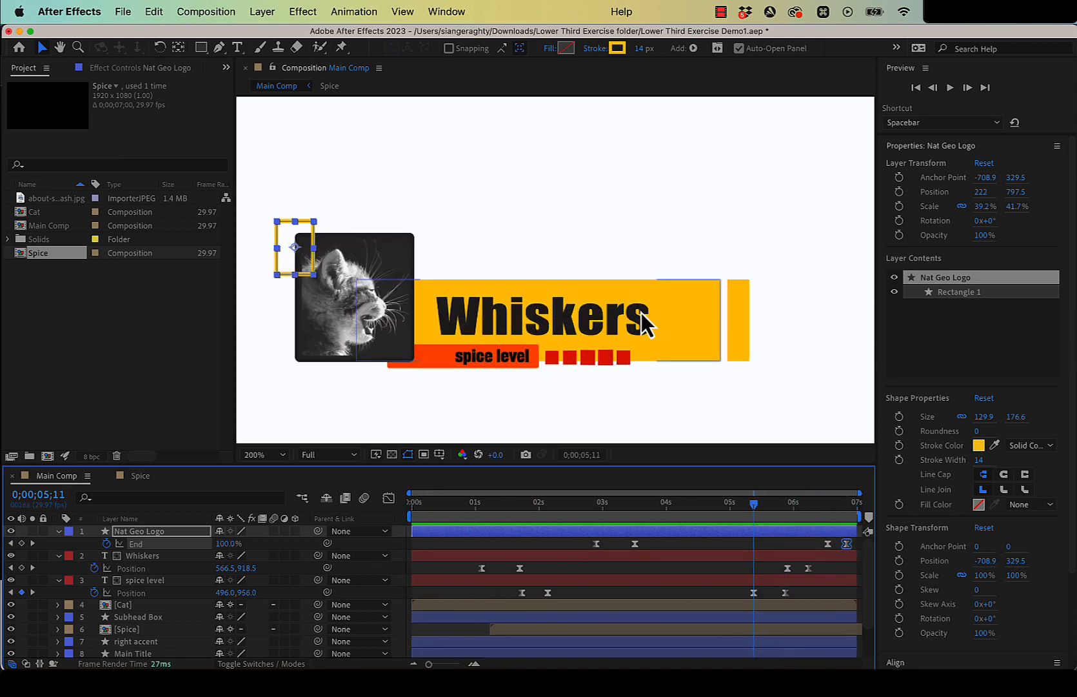
Step: Reveal the right accent layer's keyframes and add a Position keyframe holding the current value at 0;00;05;29
{"action": "left_click", "coordinate": [683, 318]}
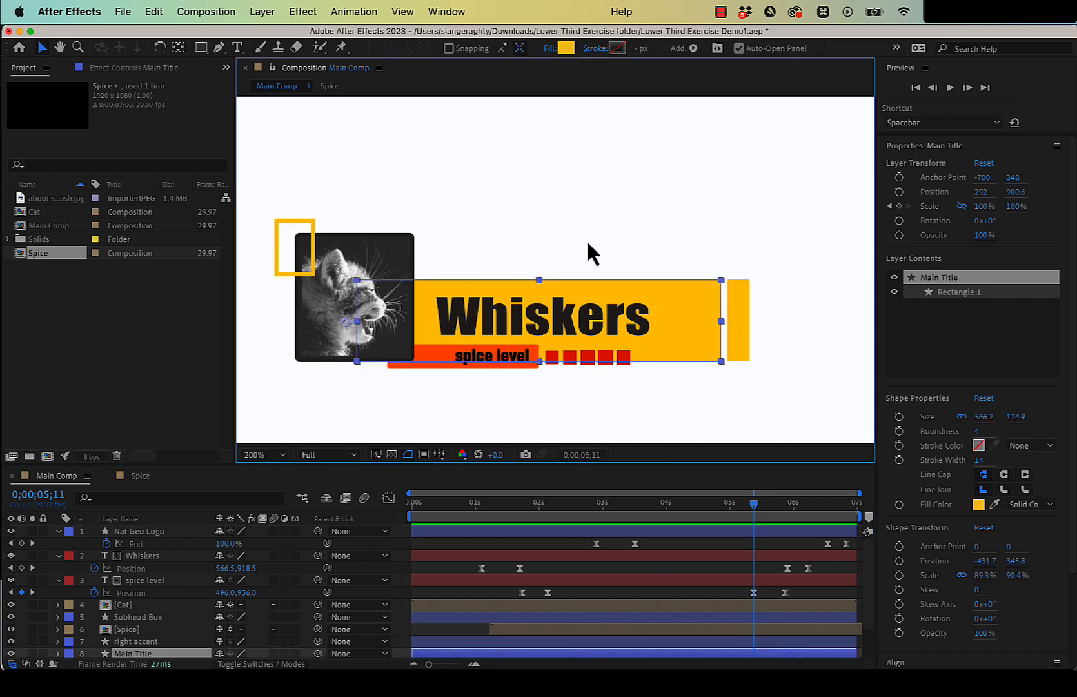
{"action": "left_click", "coordinate": [742, 342]}
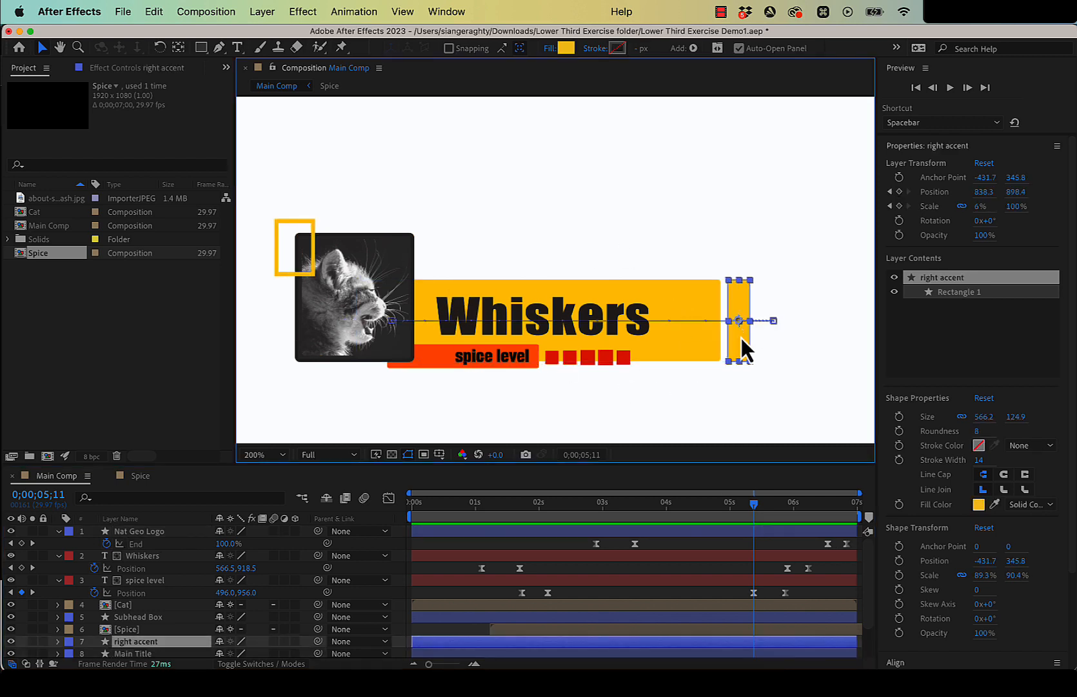
{"action": "scroll", "coordinate": [154, 591], "scroll_direction": "down", "scroll_amount": 1}
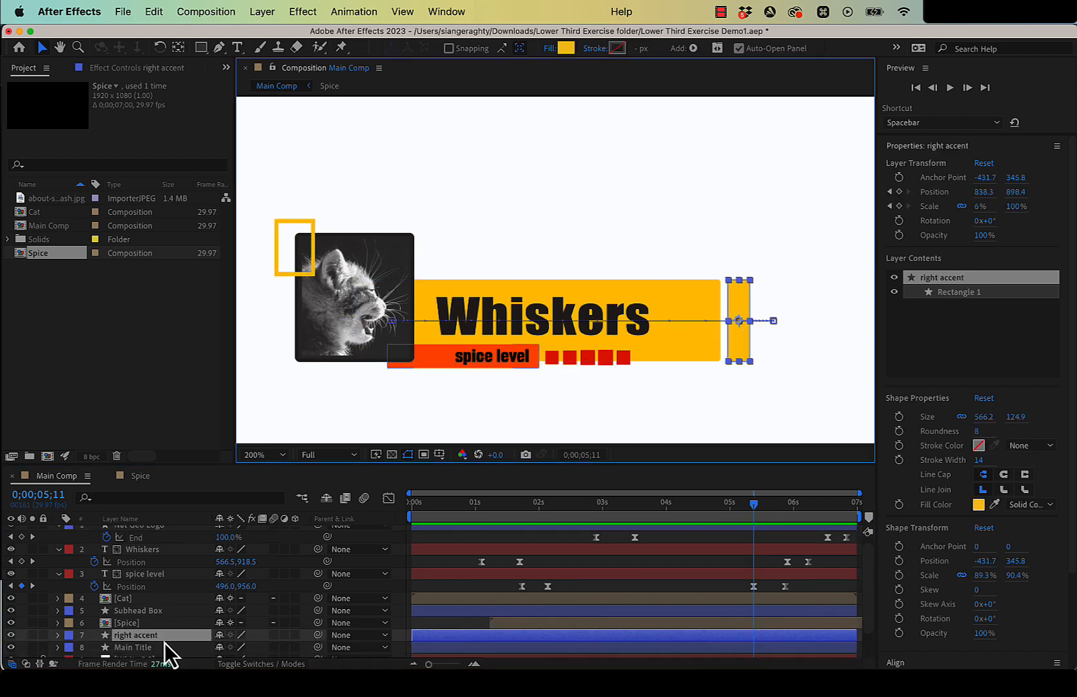
{"action": "left_click", "coordinate": [146, 636]}
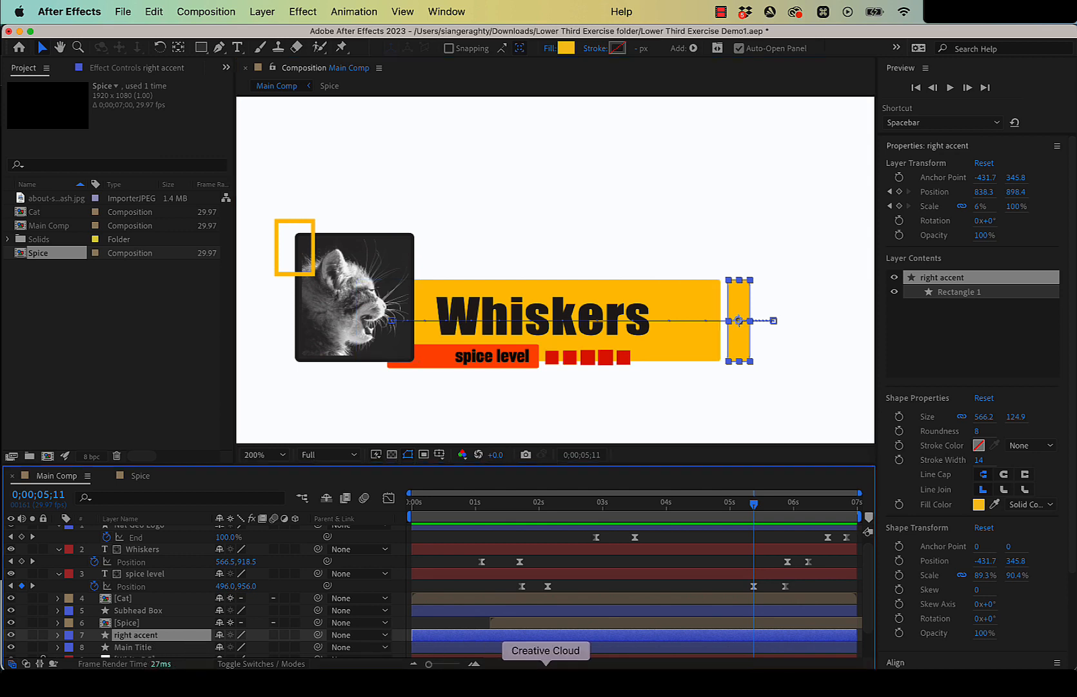
{"action": "key", "text": "Home"}
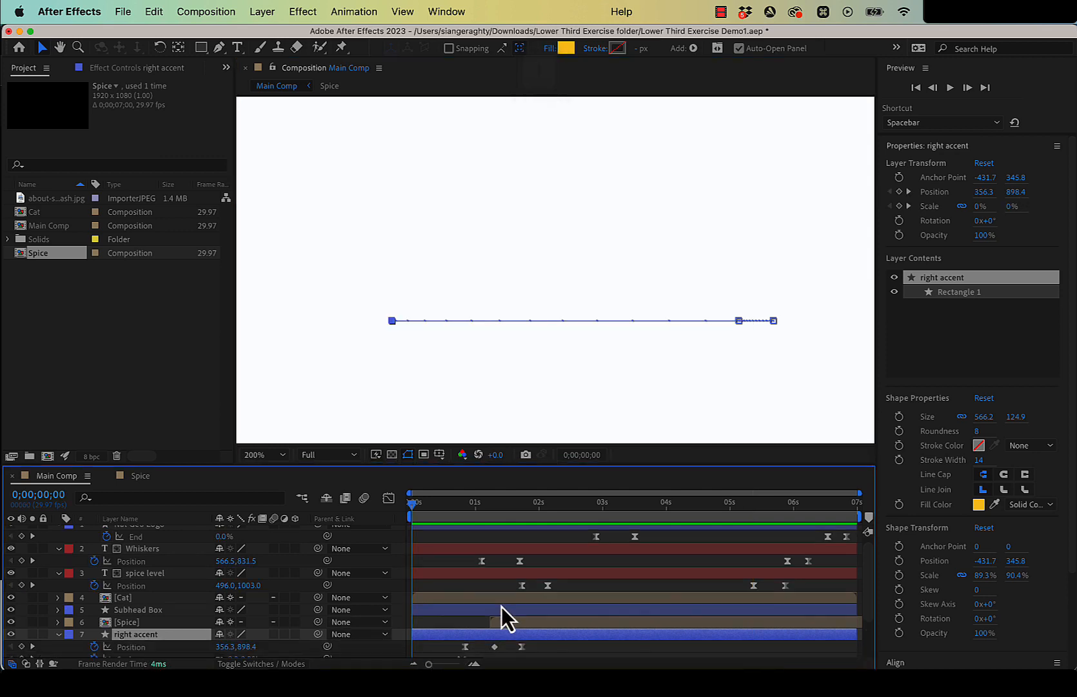
{"action": "key", "text": "u"}
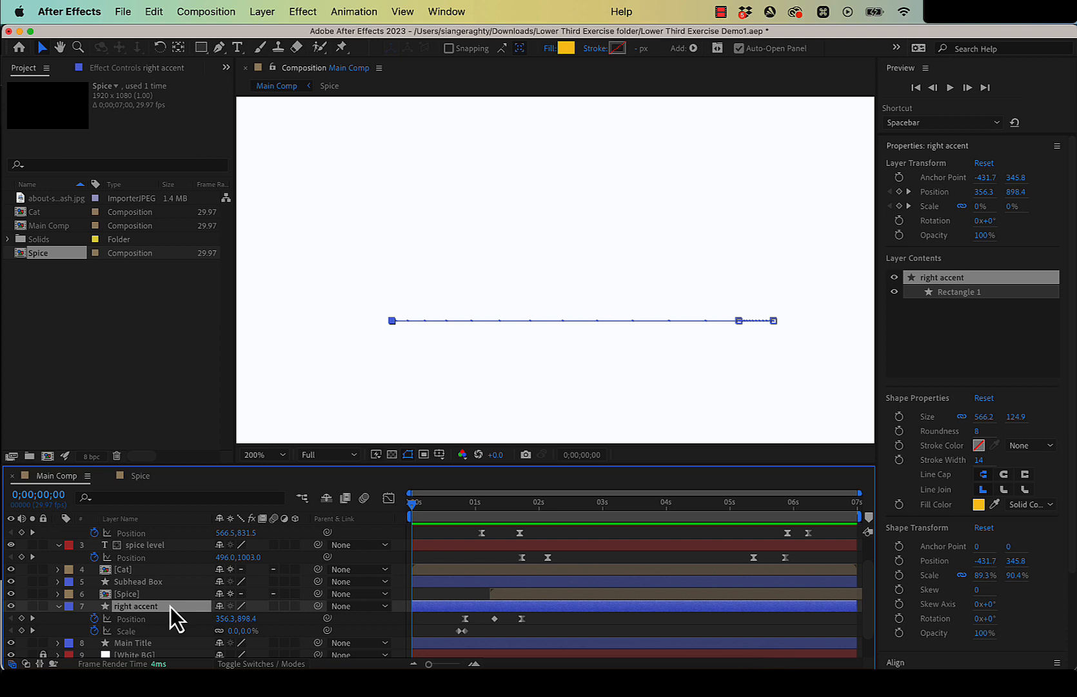
{"action": "scroll", "coordinate": [169, 607], "scroll_direction": "down", "scroll_amount": 2}
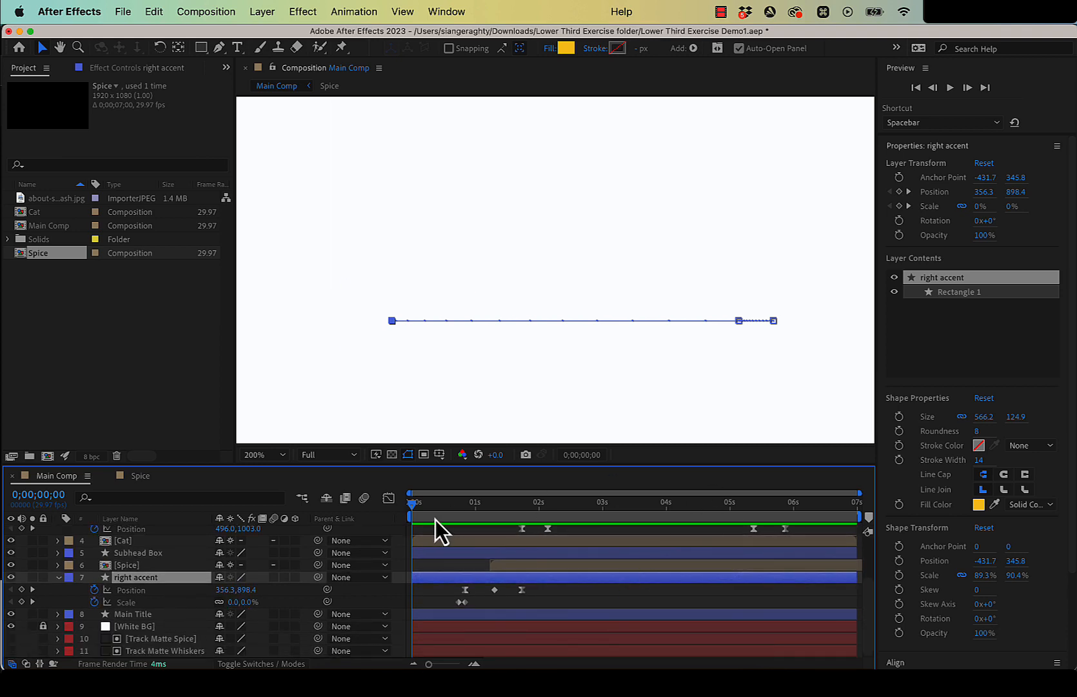
{"action": "left_click_drag", "start_coordinate": [414, 506], "coordinate": [795, 525]}
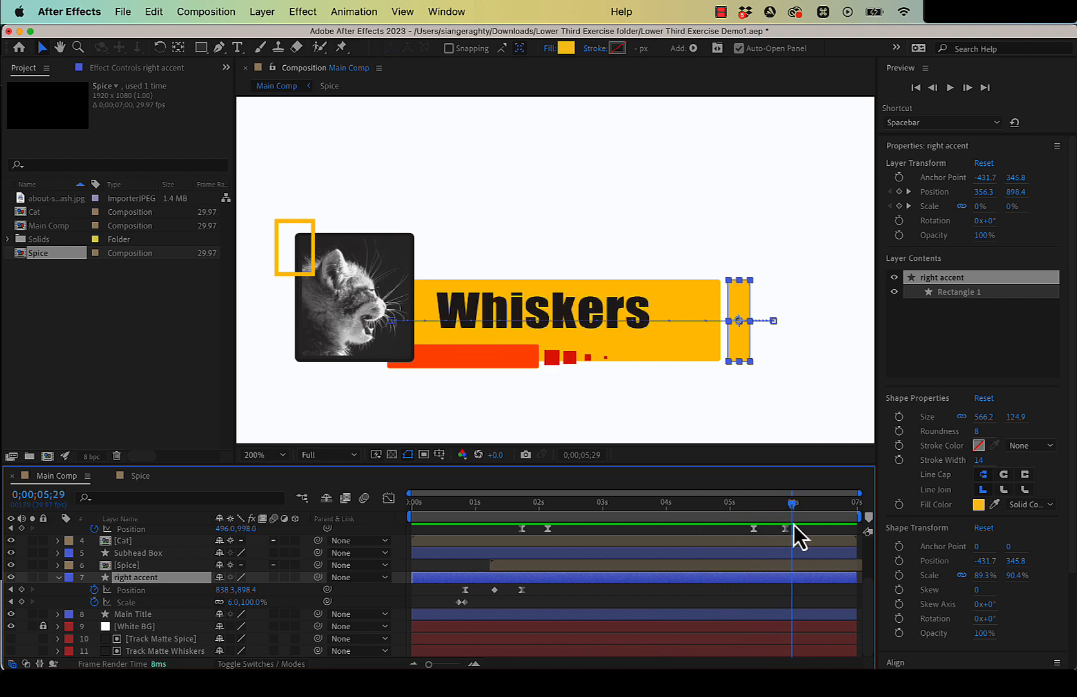
{"action": "left_click", "coordinate": [136, 590]}
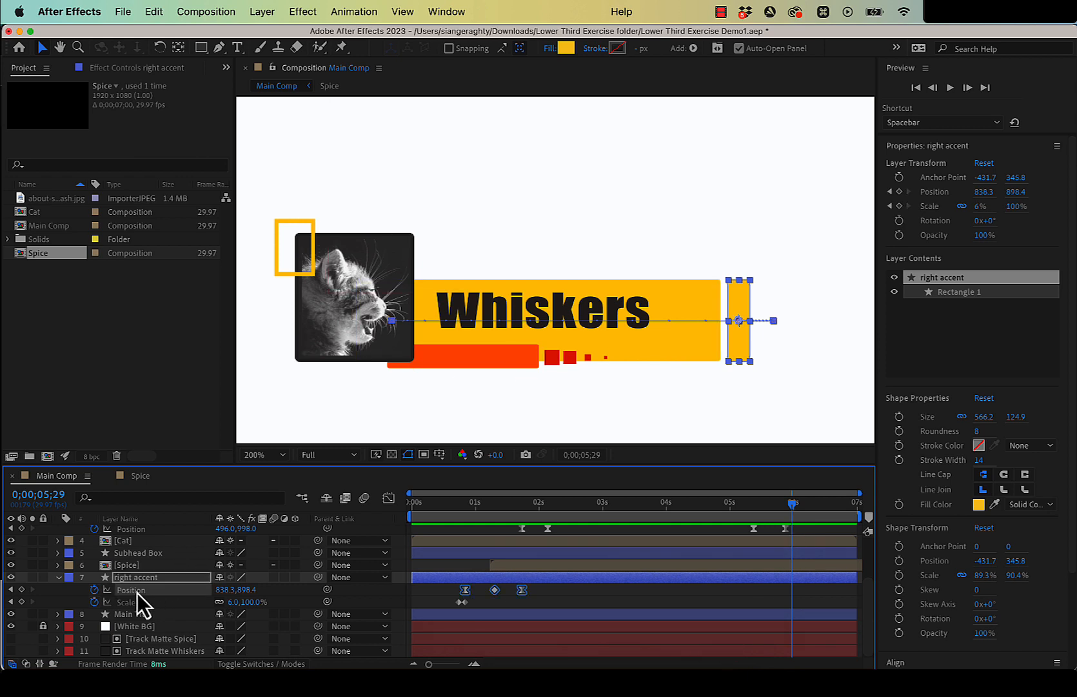
{"action": "left_click", "coordinate": [21, 590]}
Step: Move the right accent bar outward to horizontal position 873.3 at 0;00;06;05 and back behind the cat to 359.3 at 0;00;06;14
{"action": "left_click_drag", "start_coordinate": [793, 509], "coordinate": [804, 507]}
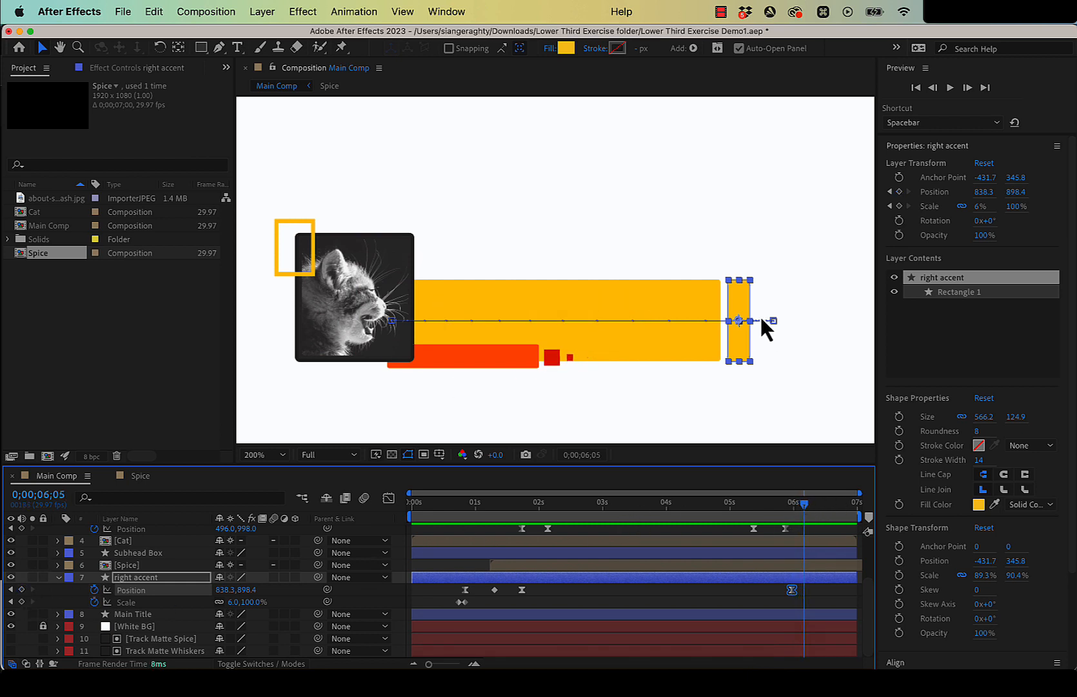
{"action": "left_click_drag", "start_coordinate": [743, 325], "coordinate": [768, 323]}
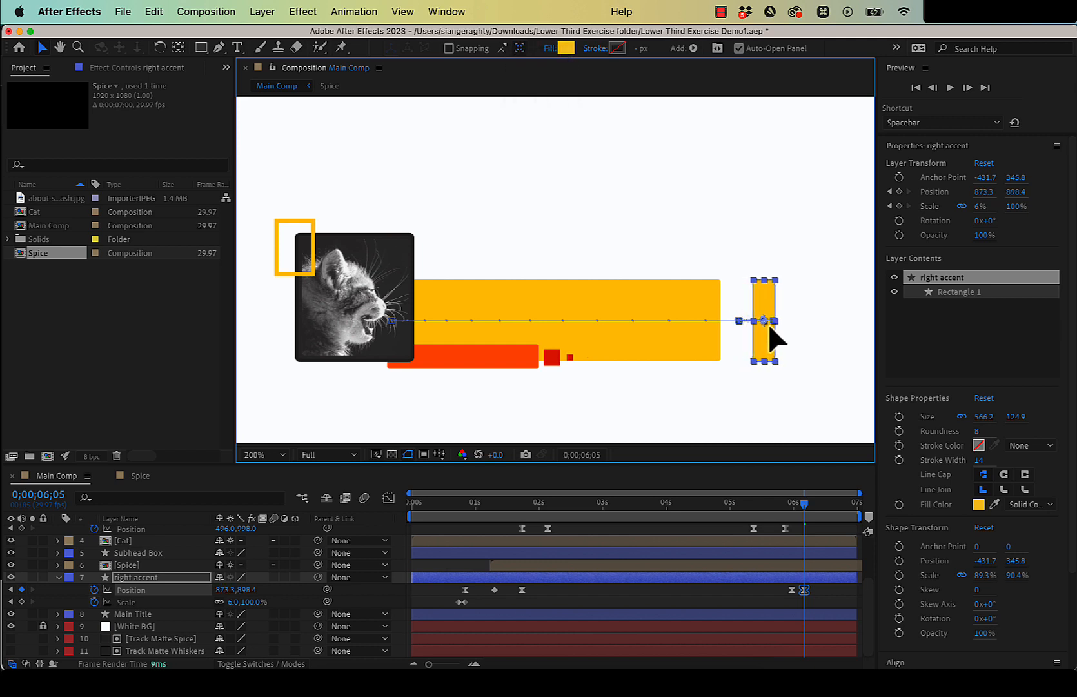
{"action": "left_click_drag", "start_coordinate": [807, 513], "coordinate": [824, 502]}
{"action": "left_click_drag", "start_coordinate": [764, 326], "coordinate": [391, 326]}
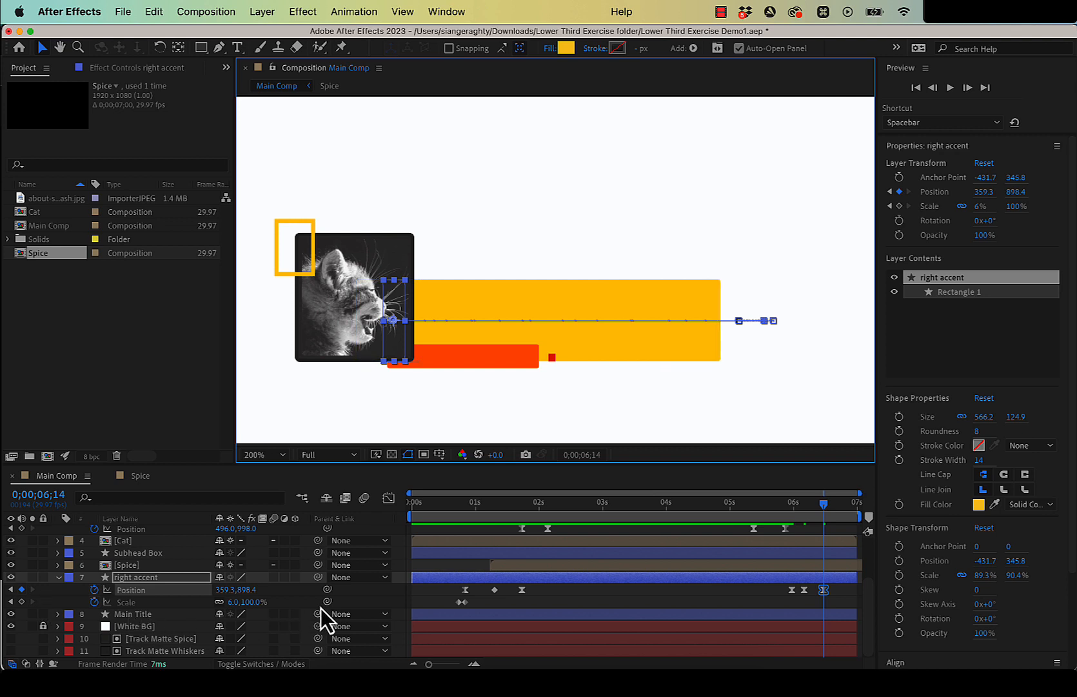
Step: Try keying the right accent's current Scale at 0;00;05;29 and shrinking it to 0% at 0;00;06;14
{"action": "left_click_drag", "start_coordinate": [824, 507], "coordinate": [794, 506]}
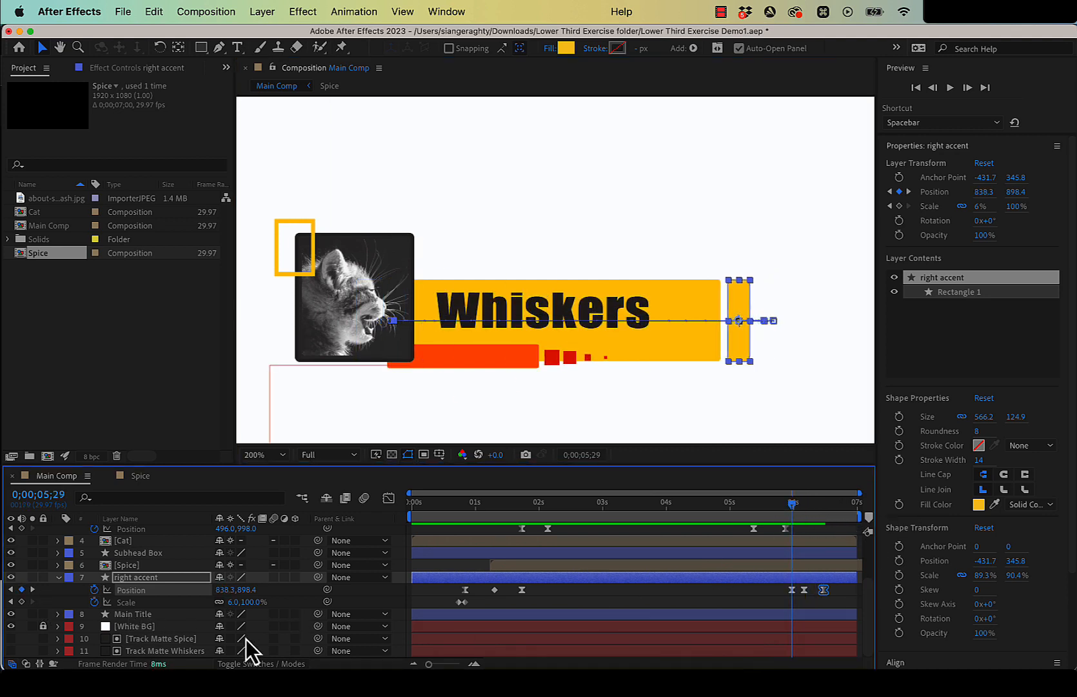
{"action": "left_click", "coordinate": [21, 601]}
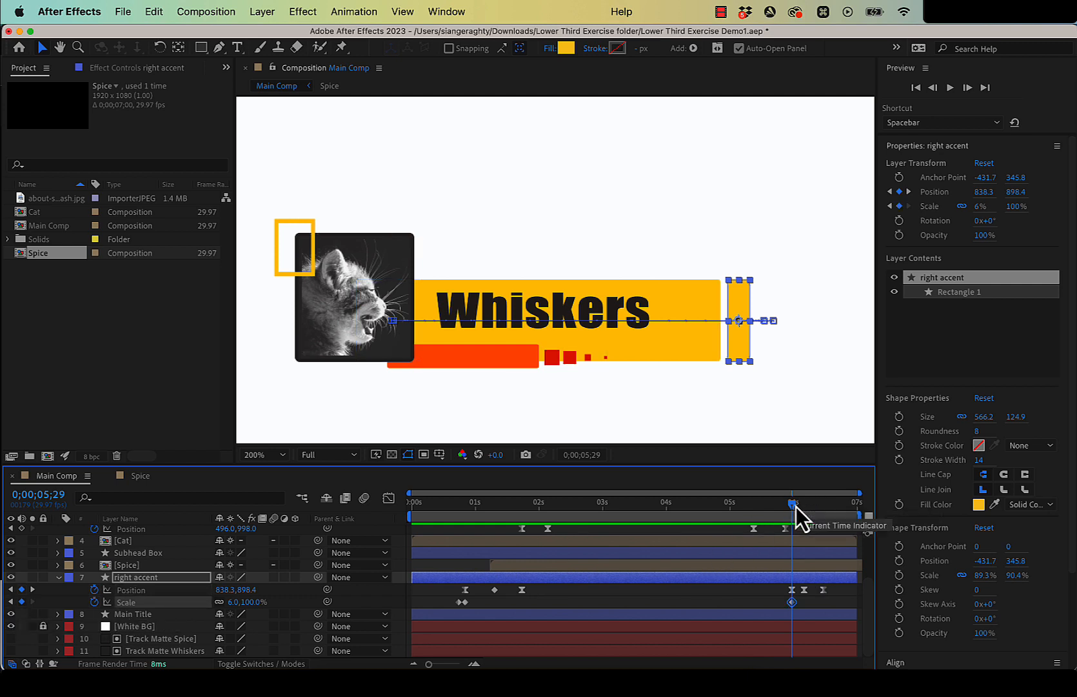
{"action": "left_click_drag", "start_coordinate": [794, 507], "coordinate": [823, 508]}
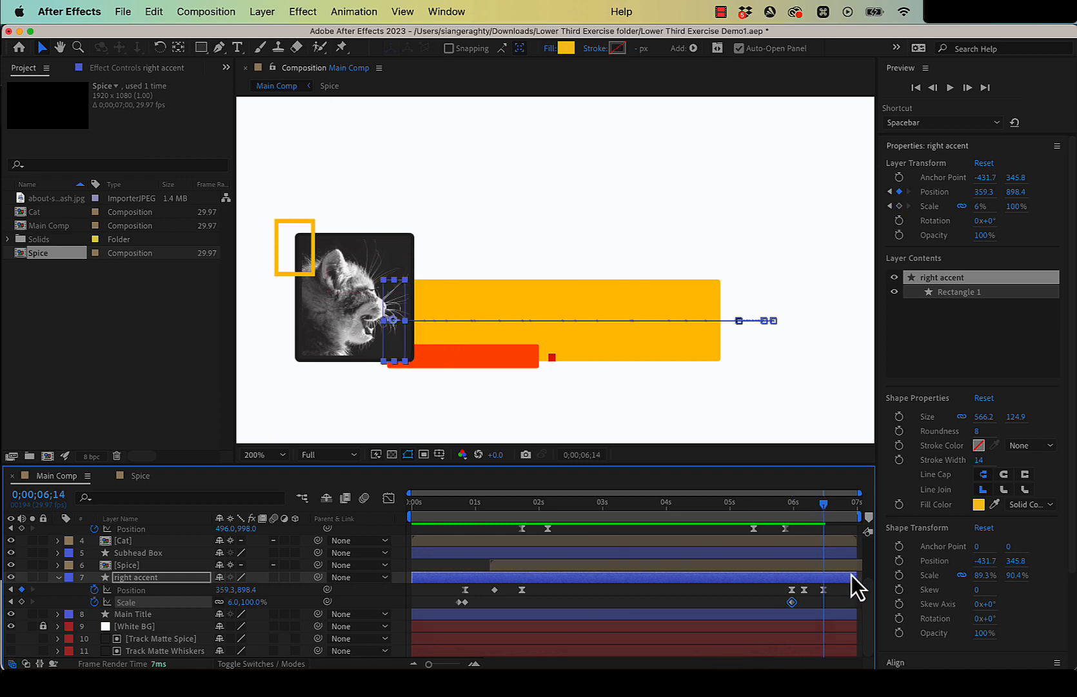
{"action": "left_click", "coordinate": [241, 603]}
{"action": "type", "text": "0"}
{"action": "key", "text": "Return"}
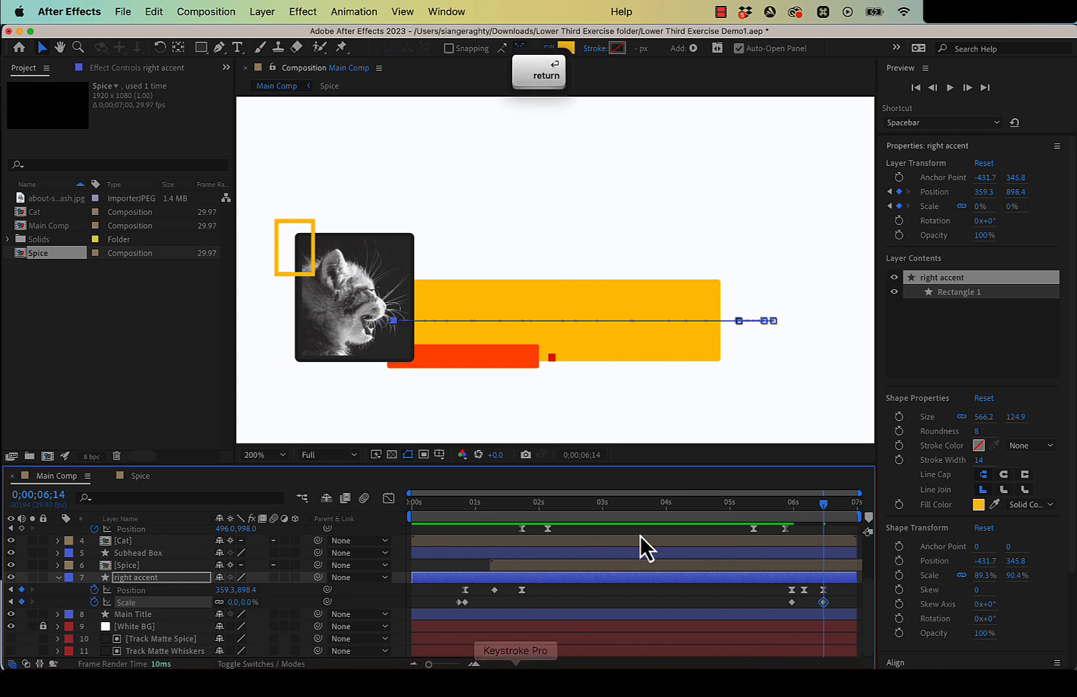
Step: Redo the right accent's scale-out, holding its current Scale at 0;00;06;11 and reaching 0% at 0;00;06;14
{"action": "mouse_move", "coordinate": [827, 507]}
{"action": "left_mouse_down"}
{"action": "mouse_move", "coordinate": [801, 509]}
{"action": "mouse_move", "coordinate": [819, 505]}
{"action": "left_mouse_up"}
{"action": "key", "text": "BackSpace"}
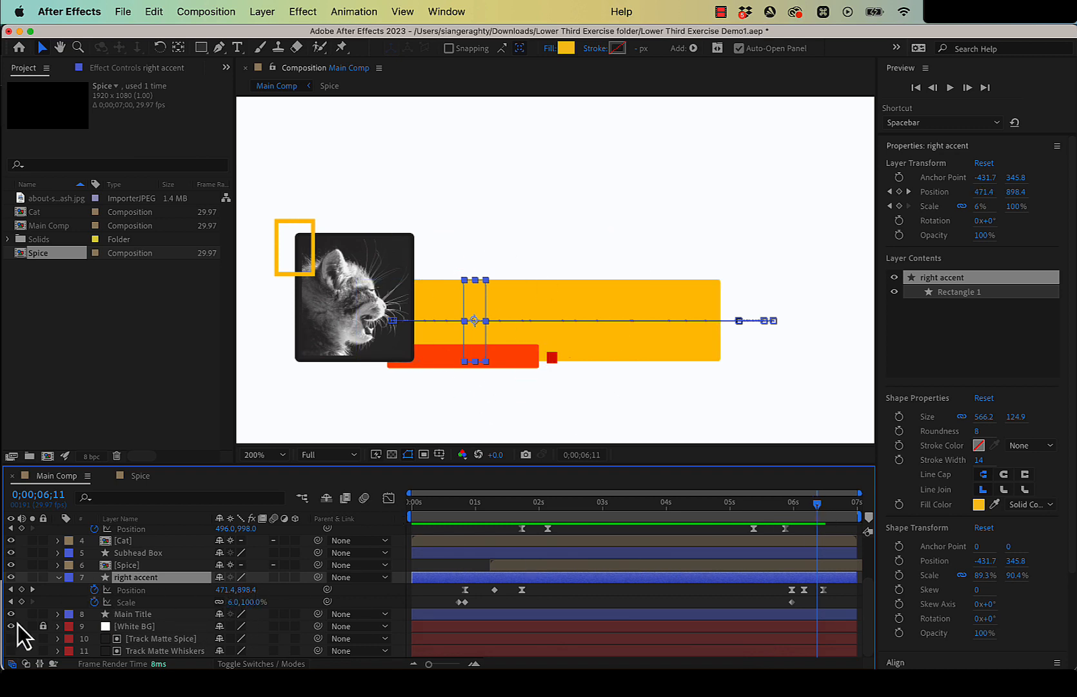
{"action": "left_click", "coordinate": [22, 601]}
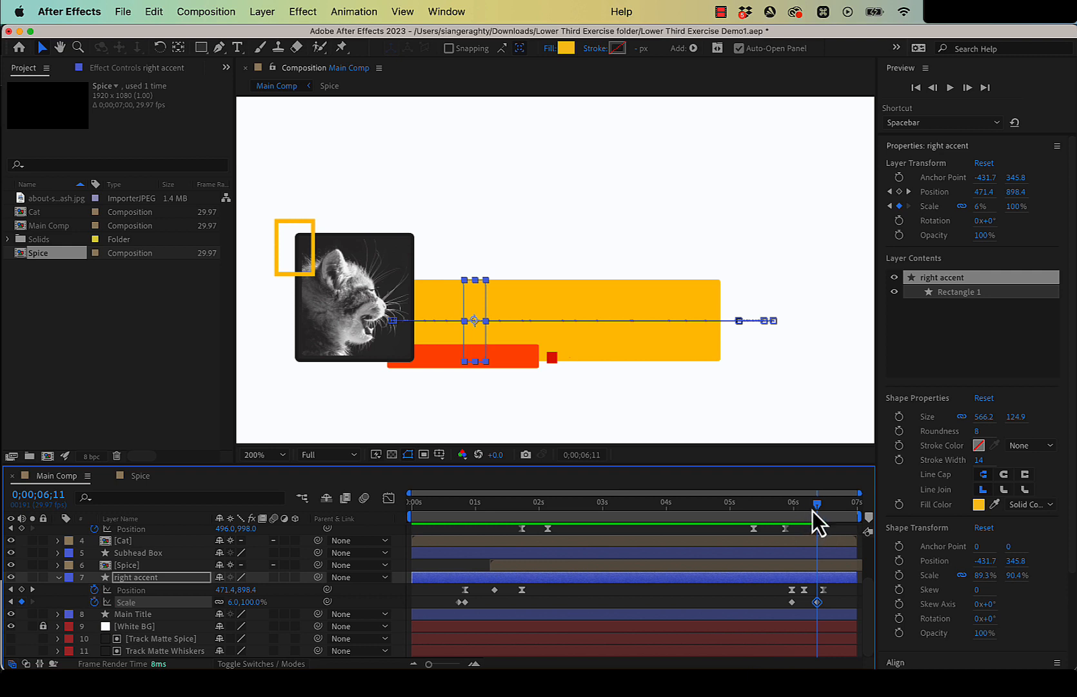
{"action": "left_click_drag", "start_coordinate": [813, 511], "coordinate": [822, 507]}
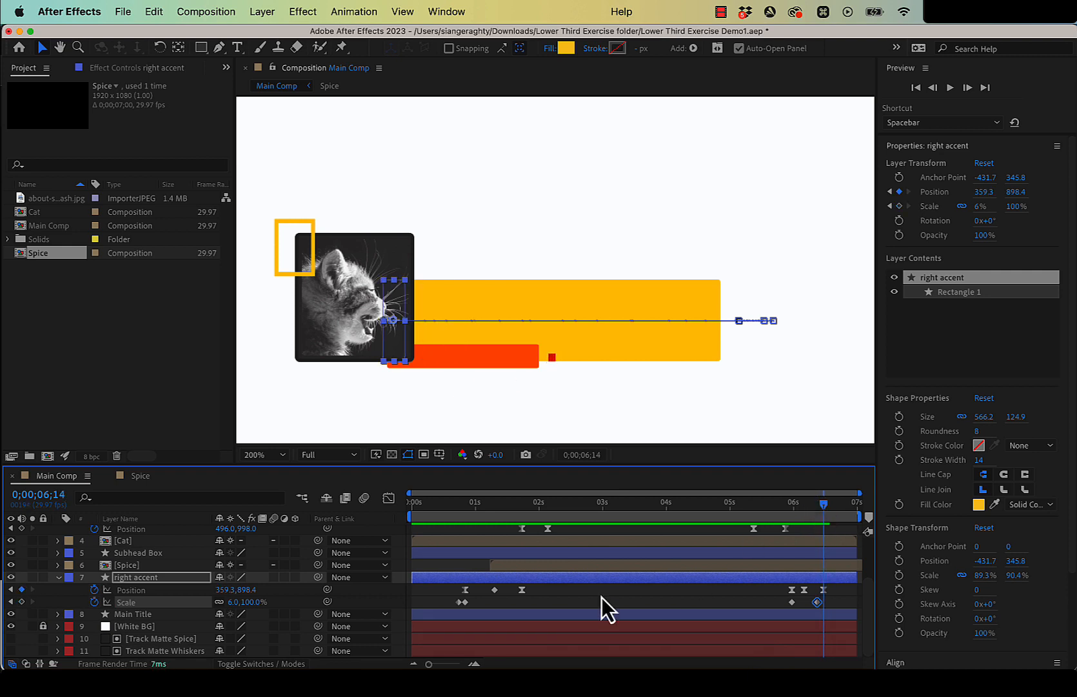
{"action": "left_click", "coordinate": [252, 603]}
{"action": "type", "text": "0"}
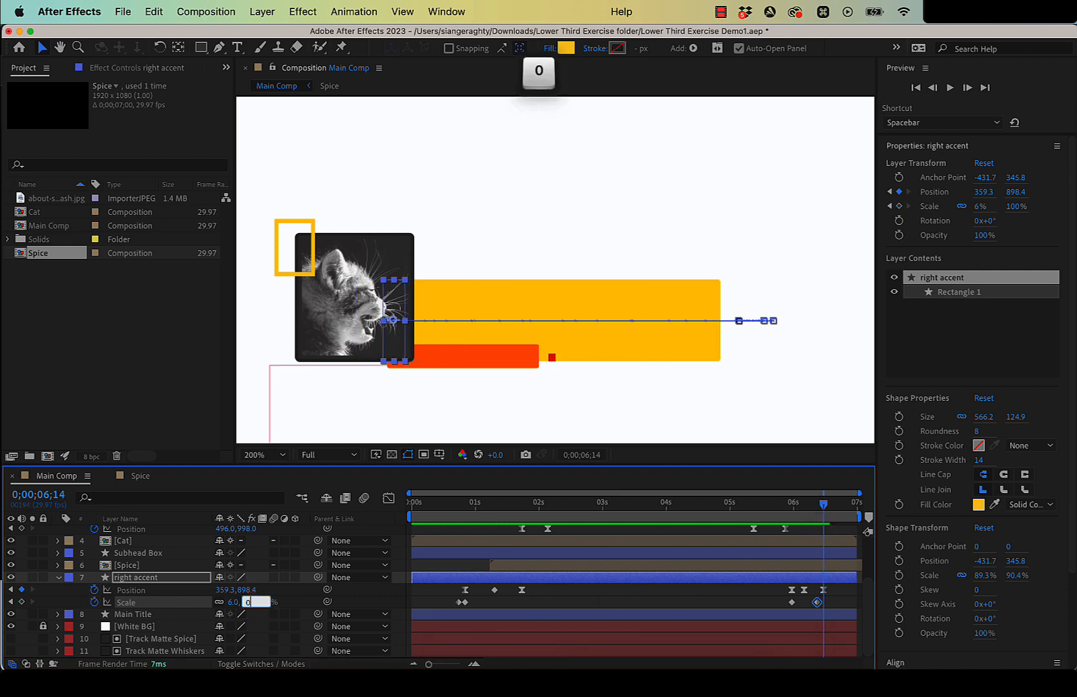
{"action": "key", "text": "Return"}
Step: Delete the right accent's leftover Scale keyframe at 0;00;05;29 and deselect the layer
{"action": "left_click", "coordinate": [791, 602]}
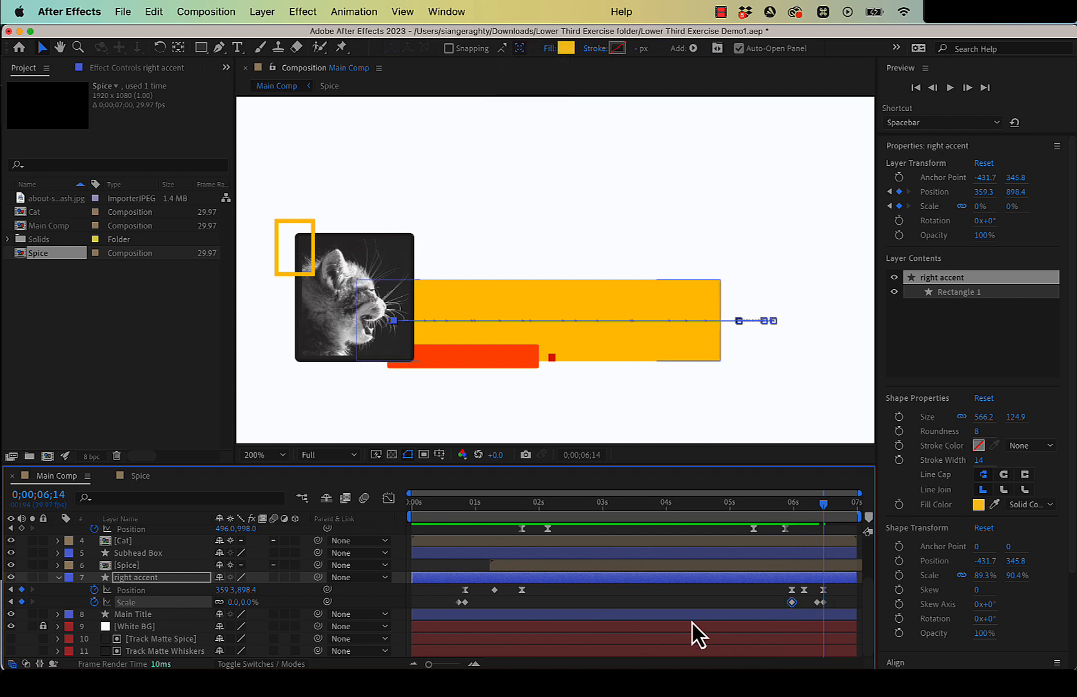
{"action": "key", "text": "Delete"}
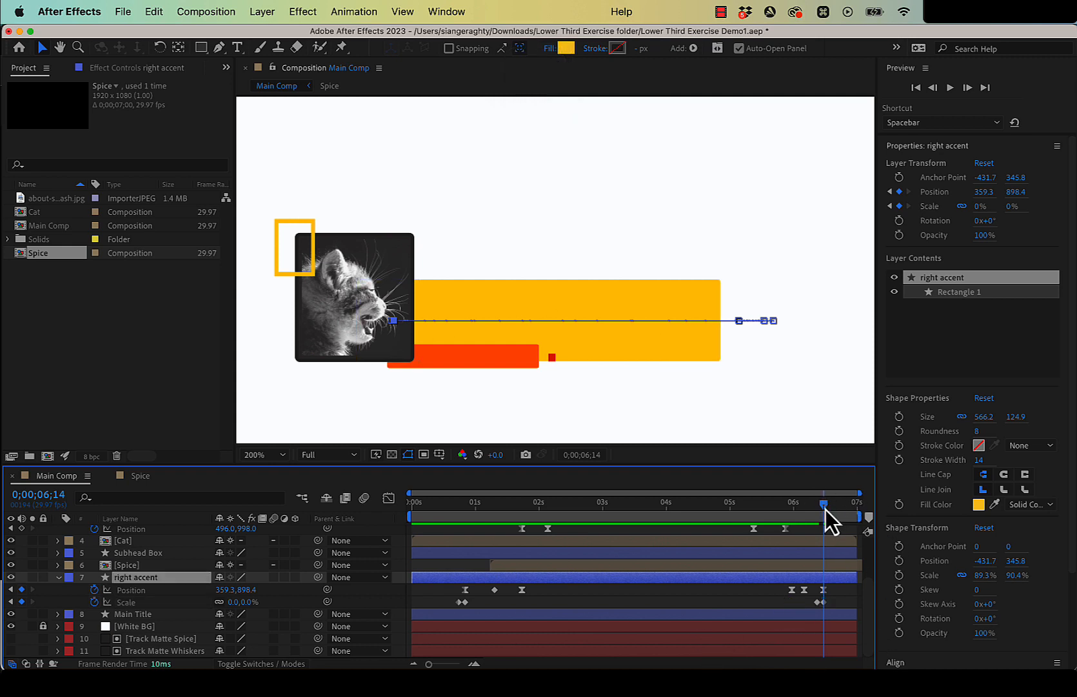
{"action": "mouse_move", "coordinate": [825, 510]}
{"action": "left_mouse_down"}
{"action": "mouse_move", "coordinate": [729, 511]}
{"action": "mouse_move", "coordinate": [836, 512]}
{"action": "mouse_move", "coordinate": [826, 512]}
{"action": "left_mouse_up"}
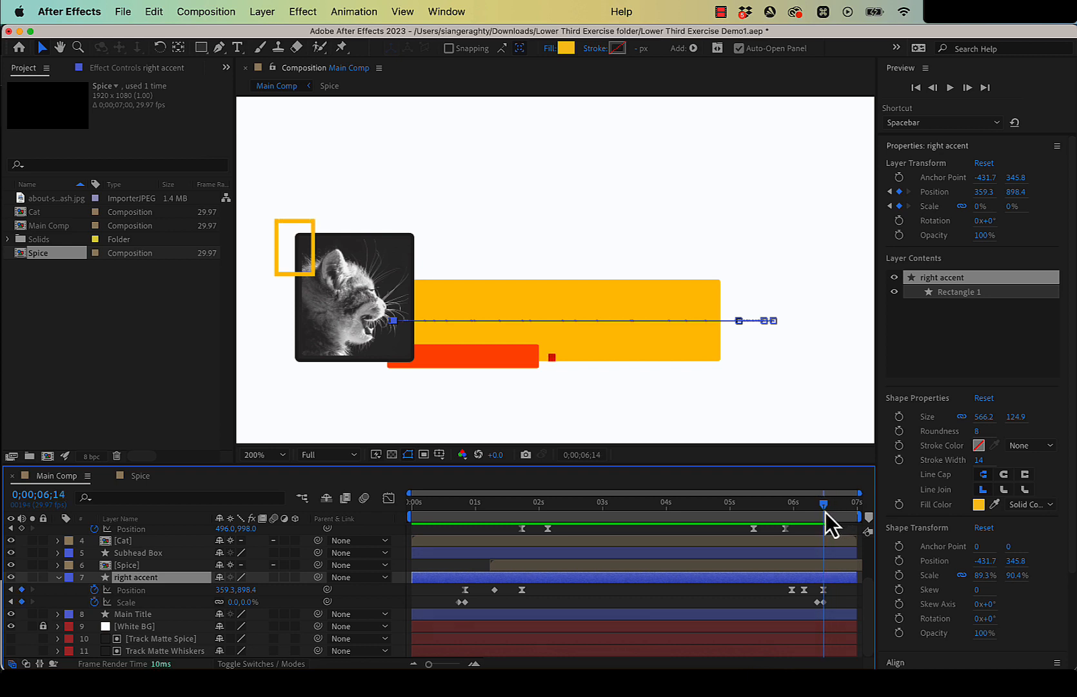
{"action": "left_click", "coordinate": [849, 602]}
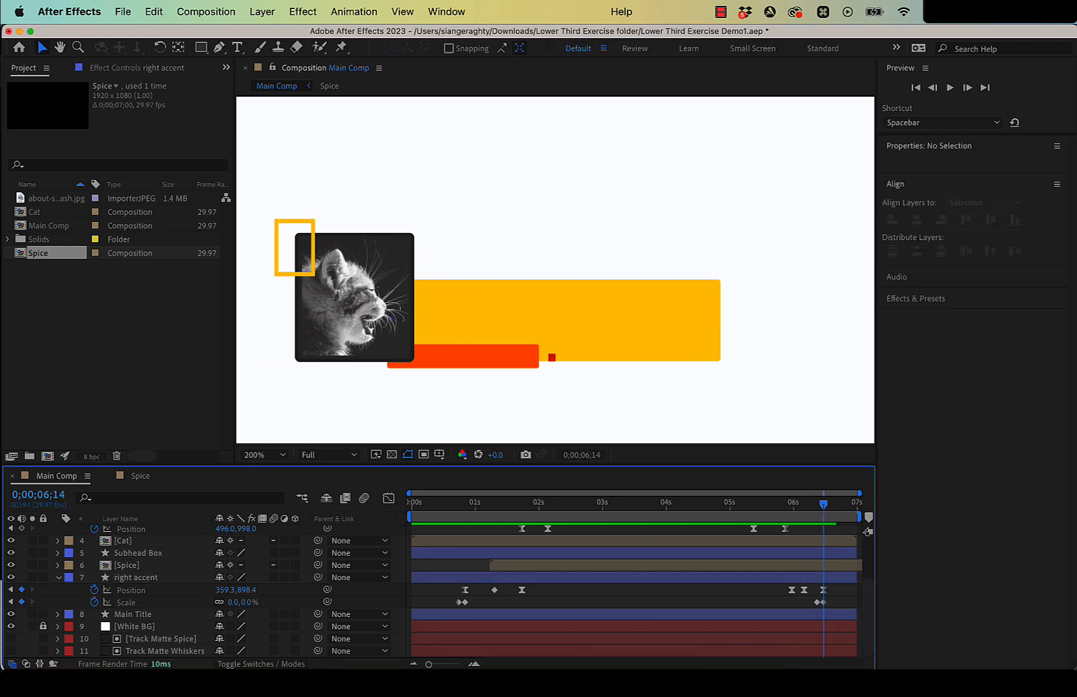
Step: Select all unlocked layers in Main Comp and collapse their keyframed properties
{"action": "left_click", "coordinate": [120, 591]}
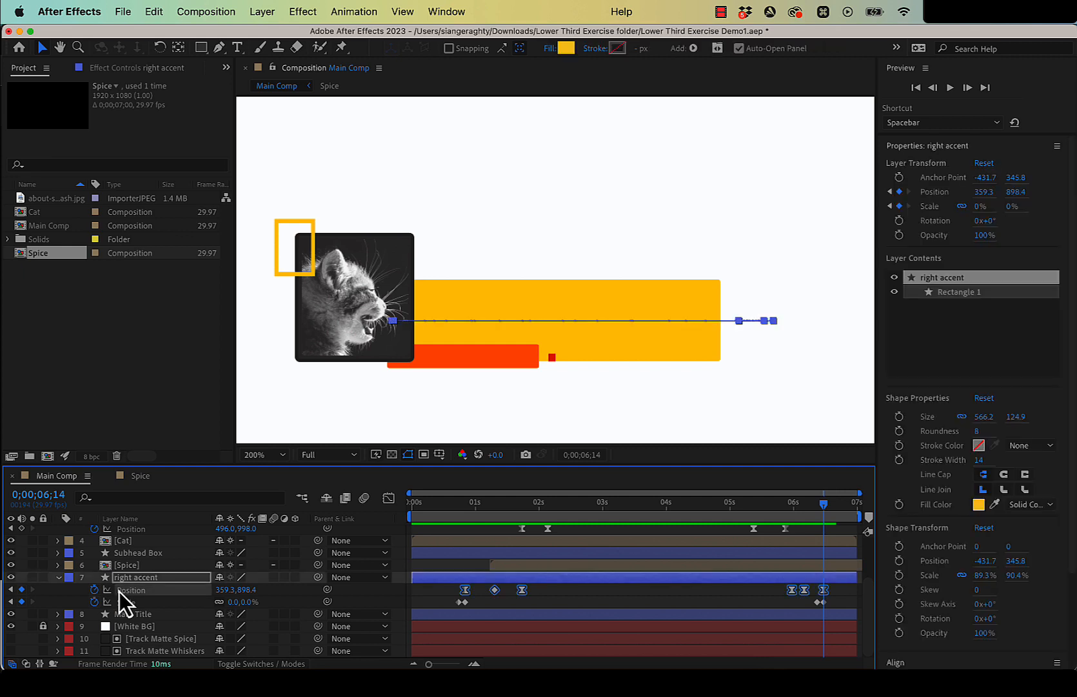
{"action": "key", "text": "super+a"}
{"action": "key", "text": "u"}
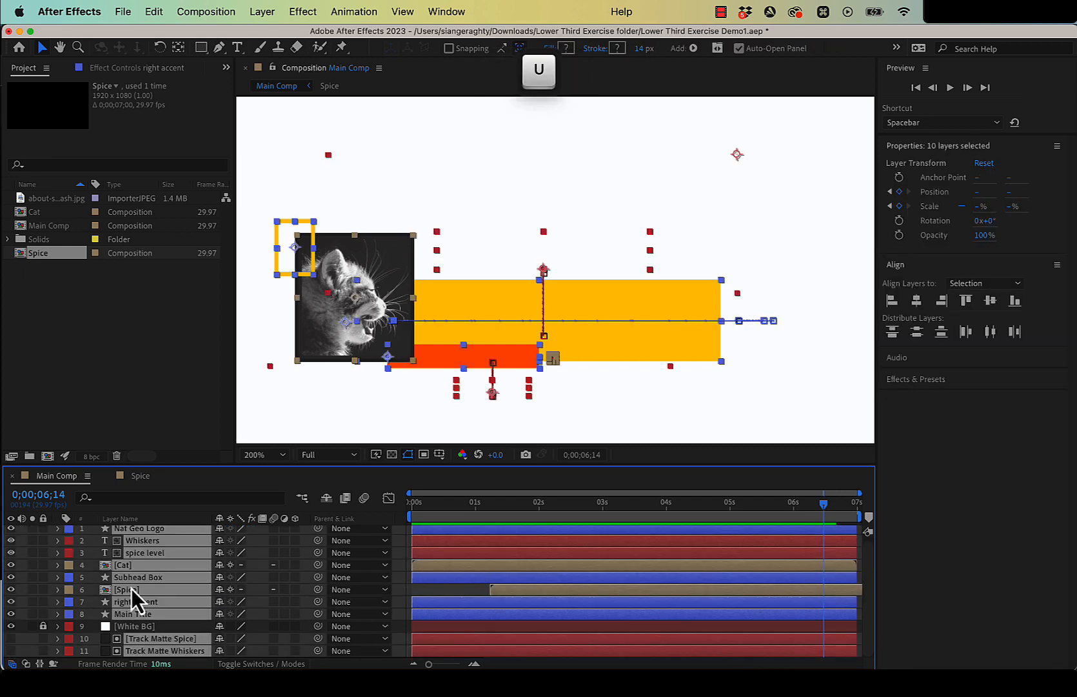
{"action": "scroll", "coordinate": [140, 592], "scroll_direction": "up", "scroll_amount": 1}
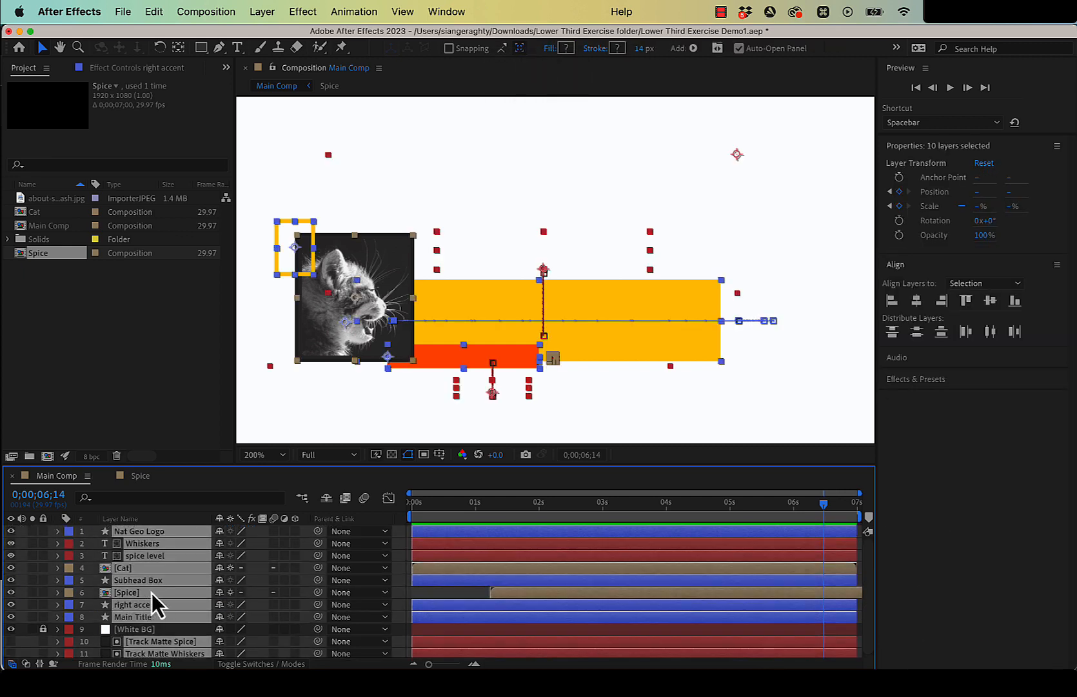
Step: Add a Scale keyframe holding the Subhead Box's current size at 0;00;06;03
{"action": "left_click", "coordinate": [443, 593]}
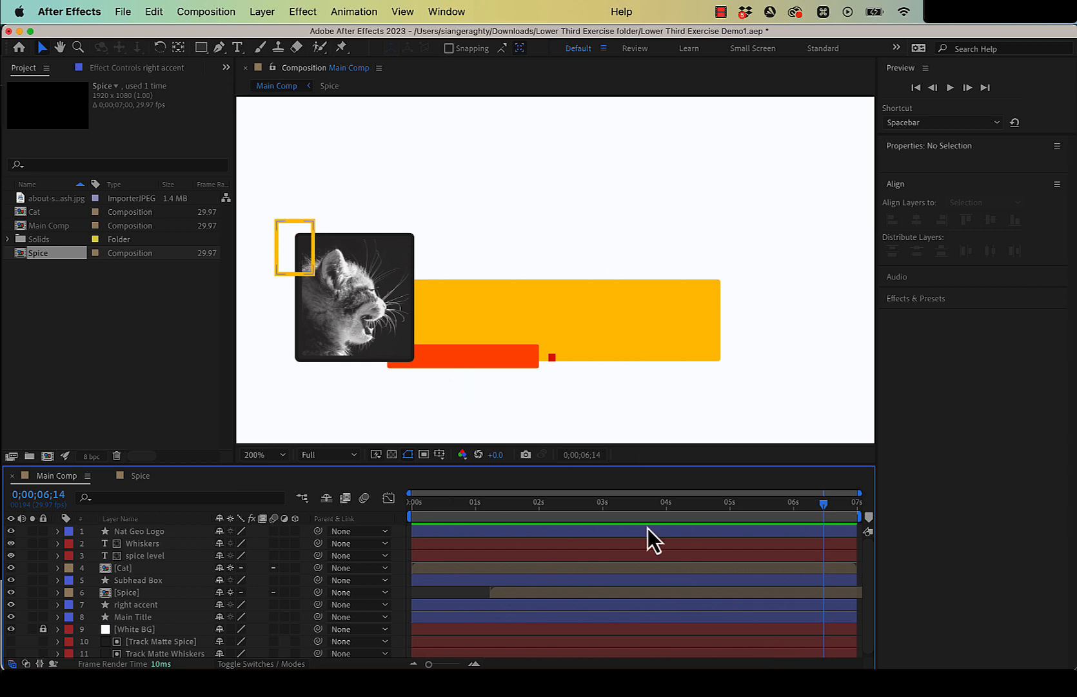
{"action": "mouse_move", "coordinate": [827, 509]}
{"action": "left_mouse_down"}
{"action": "mouse_move", "coordinate": [632, 506]}
{"action": "mouse_move", "coordinate": [835, 498]}
{"action": "mouse_move", "coordinate": [826, 505]}
{"action": "left_mouse_up"}
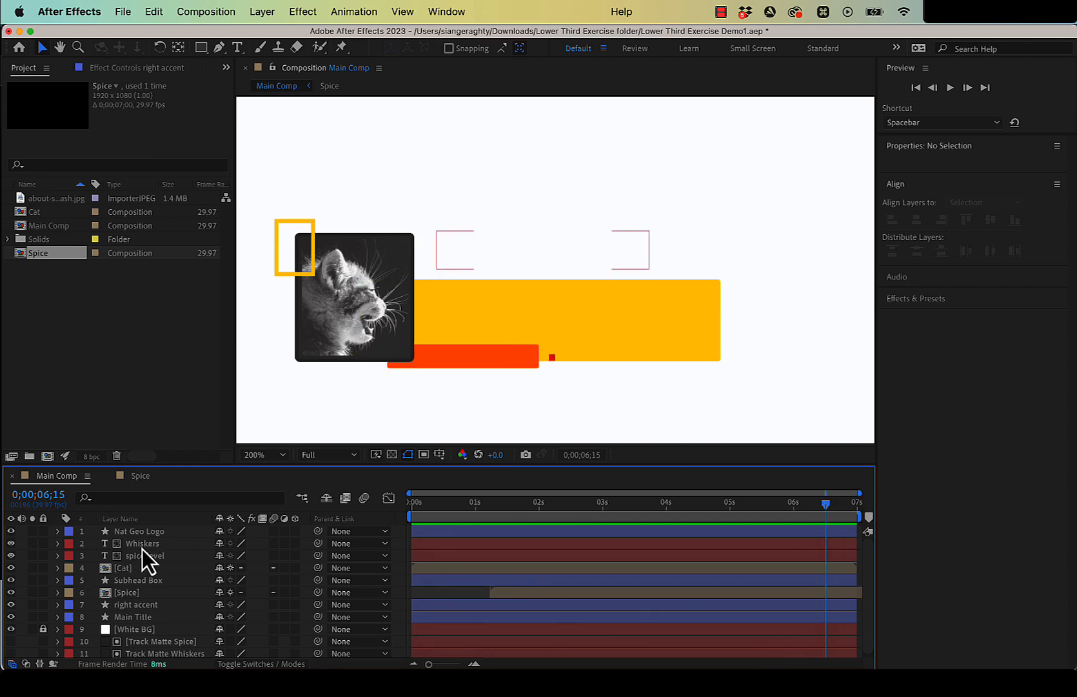
{"action": "left_click", "coordinate": [152, 585]}
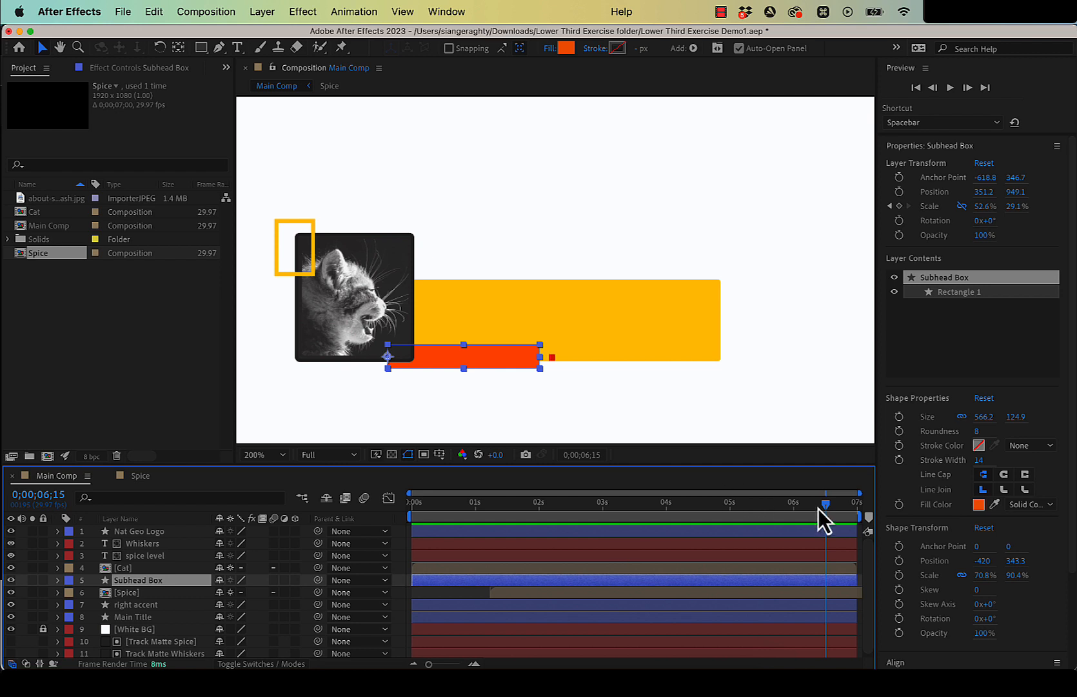
{"action": "key", "text": "u"}
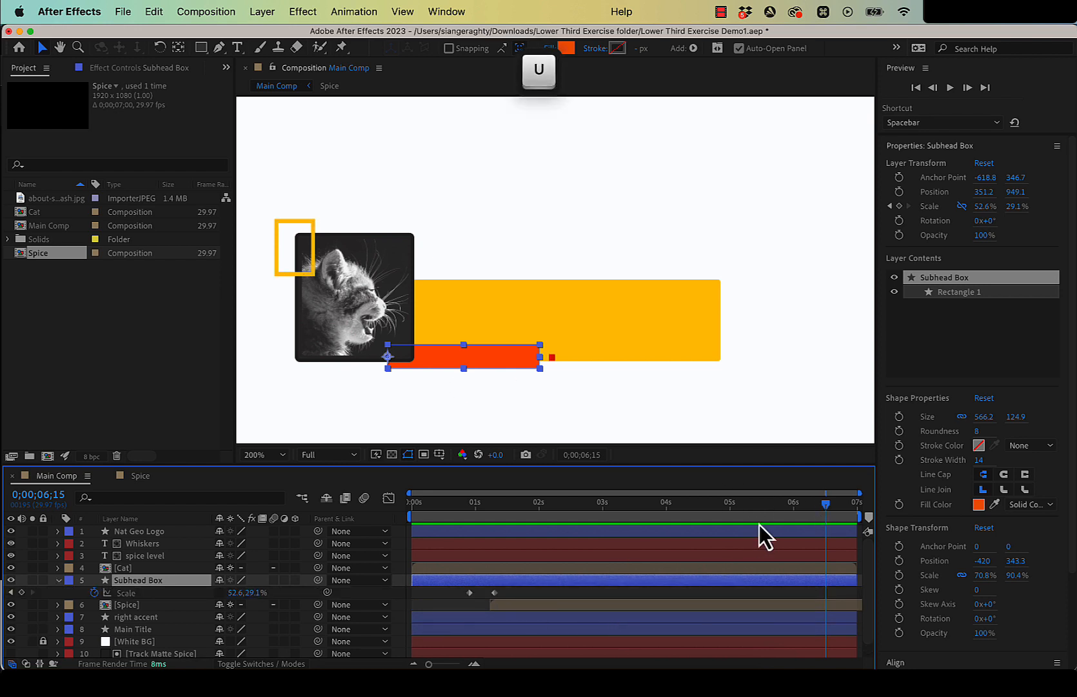
{"action": "left_click_drag", "start_coordinate": [824, 508], "coordinate": [797, 520]}
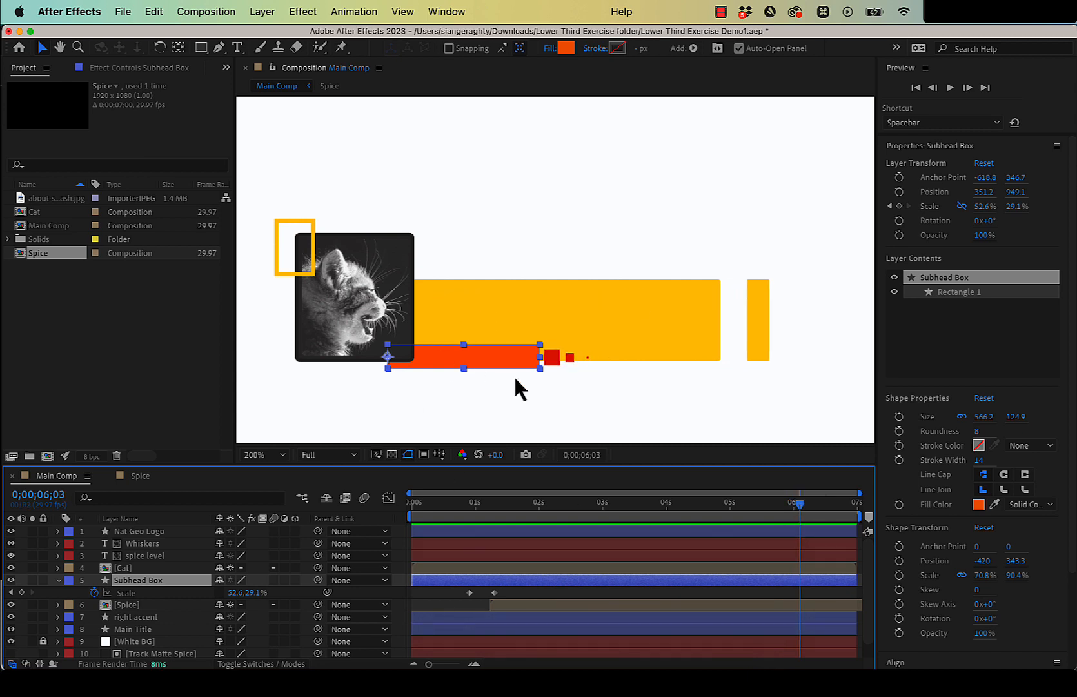
{"action": "left_click", "coordinate": [20, 593]}
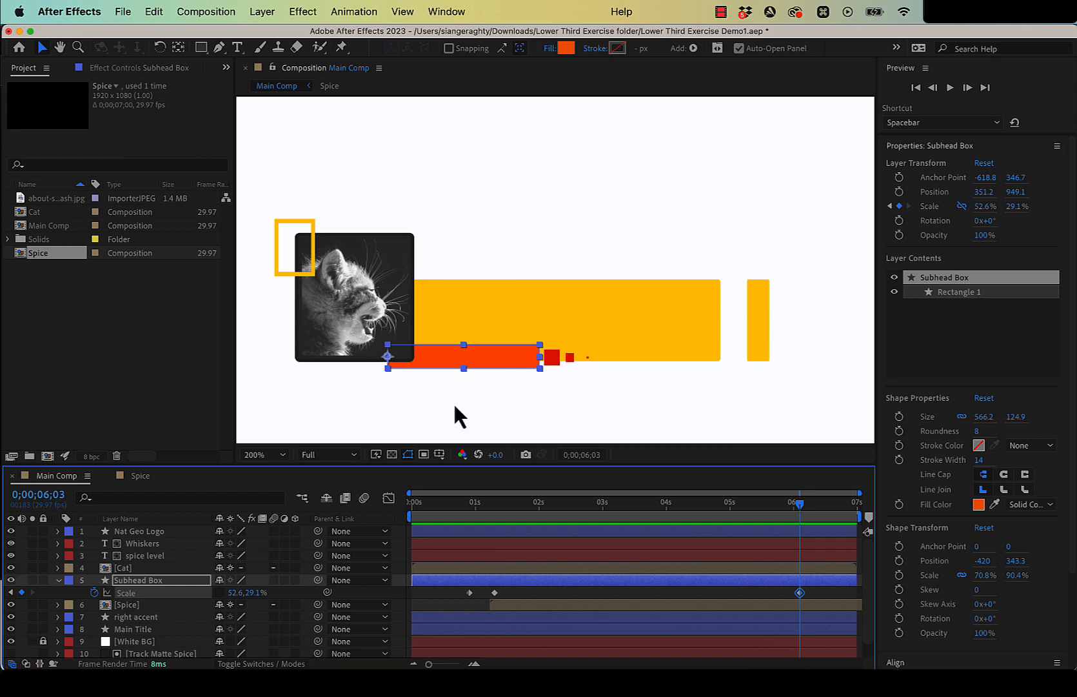
Step: Set the Subhead Box's horizontal Scale to 0% at 0;00;06;17, keeping its height
{"action": "left_click", "coordinate": [801, 506]}
{"action": "left_click_drag", "start_coordinate": [802, 507], "coordinate": [830, 505]}
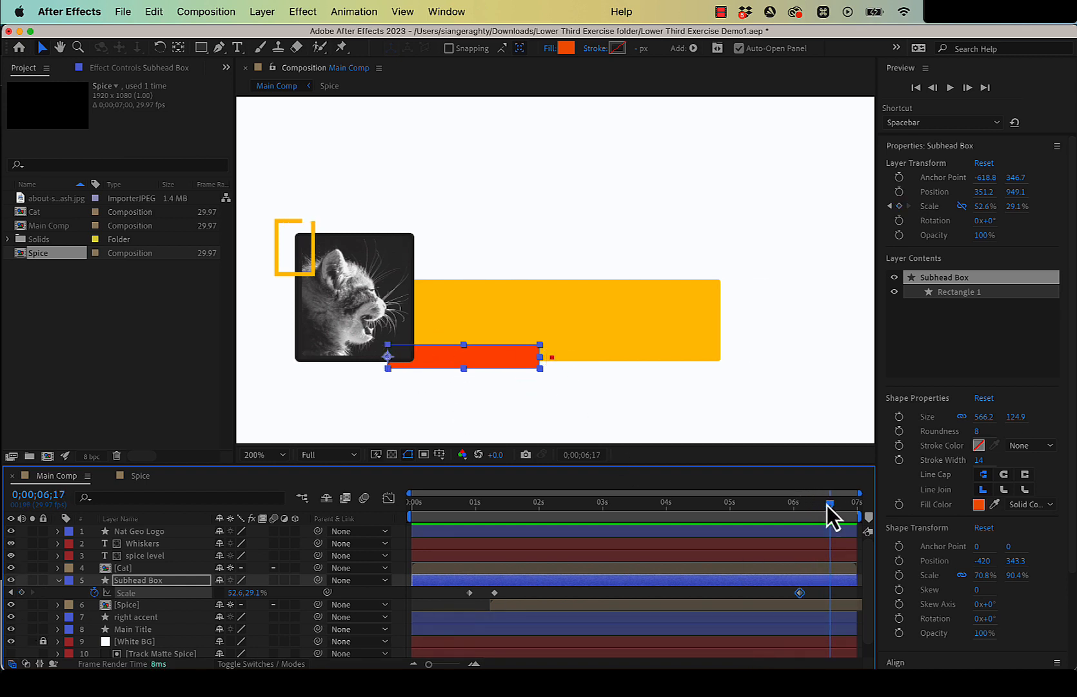
{"action": "left_click", "coordinate": [240, 593]}
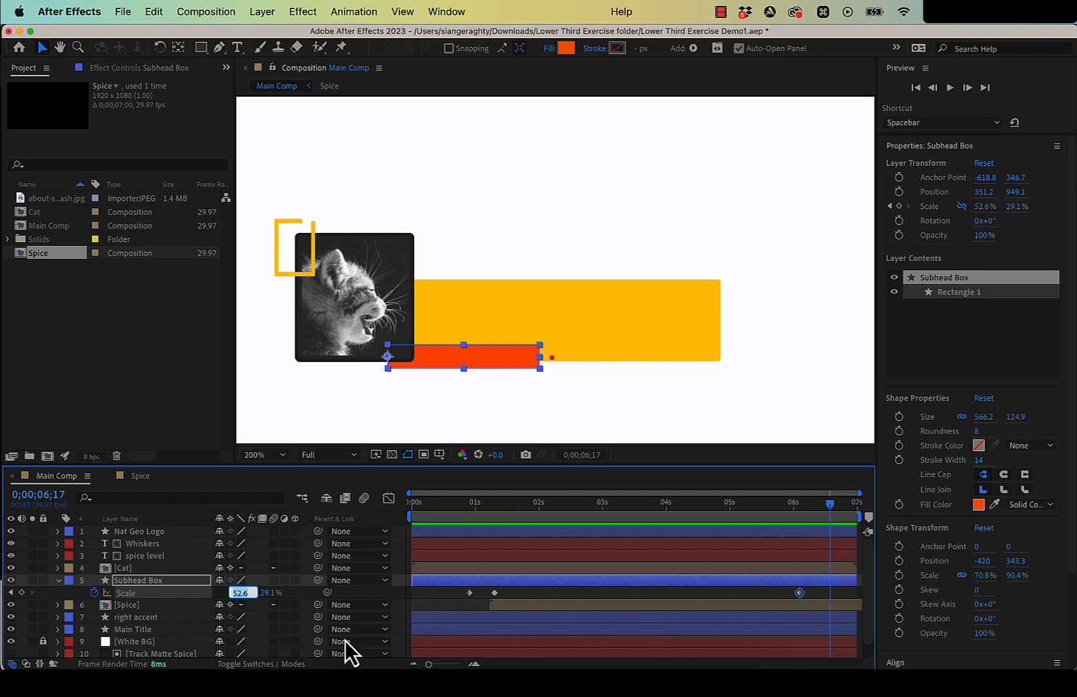
{"action": "type", "text": "0"}
{"action": "key", "text": "Return"}
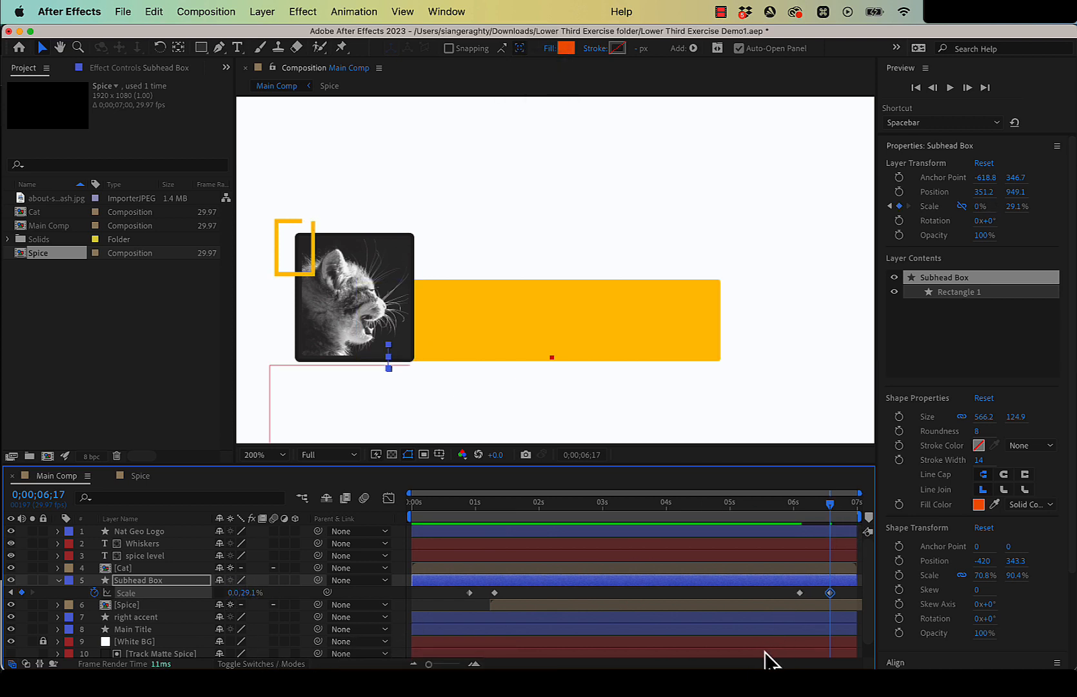
Step: Apply Easy Ease to all four of the Subhead Box's Scale keyframes and collapse the layer's properties
{"action": "key", "text": "shift"}
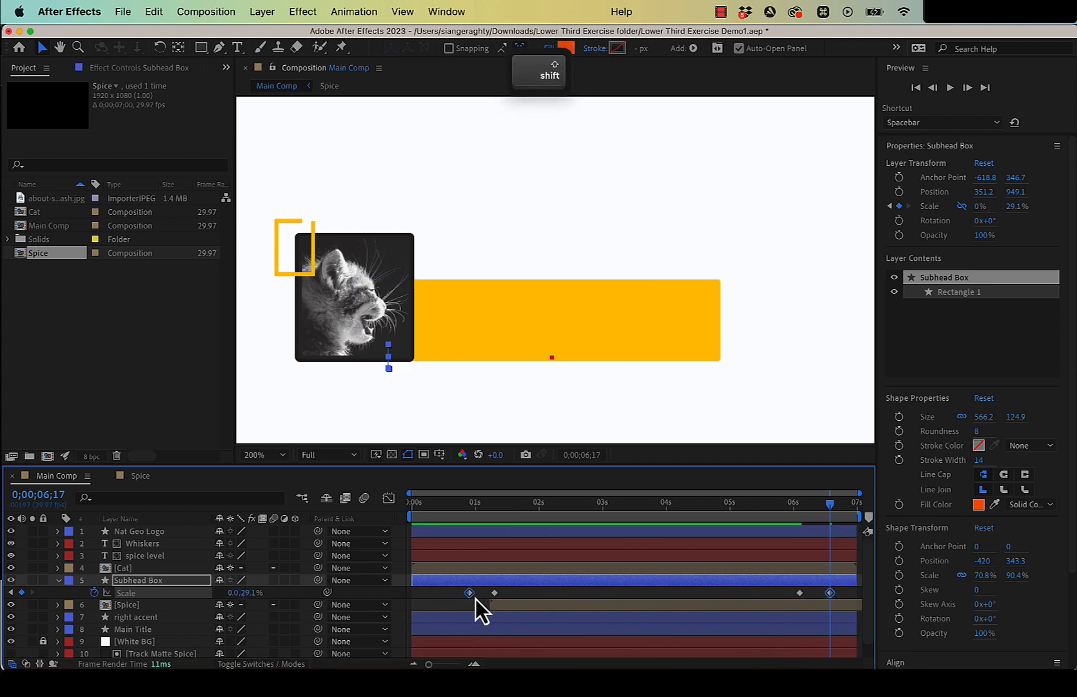
{"action": "right_click", "coordinate": [792, 596]}
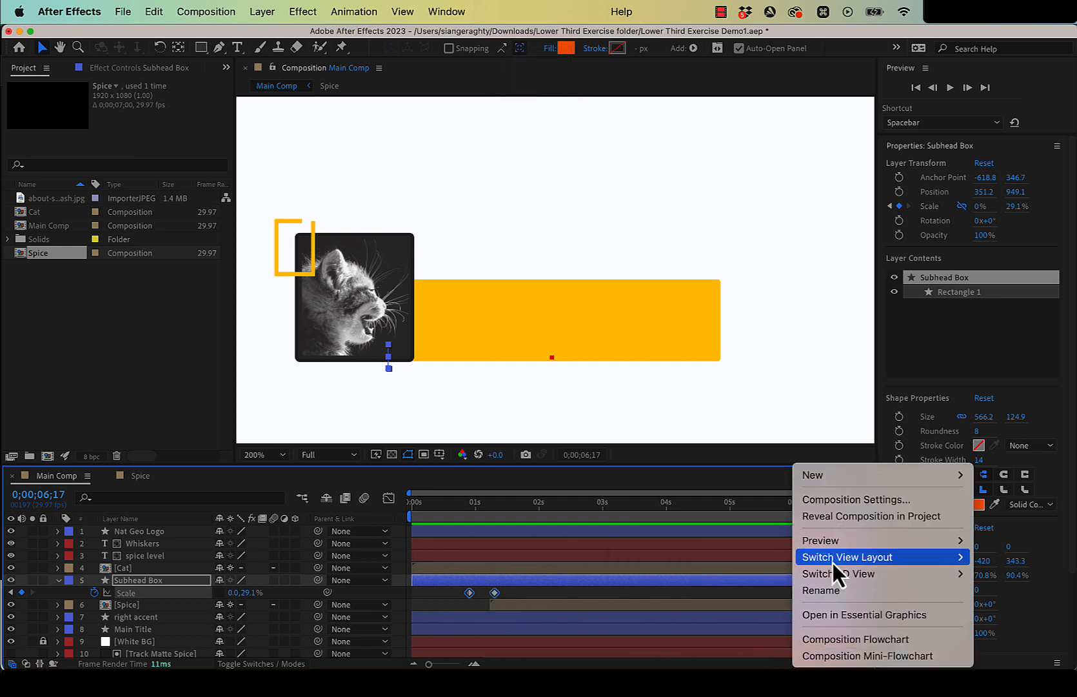
{"action": "right_click", "coordinate": [494, 592]}
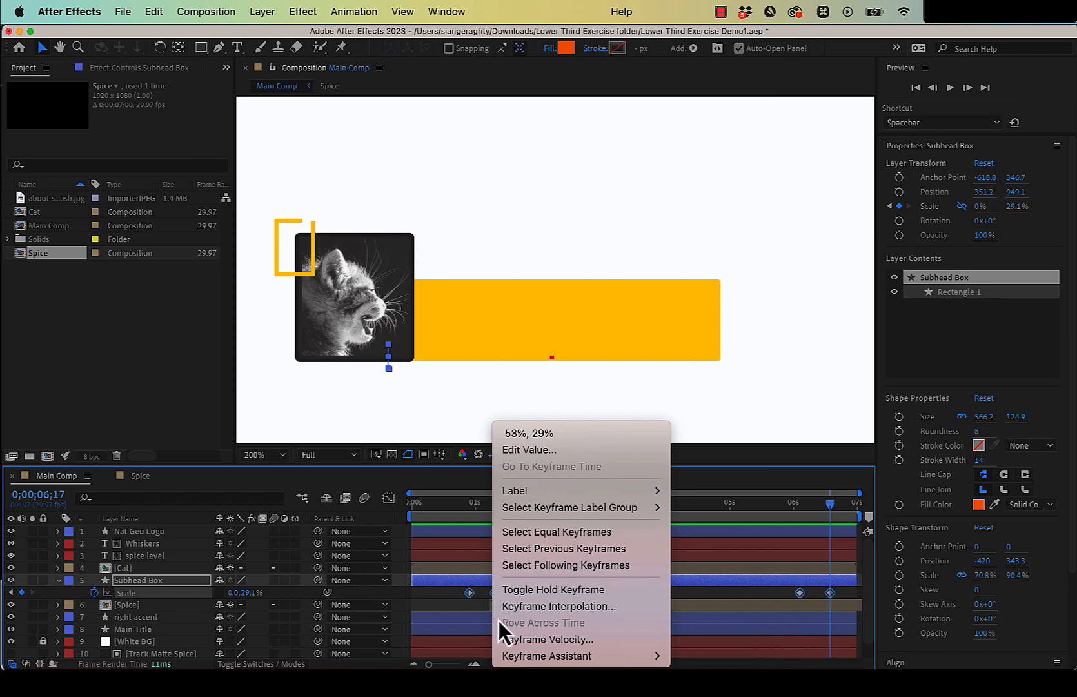
{"action": "mouse_move", "coordinate": [510, 655]}
{"action": "left_click", "coordinate": [810, 571]}
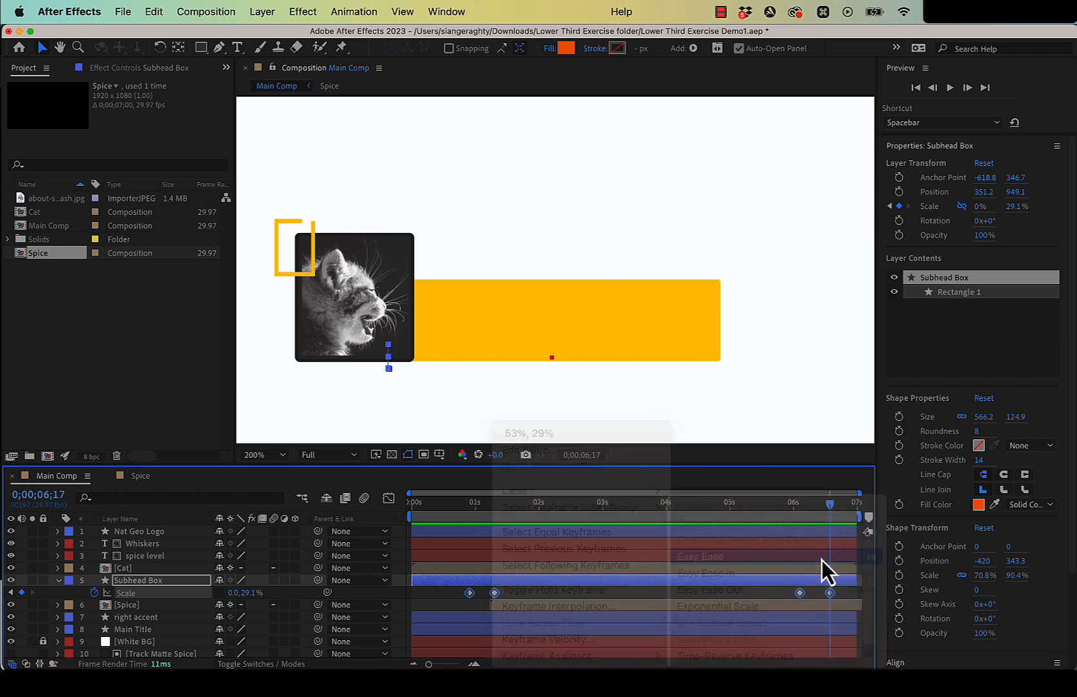
{"action": "mouse_move", "coordinate": [830, 515]}
{"action": "left_mouse_down"}
{"action": "mouse_move", "coordinate": [471, 507]}
{"action": "mouse_move", "coordinate": [839, 511]}
{"action": "left_mouse_up"}
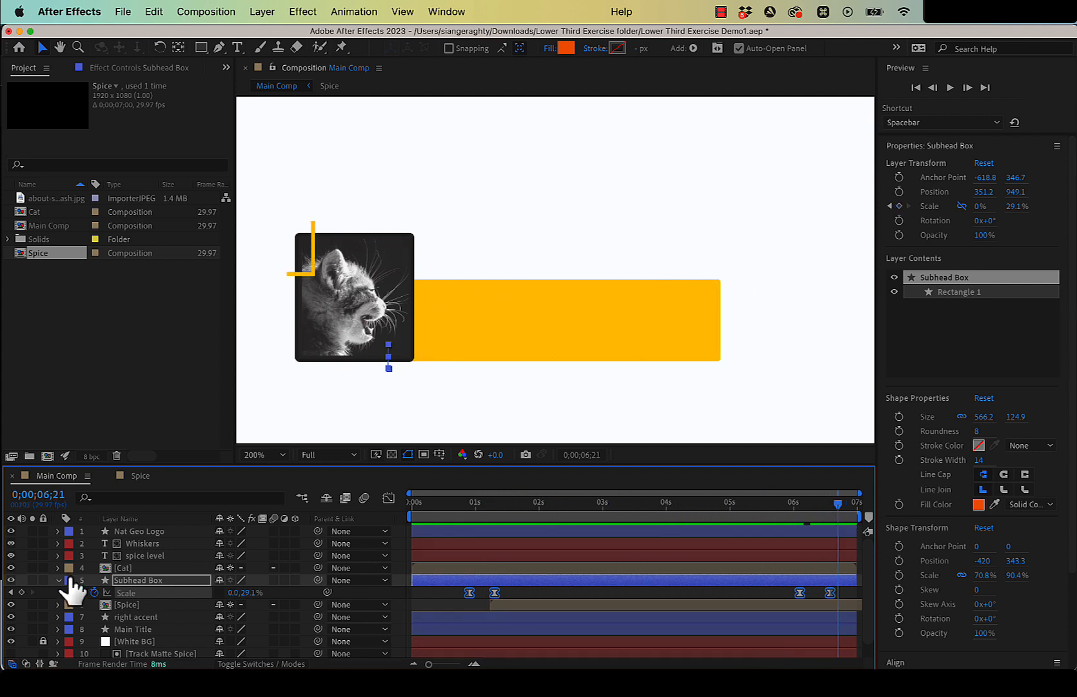
{"action": "key", "text": "u"}
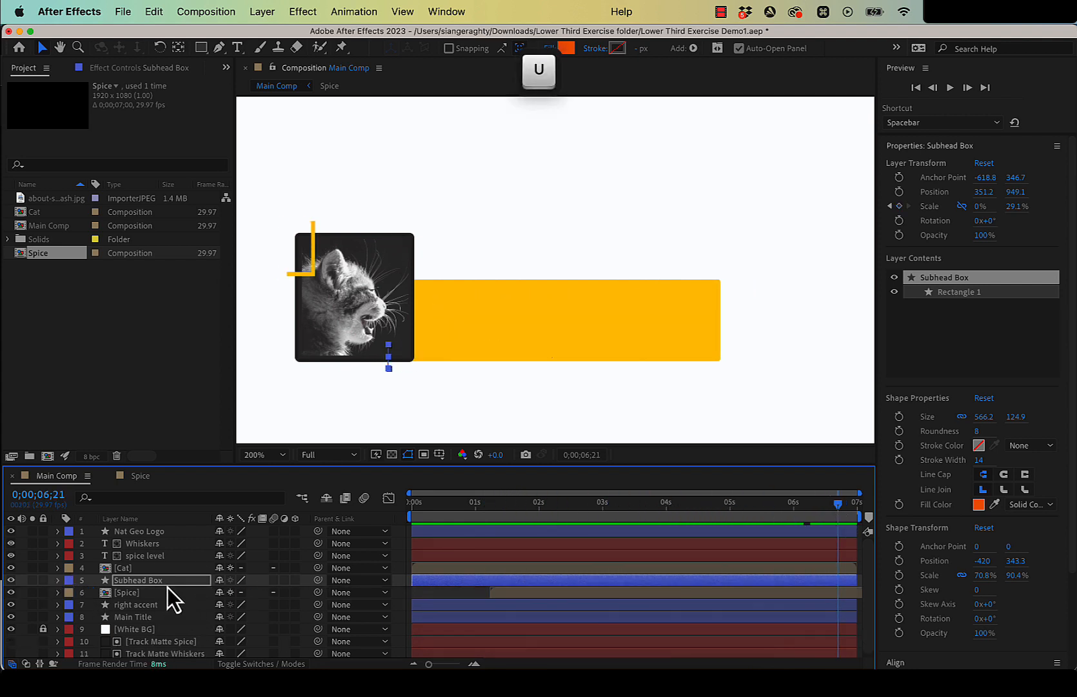
Step: Reveal the yellow Main Title box's Scale keyframes and examine its opening scale value at 0;00;00;18
{"action": "left_click", "coordinate": [167, 583]}
{"action": "left_click_drag", "start_coordinate": [830, 510], "coordinate": [756, 510]}
{"action": "left_click", "coordinate": [684, 338]}
{"action": "left_click", "coordinate": [685, 336]}
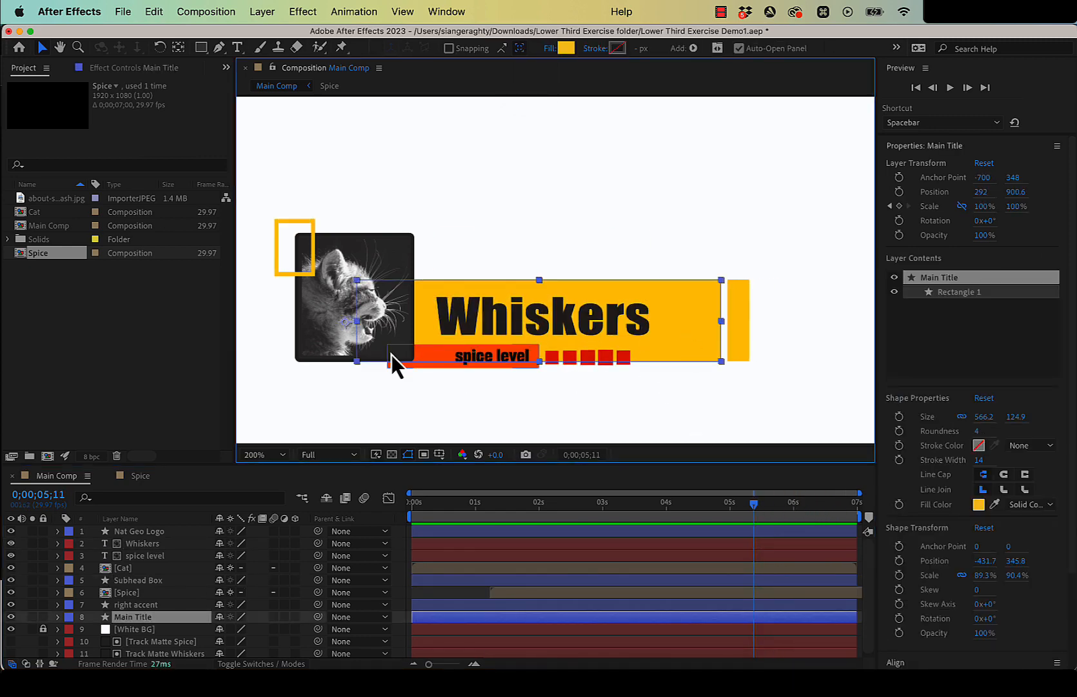
{"action": "key", "text": "u"}
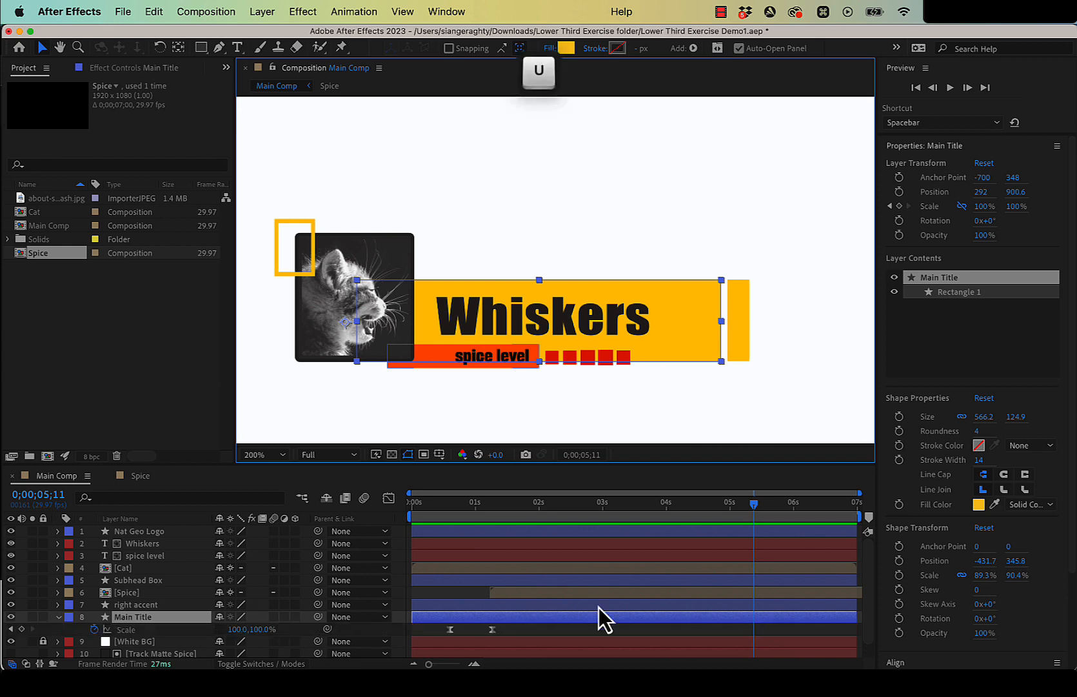
{"action": "left_click_drag", "start_coordinate": [754, 506], "coordinate": [450, 528]}
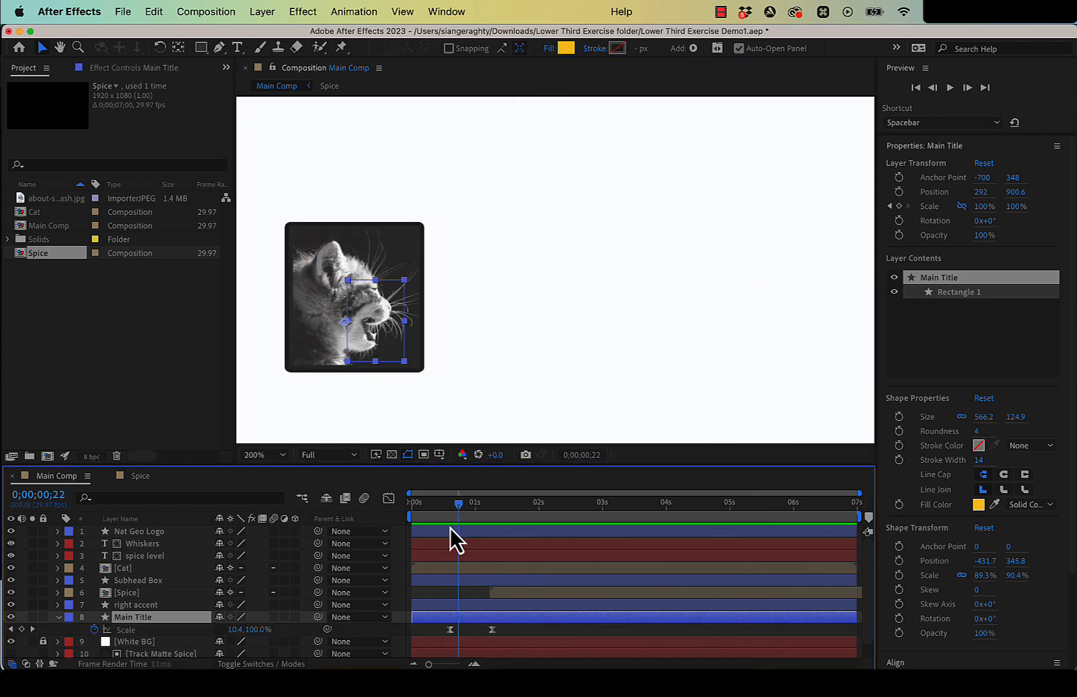
{"action": "left_click", "coordinate": [234, 629]}
{"action": "left_click", "coordinate": [278, 635]}
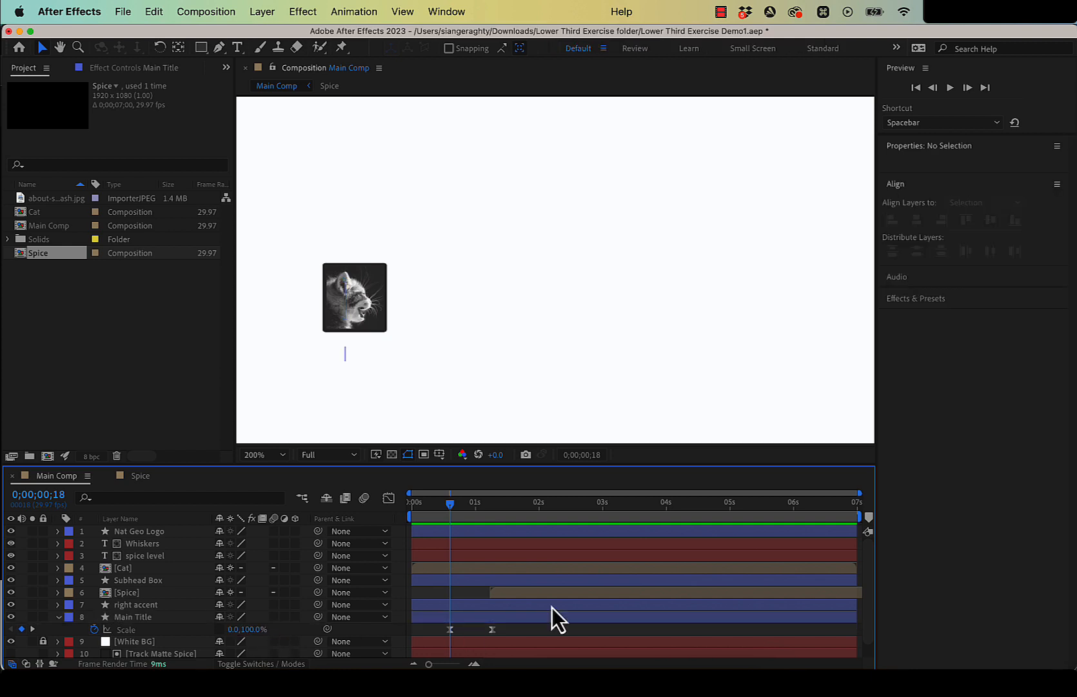
Step: Scale out the Main Title box horizontally, holding its current Scale at 0;00;06;02 and reaching 0% width at 0;00;06;12
{"action": "left_click_drag", "start_coordinate": [444, 507], "coordinate": [634, 526]}
{"action": "left_click_drag", "start_coordinate": [731, 525], "coordinate": [797, 522]}
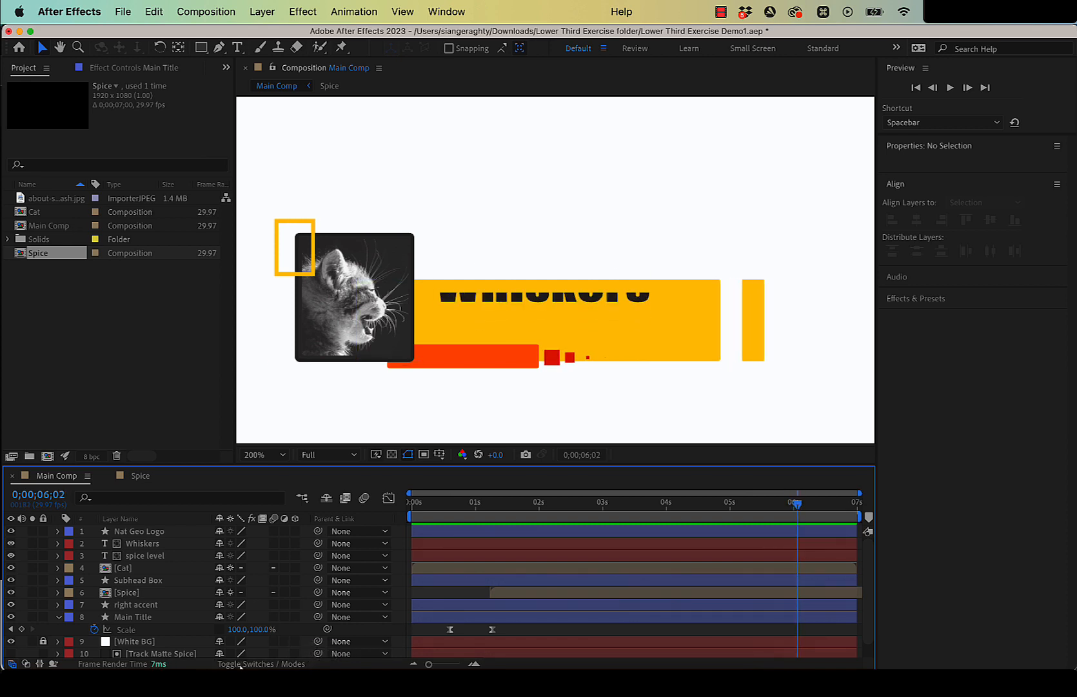
{"action": "left_click", "coordinate": [23, 629]}
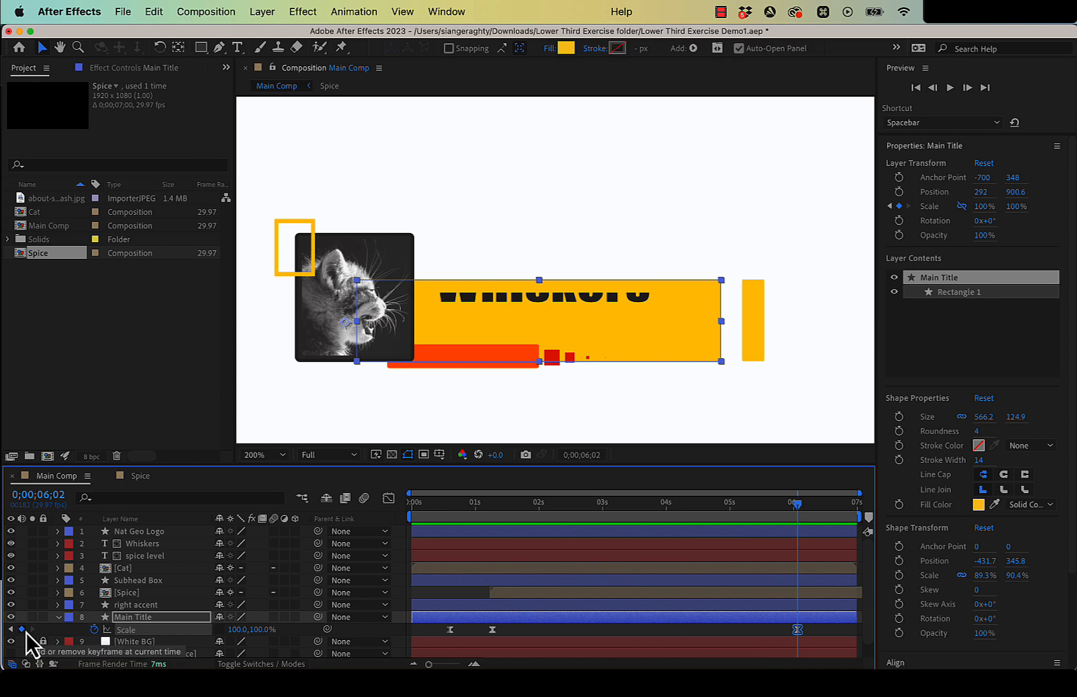
{"action": "left_click_drag", "start_coordinate": [799, 509], "coordinate": [826, 521]}
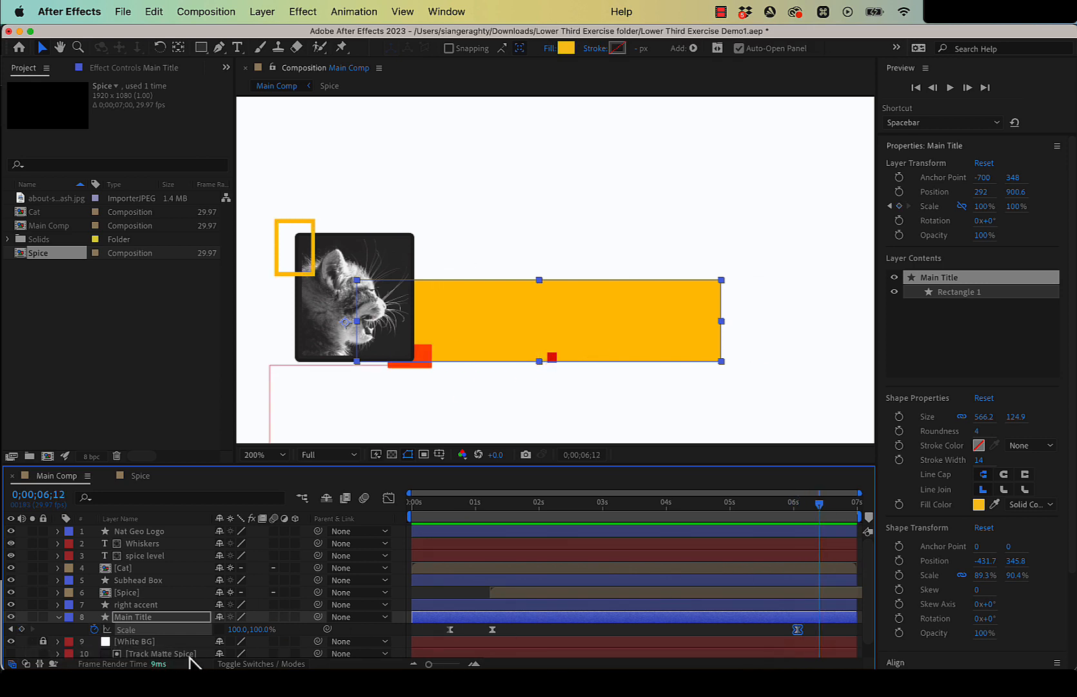
{"action": "left_click", "coordinate": [238, 629]}
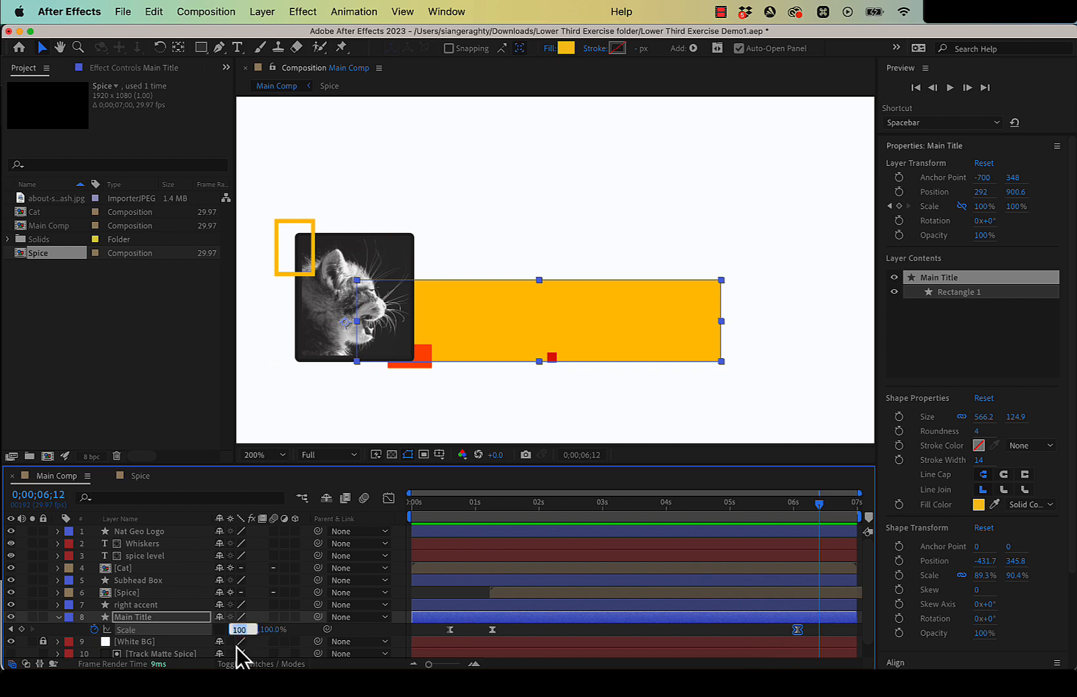
{"action": "type", "text": "0"}
{"action": "key", "text": "Return"}
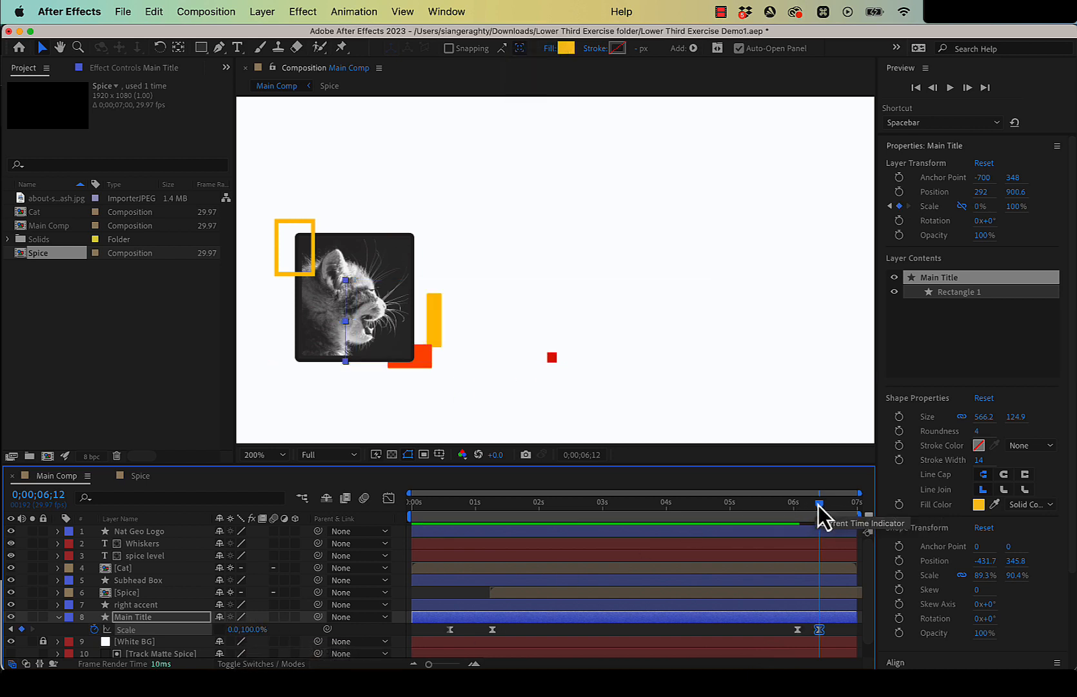
Step: Delay the start keyframe of the right accent's scale-out by one frame to 0;00;06;12 and check the closing motion
{"action": "mouse_move", "coordinate": [819, 506]}
{"action": "left_mouse_down"}
{"action": "mouse_move", "coordinate": [781, 505]}
{"action": "mouse_move", "coordinate": [806, 504]}
{"action": "left_mouse_up"}
{"action": "left_click", "coordinate": [725, 347]}
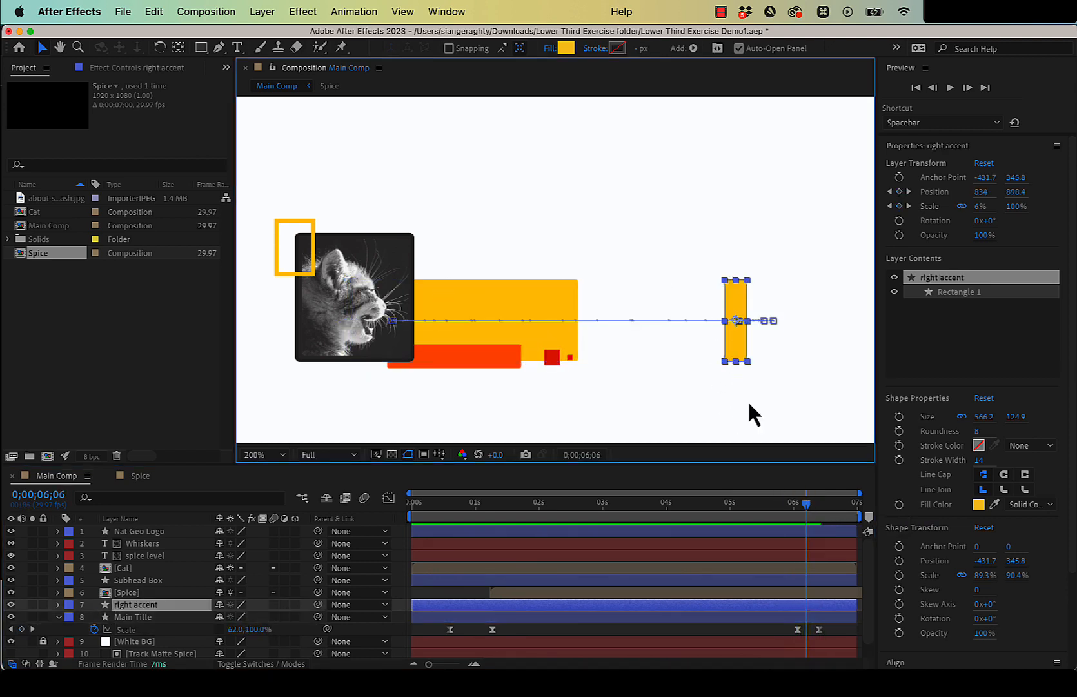
{"action": "left_click", "coordinate": [806, 505]}
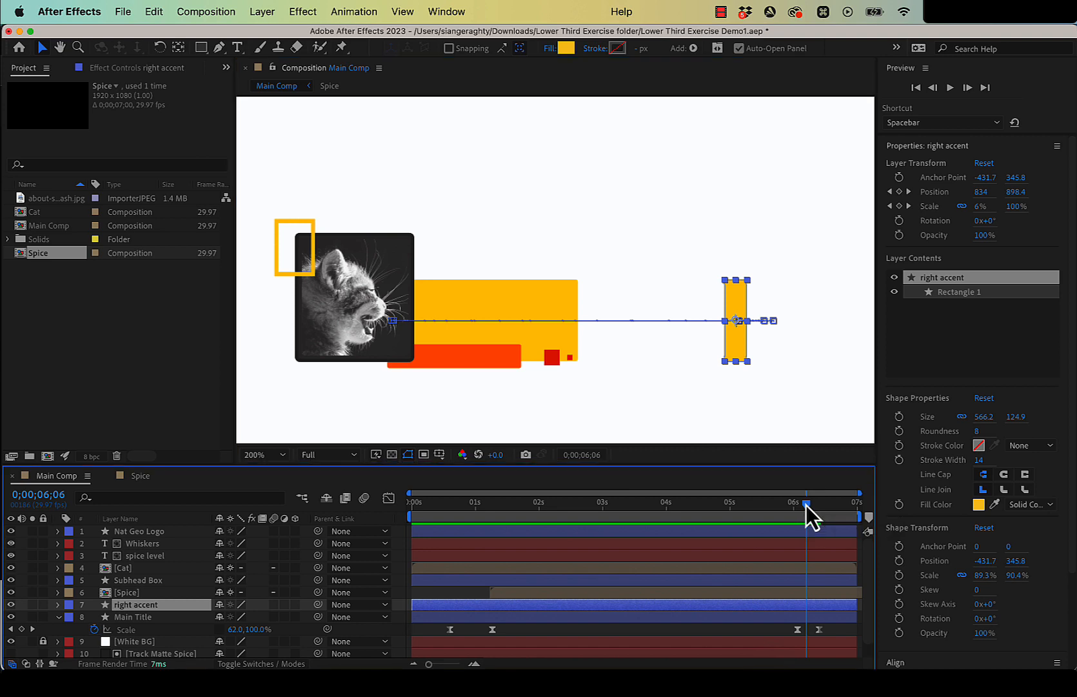
{"action": "key", "text": "u"}
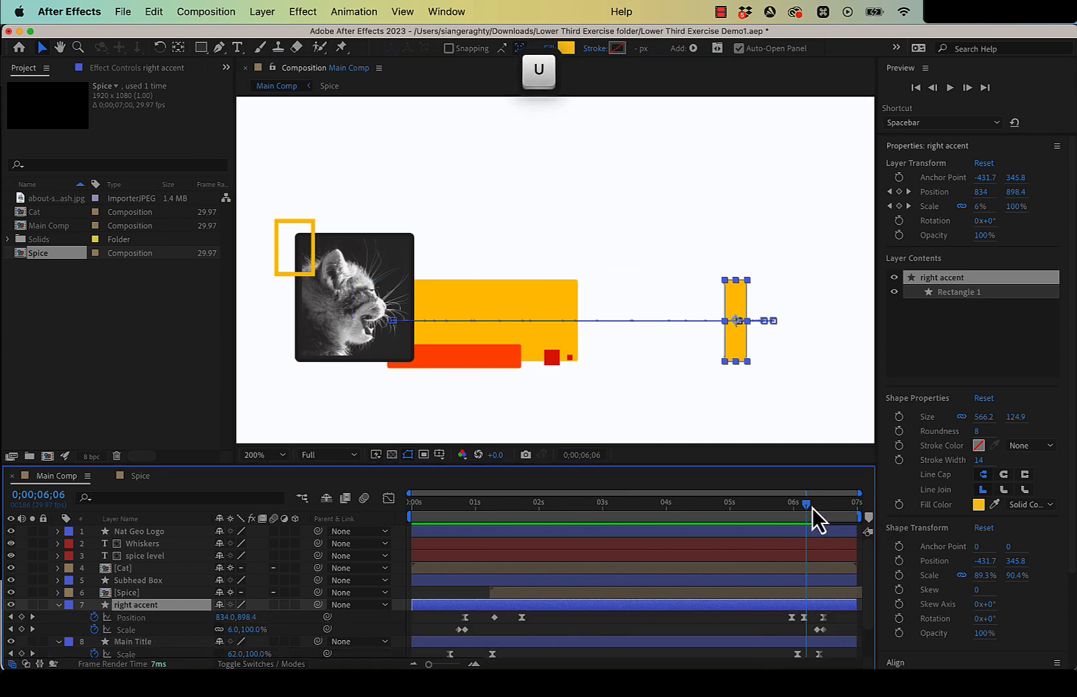
{"action": "left_click_drag", "start_coordinate": [813, 507], "coordinate": [816, 507]}
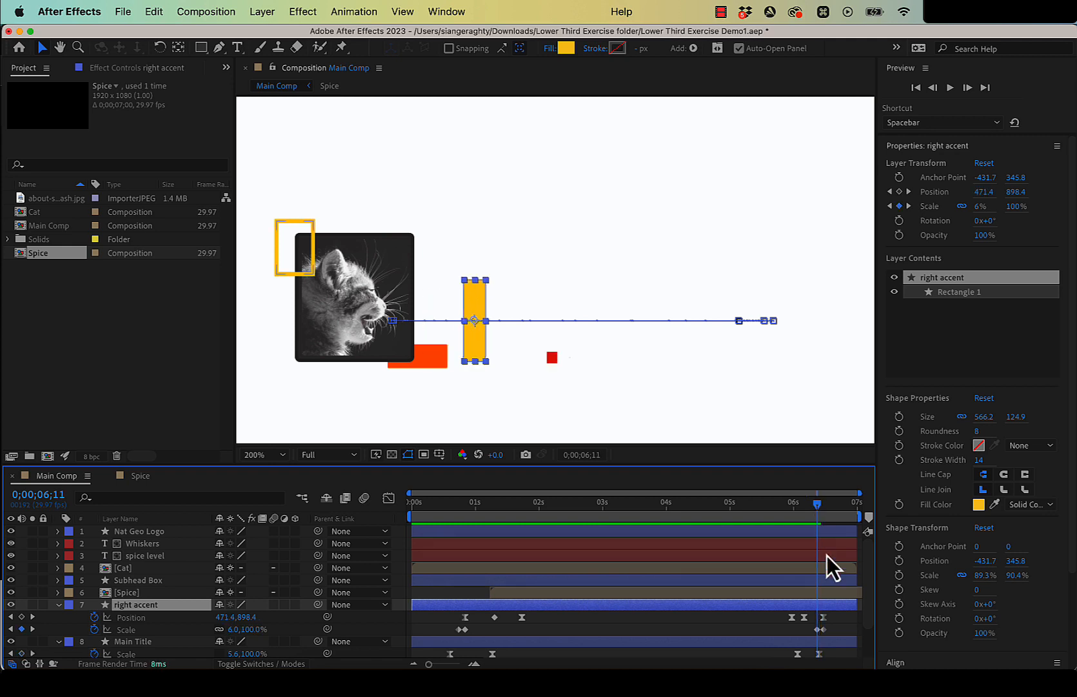
{"action": "left_click", "coordinate": [819, 628]}
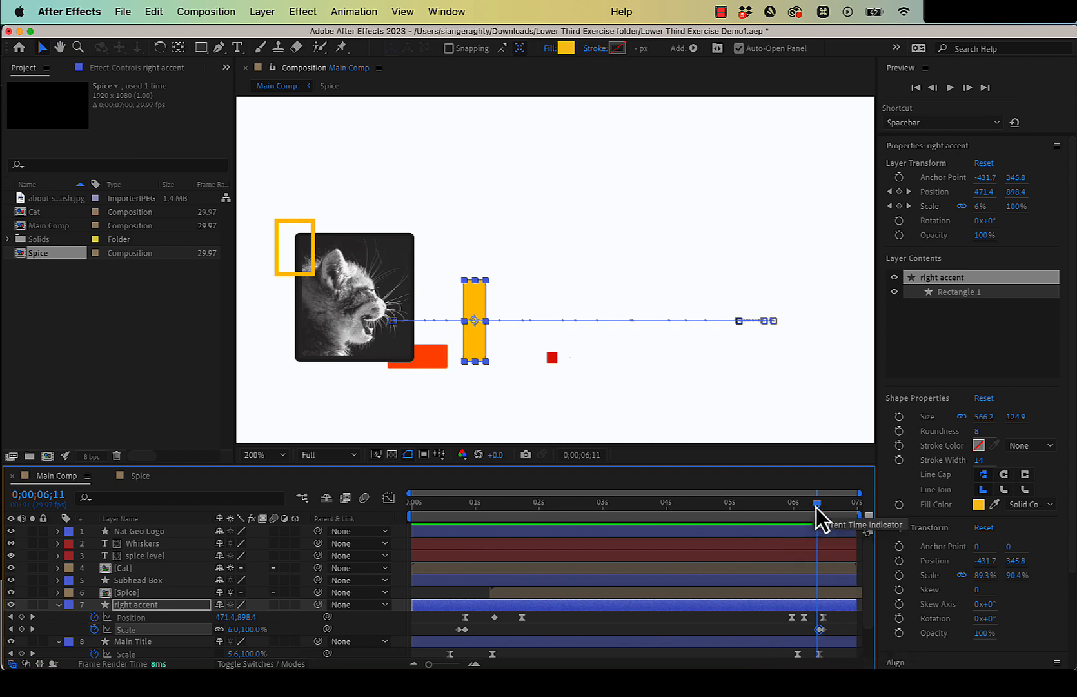
{"action": "left_click_drag", "start_coordinate": [817, 507], "coordinate": [822, 507]}
{"action": "left_click", "coordinate": [618, 548]}
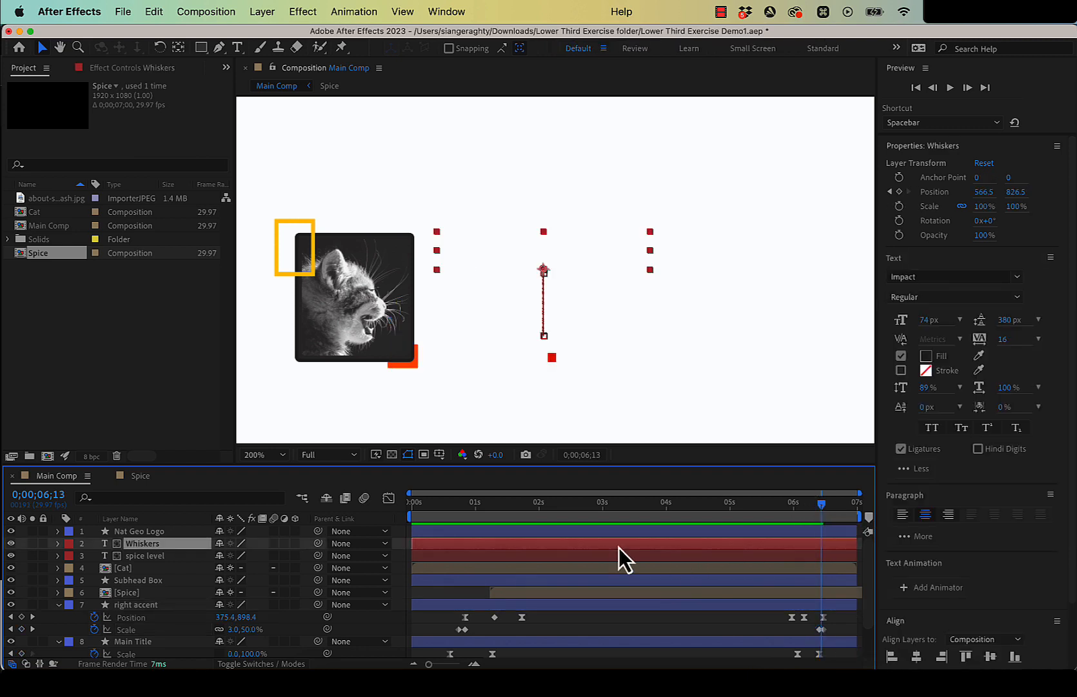
{"action": "left_click_drag", "start_coordinate": [619, 548], "coordinate": [634, 484]}
Step: Reveal the Cat layer's Scale keyframes and examine its opening scale value at the last one, at 0;00;01;05
{"action": "left_click_drag", "start_coordinate": [822, 505], "coordinate": [396, 545]}
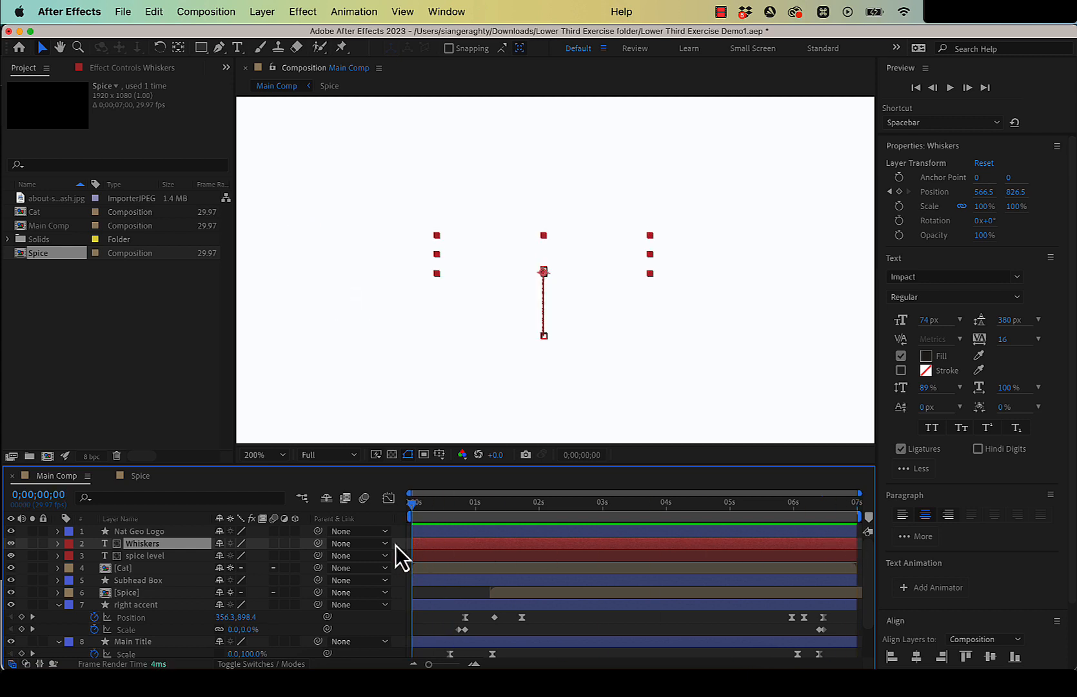
{"action": "left_click", "coordinate": [182, 568]}
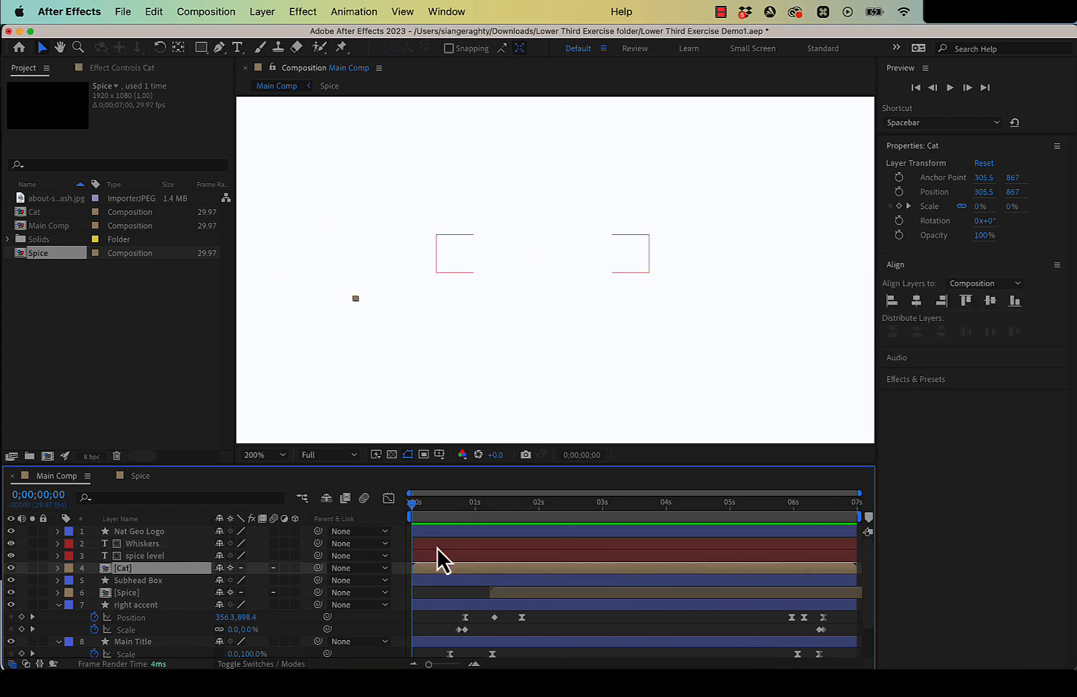
{"action": "key", "text": "u"}
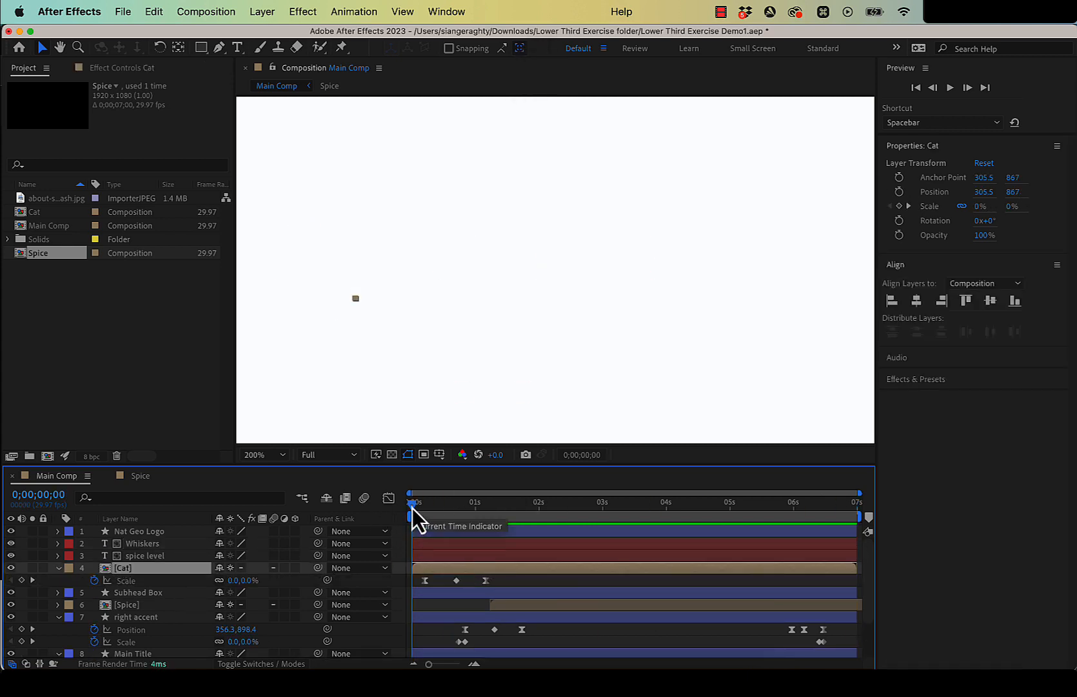
{"action": "left_click_drag", "start_coordinate": [412, 503], "coordinate": [488, 508]}
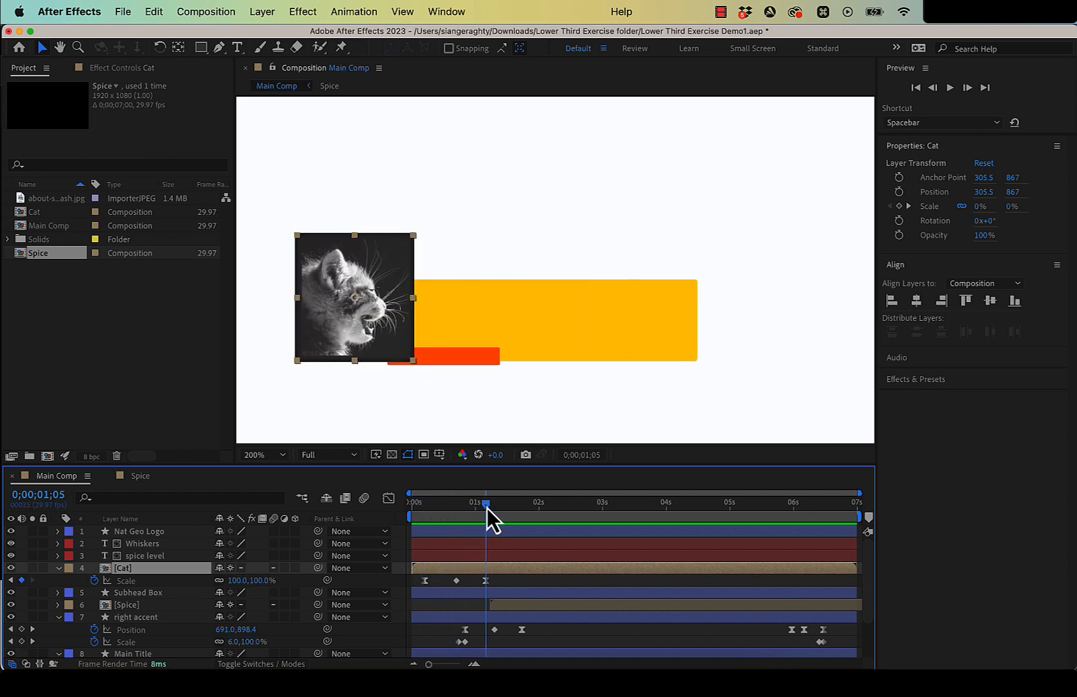
{"action": "left_click", "coordinate": [485, 581]}
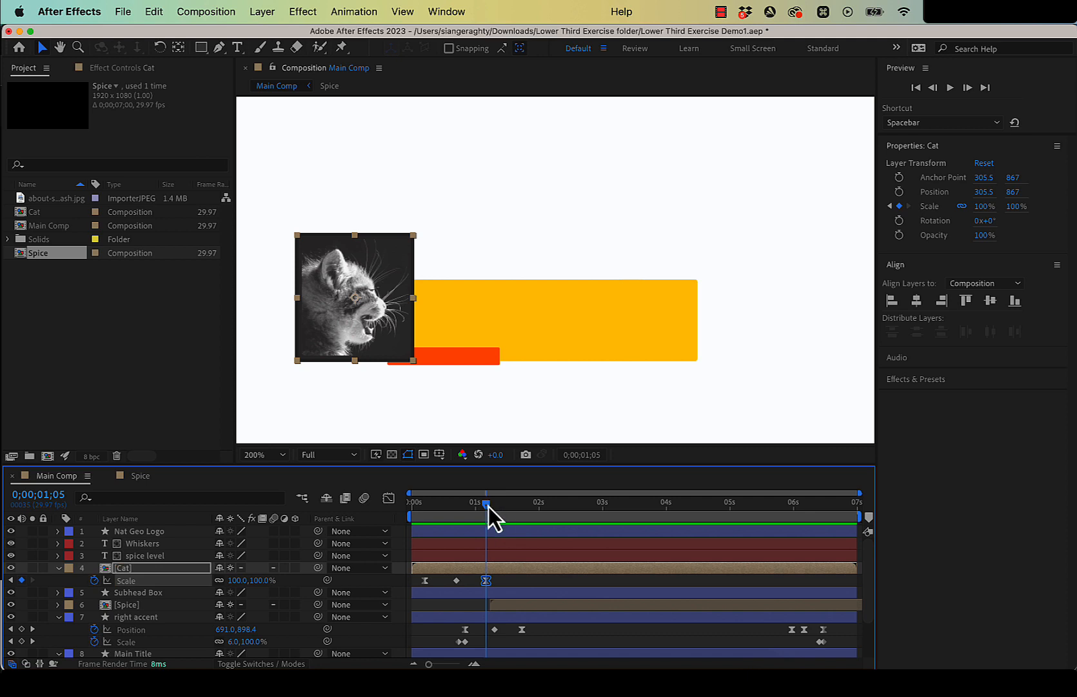
Step: Begin the cat's scale-out by keyframing its current Scale at 0;00;06;04 and enlarging it to 129% at 0;00;06;10
{"action": "left_click_drag", "start_coordinate": [488, 507], "coordinate": [805, 557]}
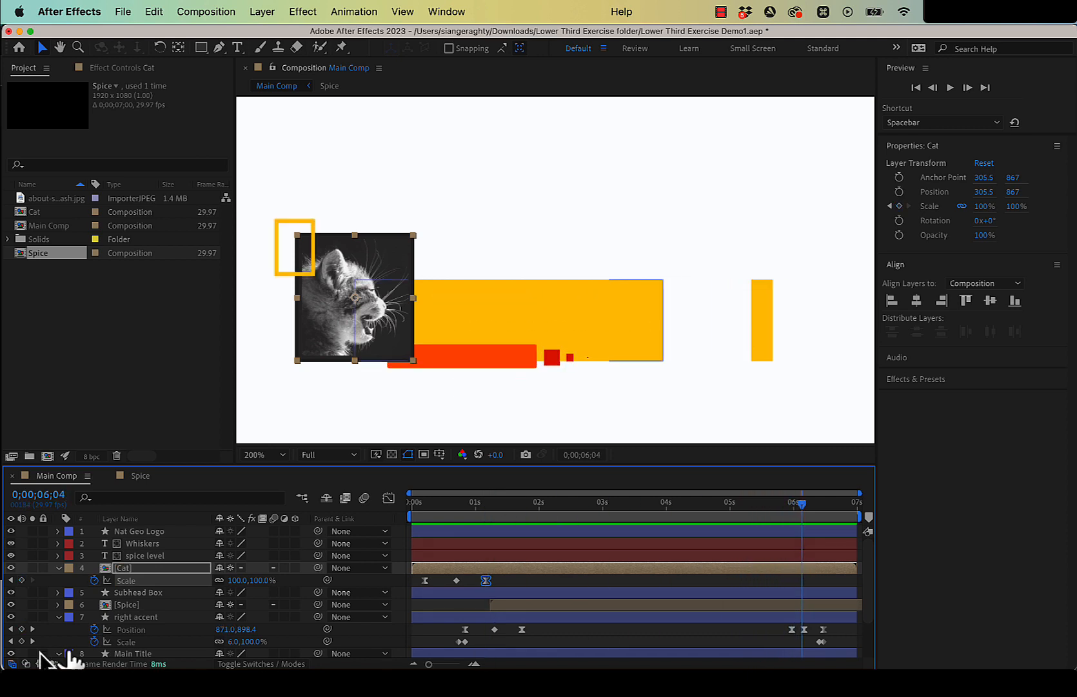
{"action": "left_click", "coordinate": [21, 580]}
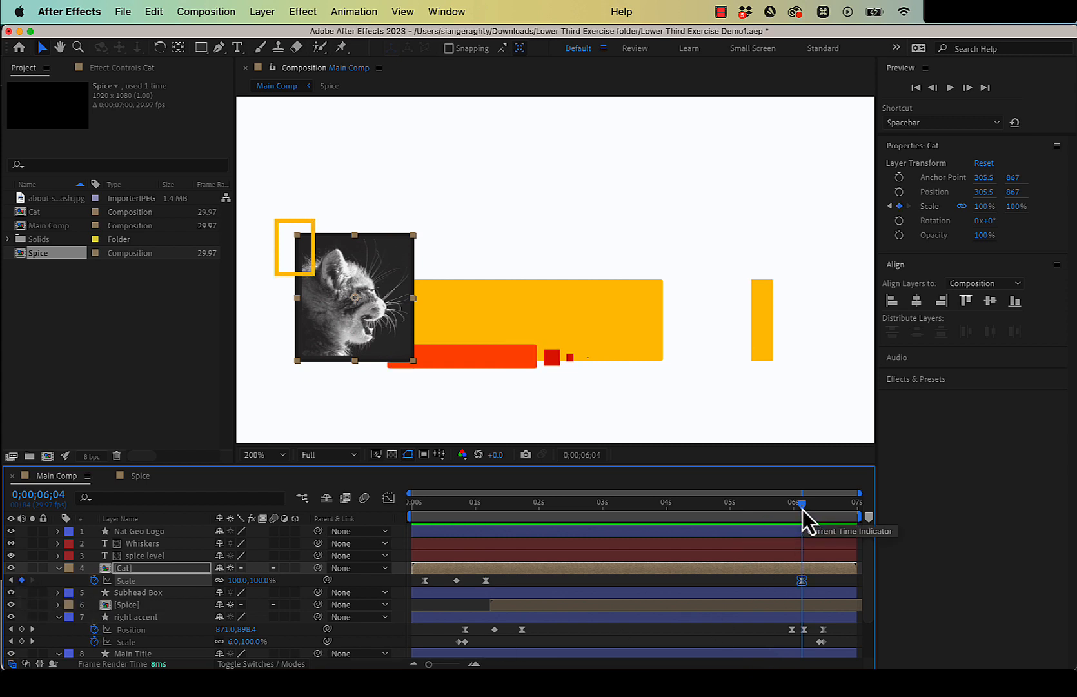
{"action": "left_click_drag", "start_coordinate": [804, 515], "coordinate": [816, 516]}
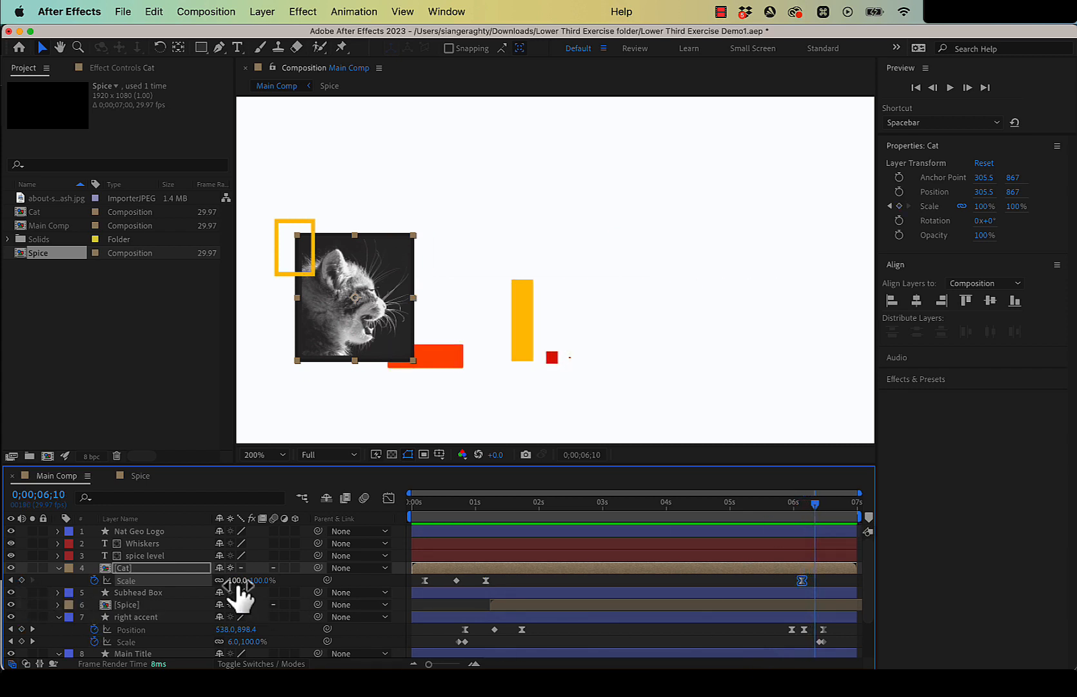
{"action": "left_click_drag", "start_coordinate": [237, 579], "coordinate": [253, 580]}
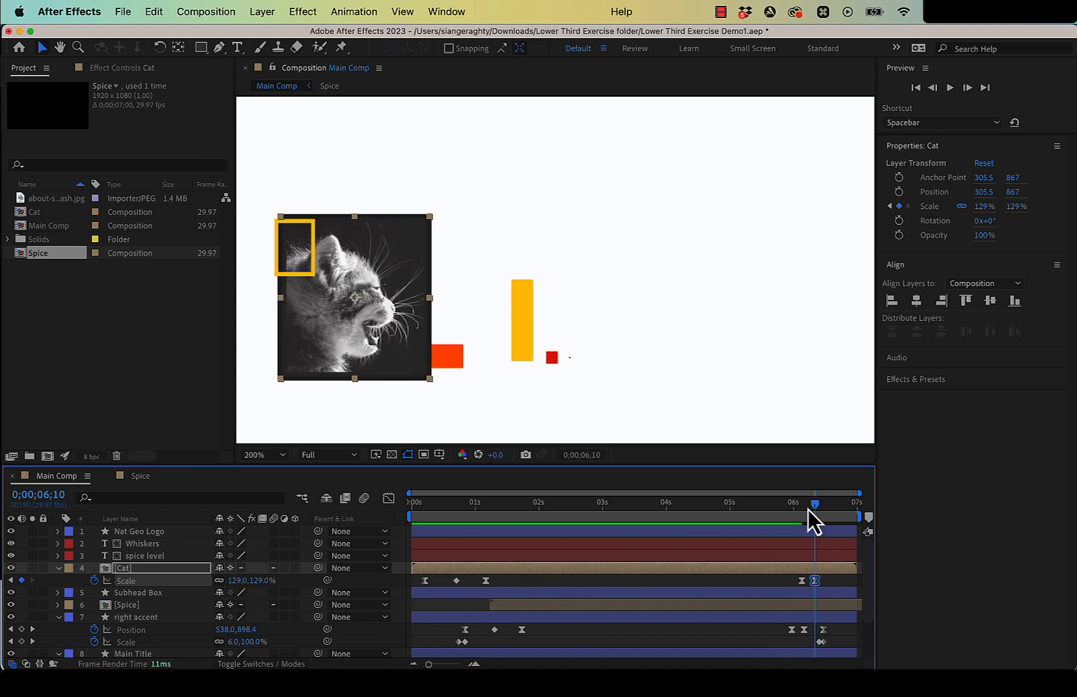
Step: Finish the cat's scale-out by setting its Scale to 0% at 0;00;06;27
{"action": "left_click_drag", "start_coordinate": [810, 517], "coordinate": [852, 516]}
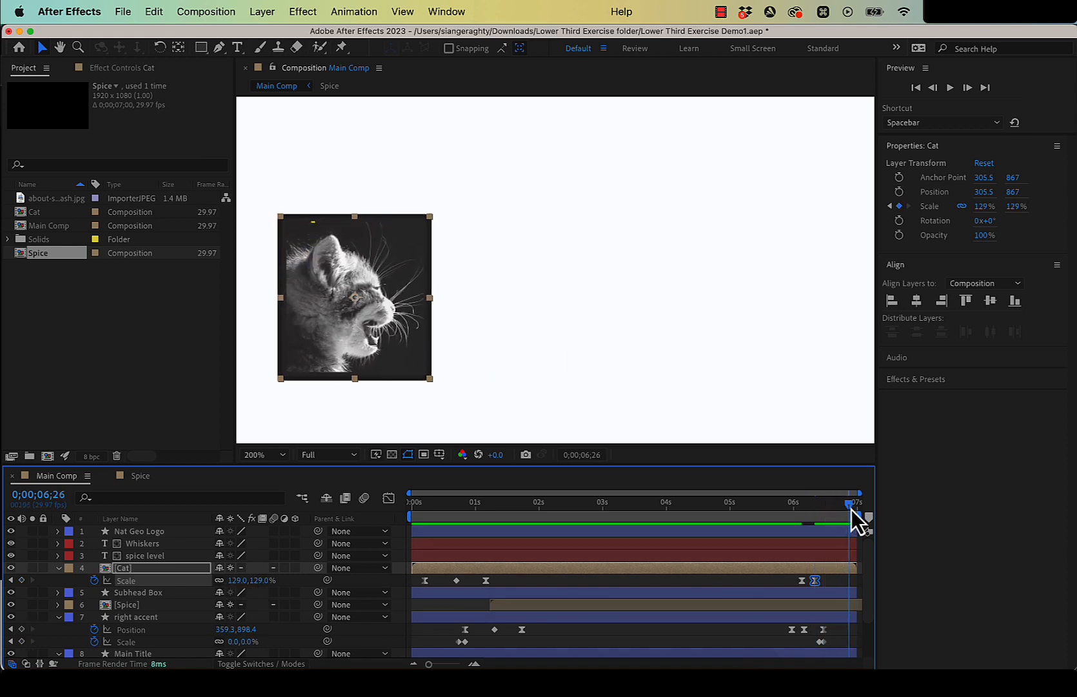
{"action": "left_click", "coordinate": [238, 581]}
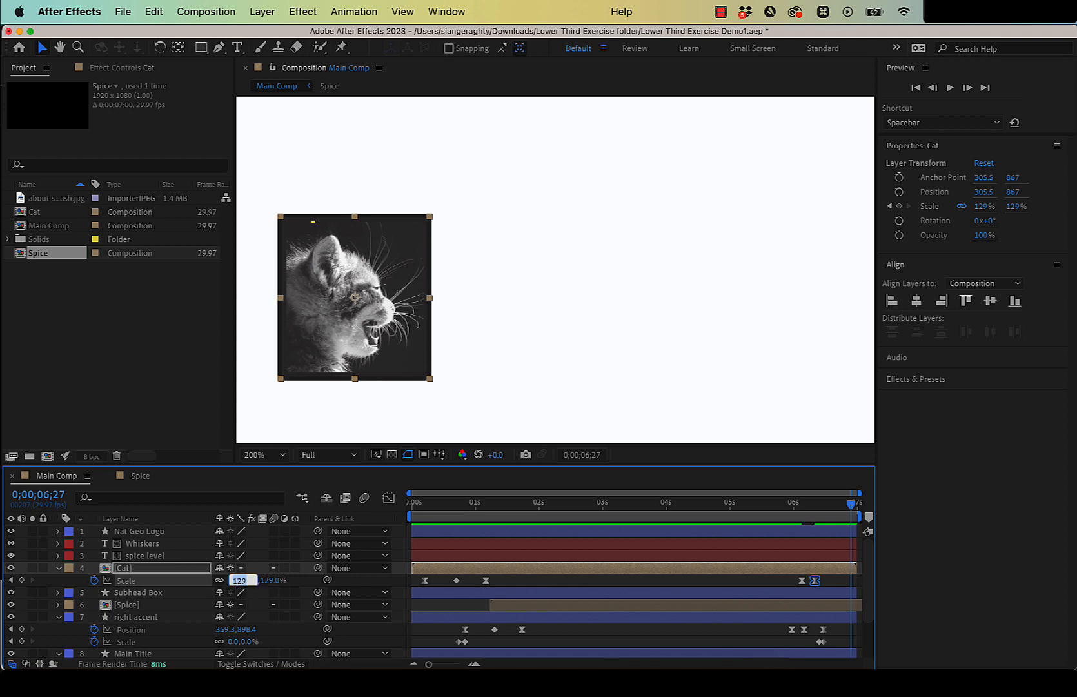
{"action": "type", "text": "0"}
{"action": "key", "text": "Return"}
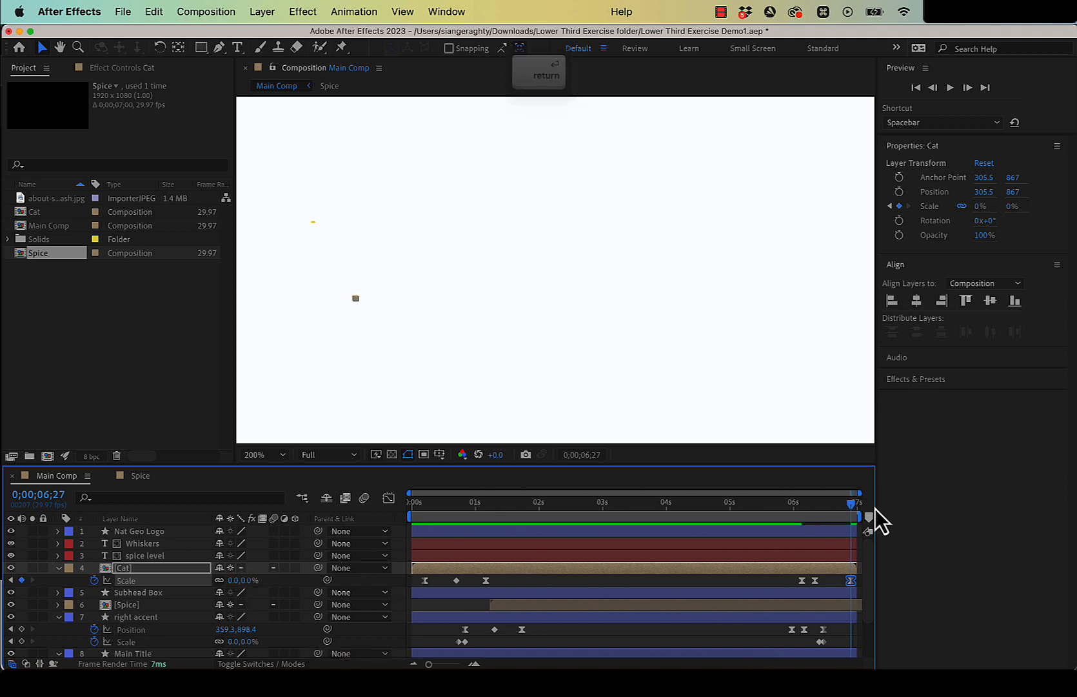
Step: Play the whole lower-third animation from the start to check the opening and closing motion
{"action": "left_click_drag", "start_coordinate": [855, 516], "coordinate": [411, 515]}
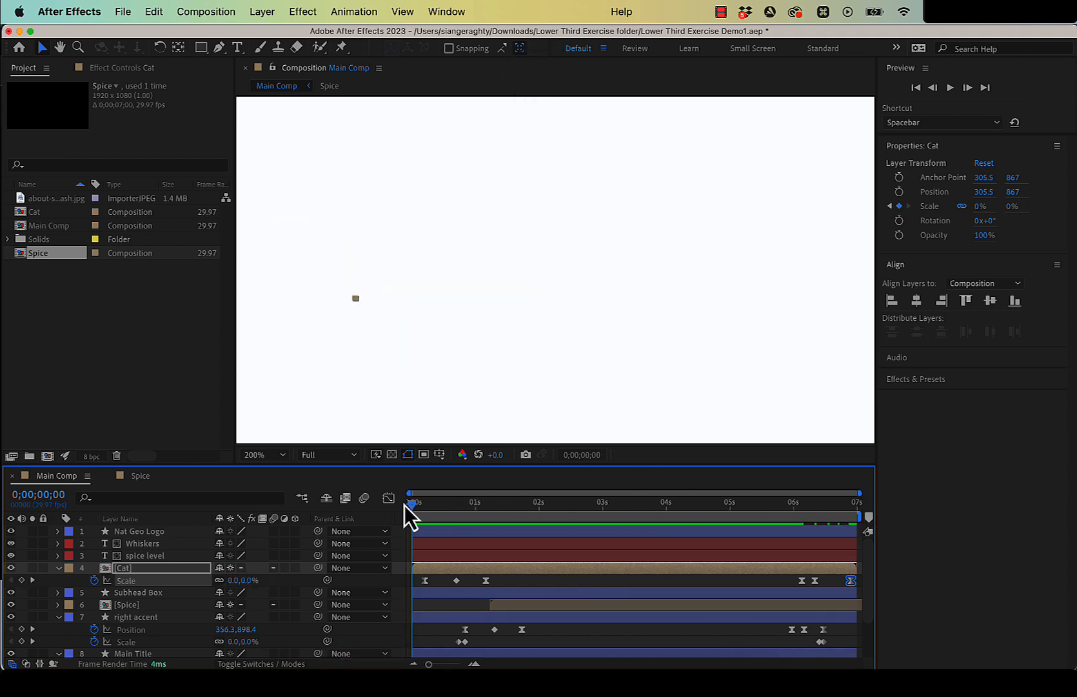
{"action": "left_click", "coordinate": [311, 386]}
{"action": "key", "text": "space"}
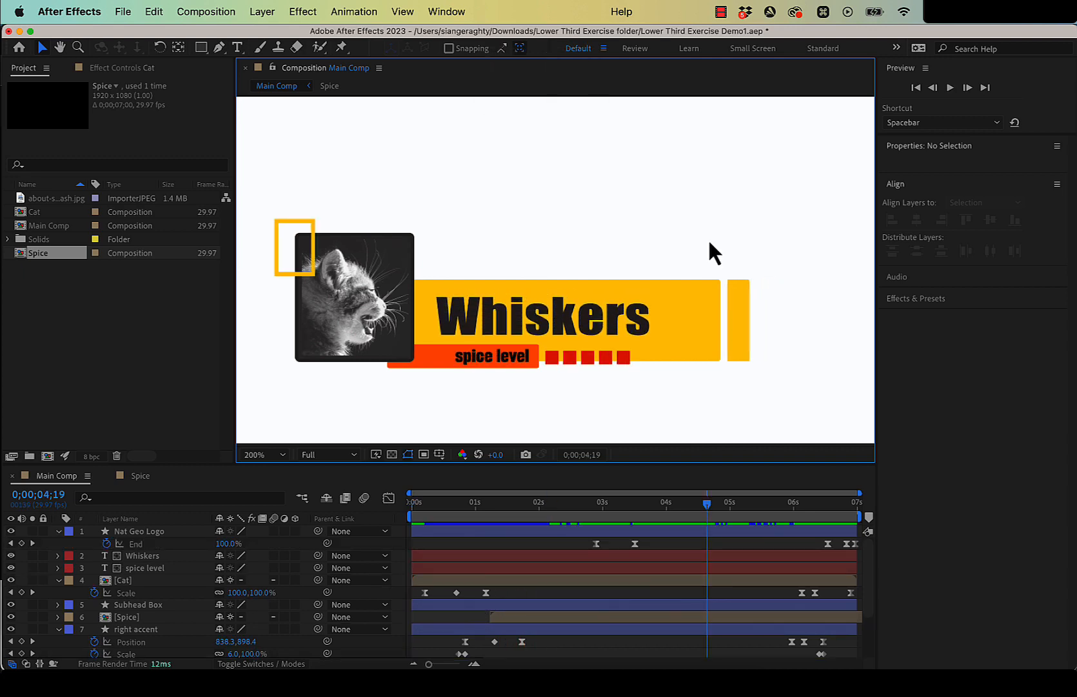
Step: Send Main Comp to the Adobe Media Encoder queue for export
{"action": "left_click", "coordinate": [120, 12]}
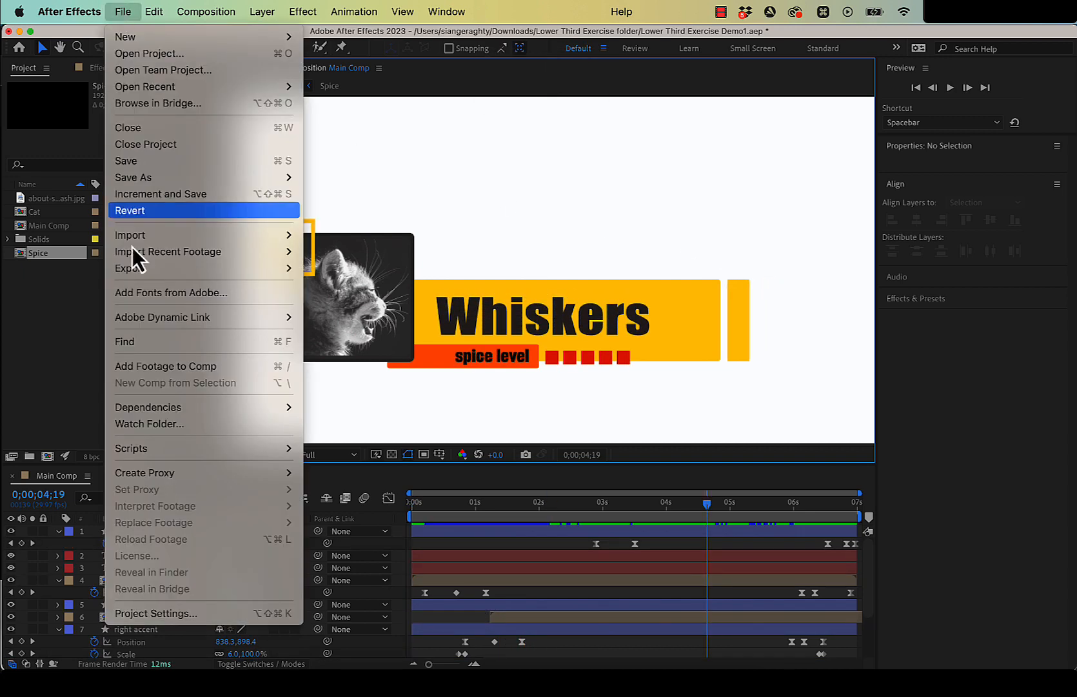
{"action": "mouse_move", "coordinate": [178, 273]}
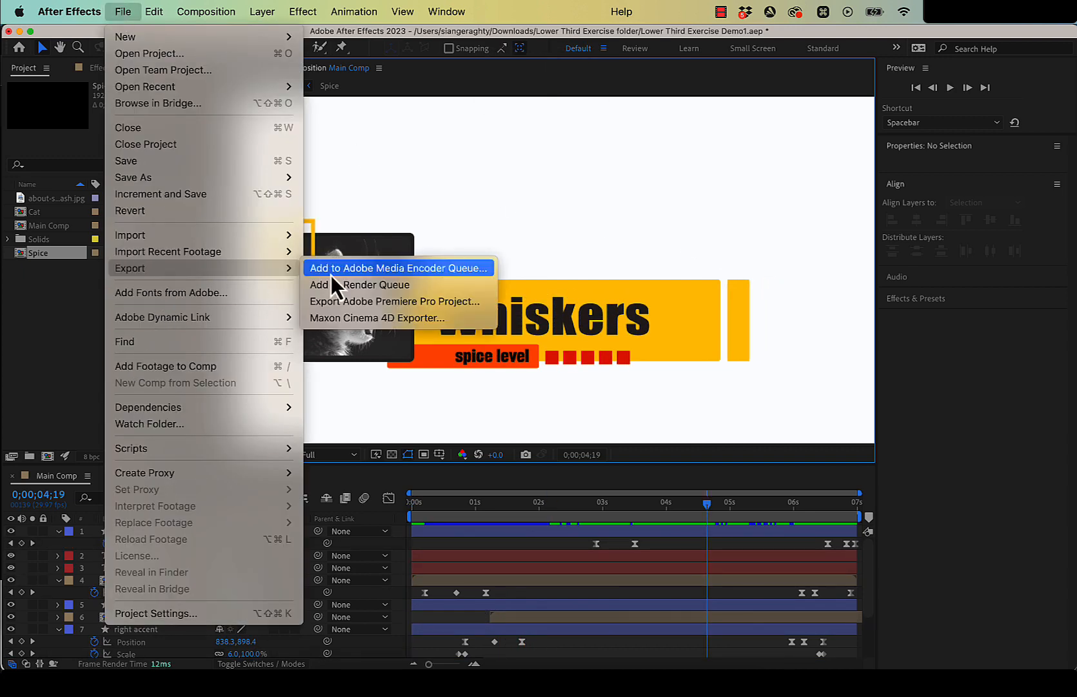
{"action": "left_click", "coordinate": [364, 271]}
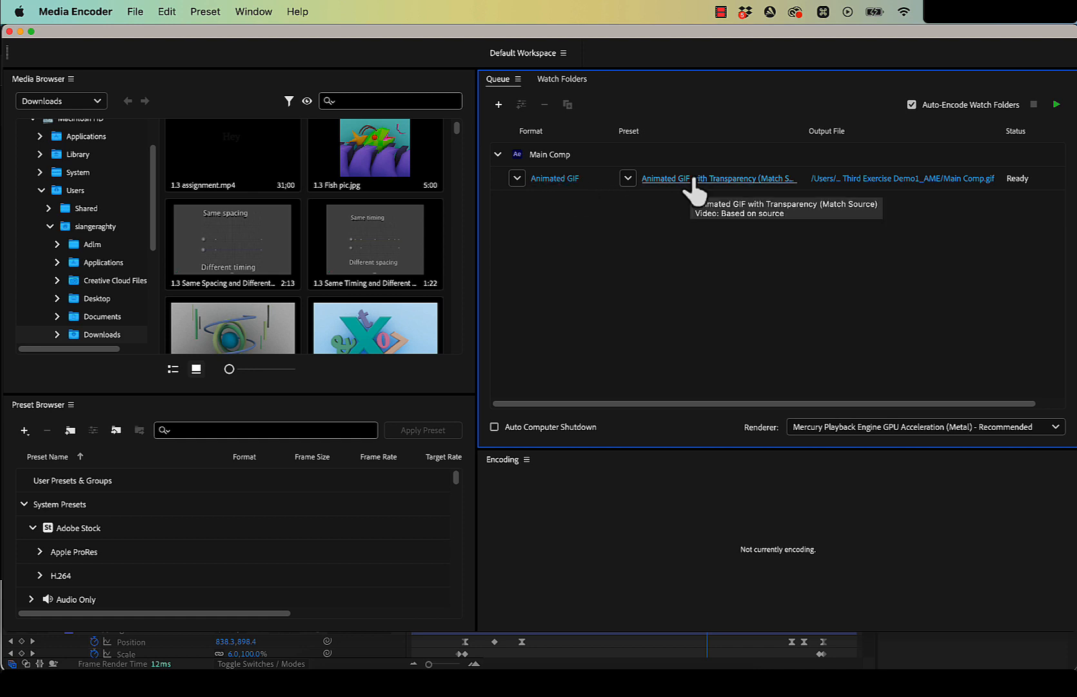
Step: Examine the format and preset choices in the queued Animated GIF's export settings, leaving them without changes
{"action": "left_click", "coordinate": [572, 181]}
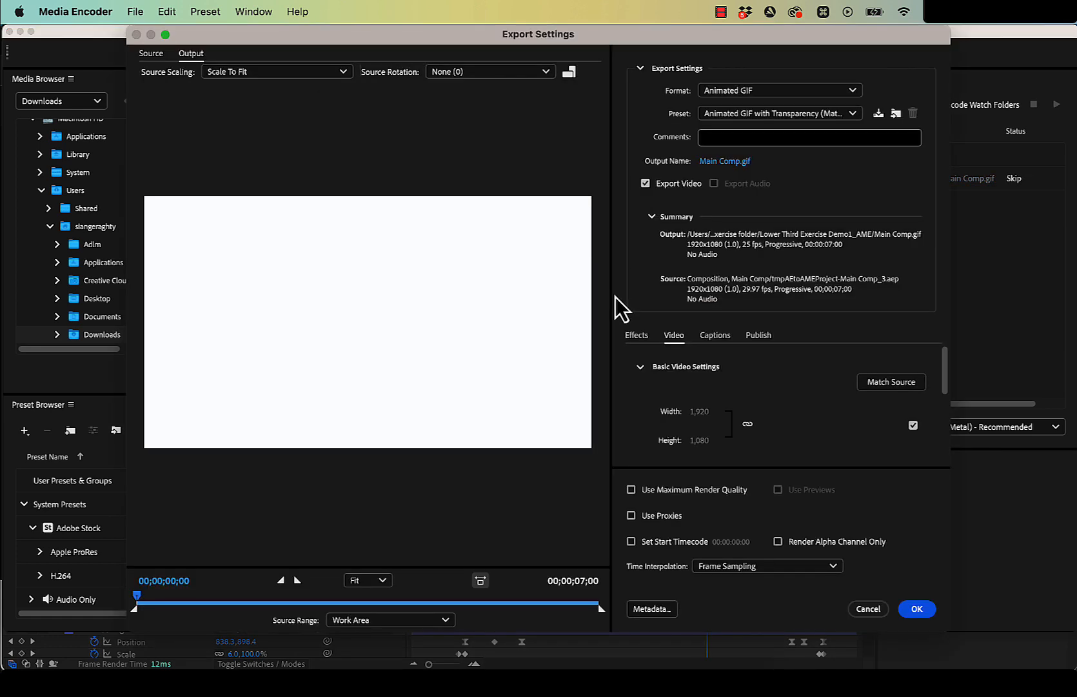
{"action": "left_click", "coordinate": [852, 91]}
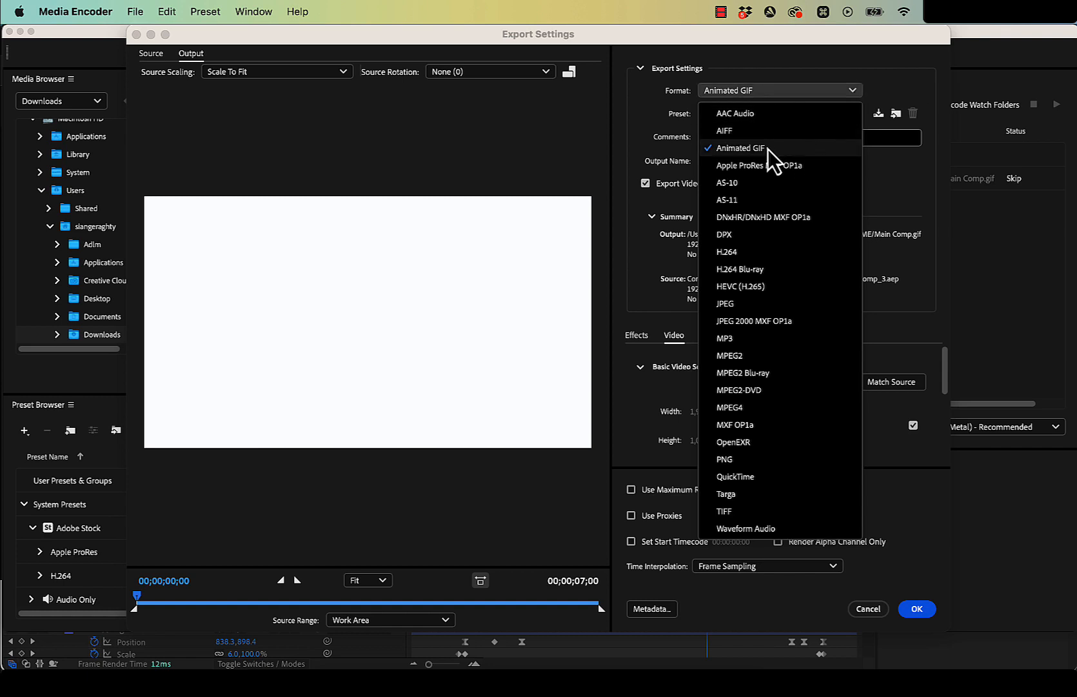
{"action": "left_click", "coordinate": [642, 93]}
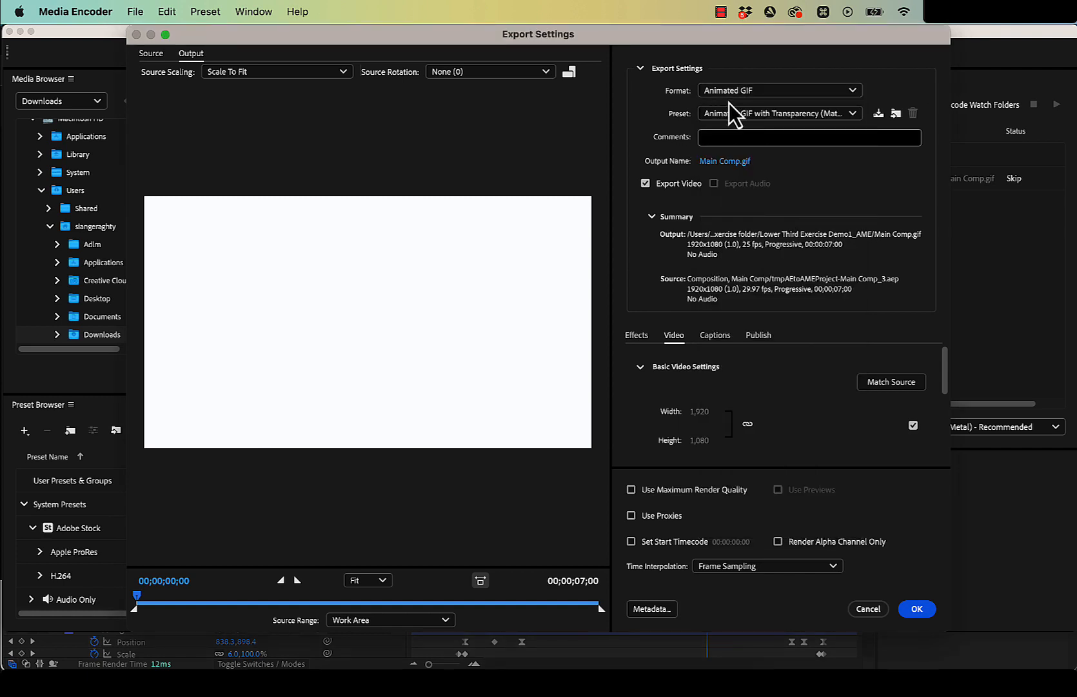
{"action": "left_click", "coordinate": [746, 114]}
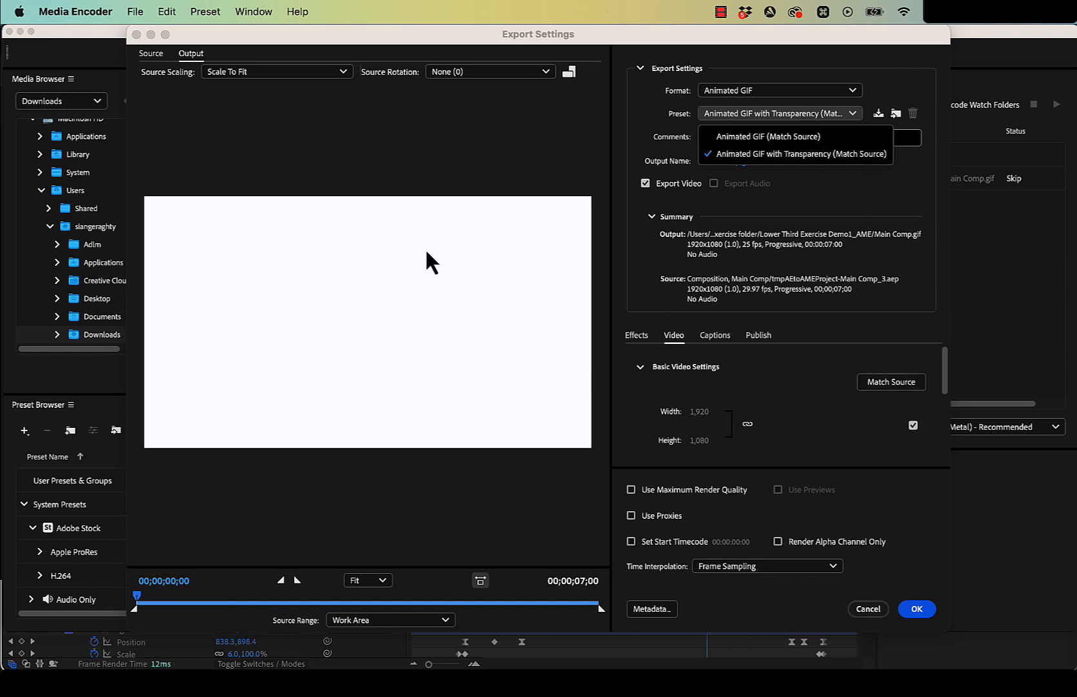
{"action": "left_click", "coordinate": [873, 612]}
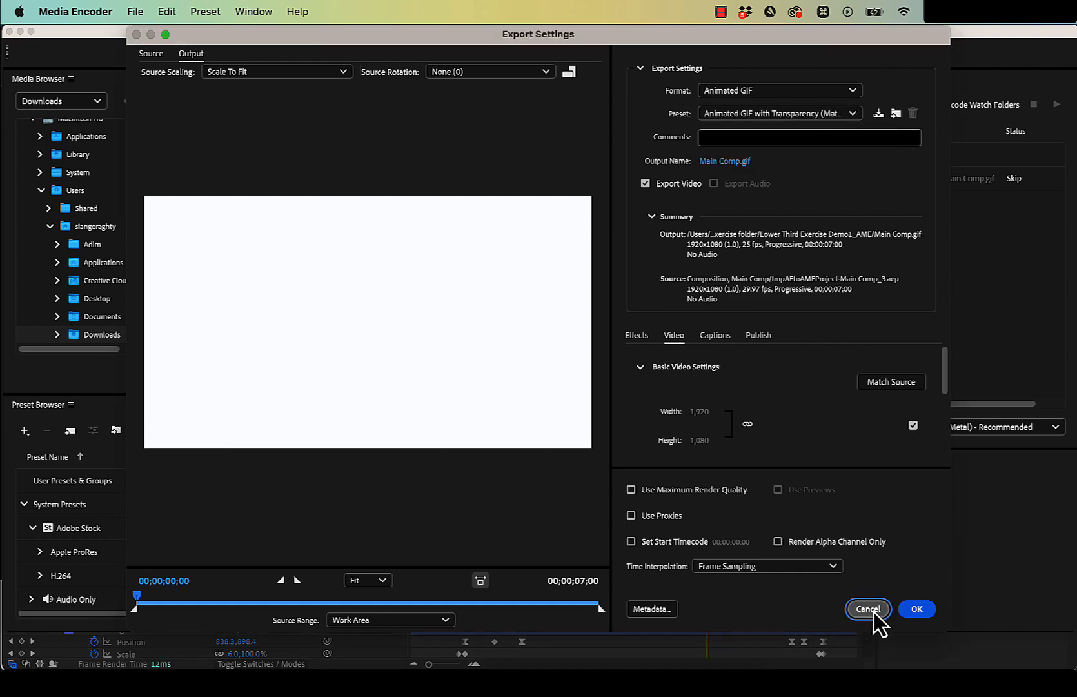
{"action": "left_click", "coordinate": [873, 612]}
{"action": "left_click", "coordinate": [602, 608]}
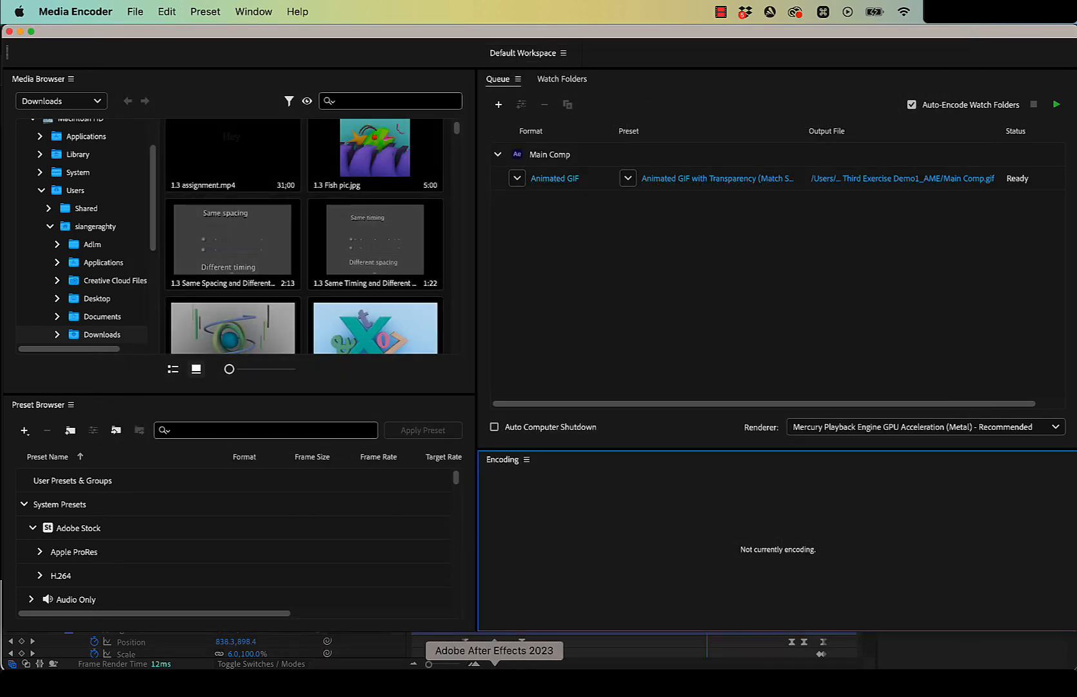
Step: Switch back to After Effects and hide the White BG layer in Main Comp
{"action": "left_click", "coordinate": [494, 681]}
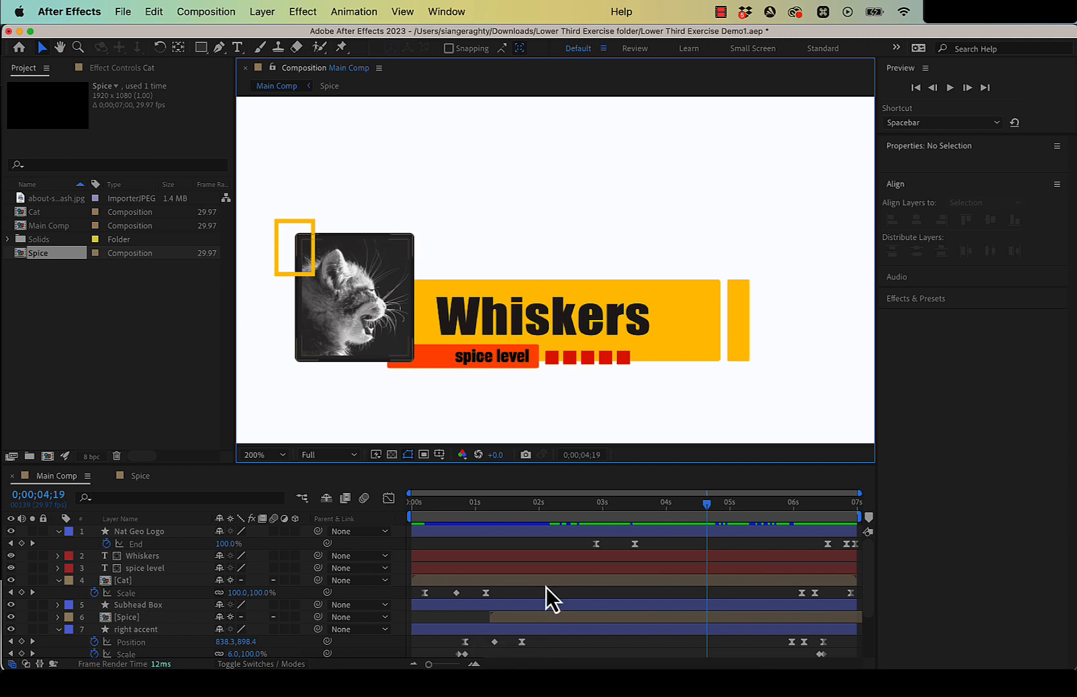
{"action": "scroll", "coordinate": [192, 630], "scroll_direction": "down", "scroll_amount": 5}
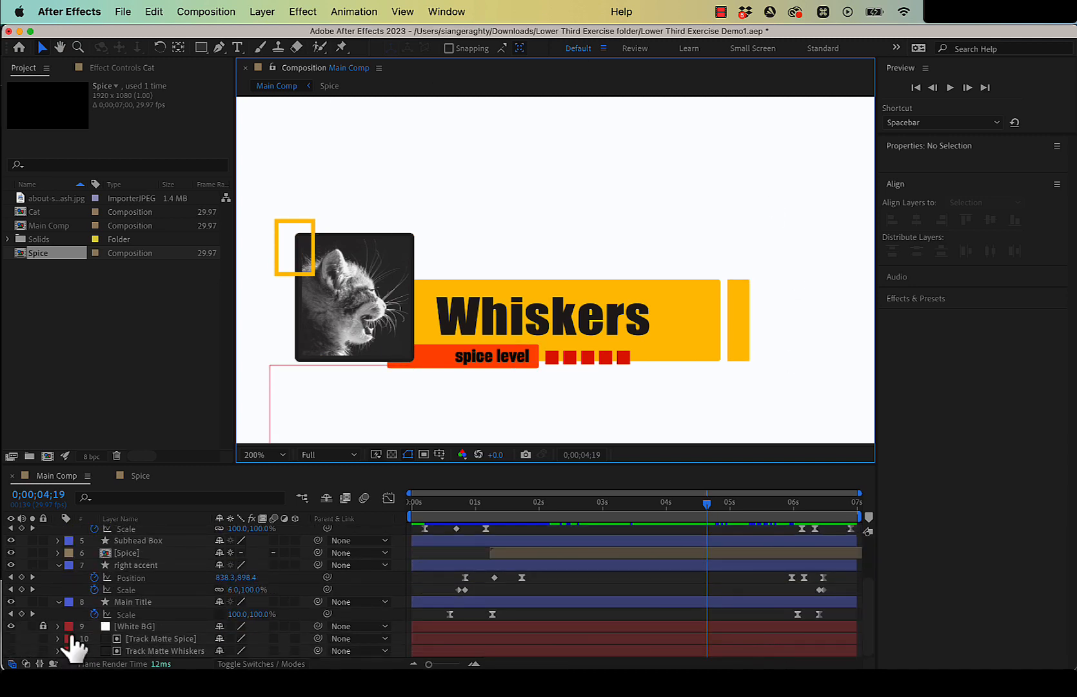
{"action": "left_click", "coordinate": [11, 625]}
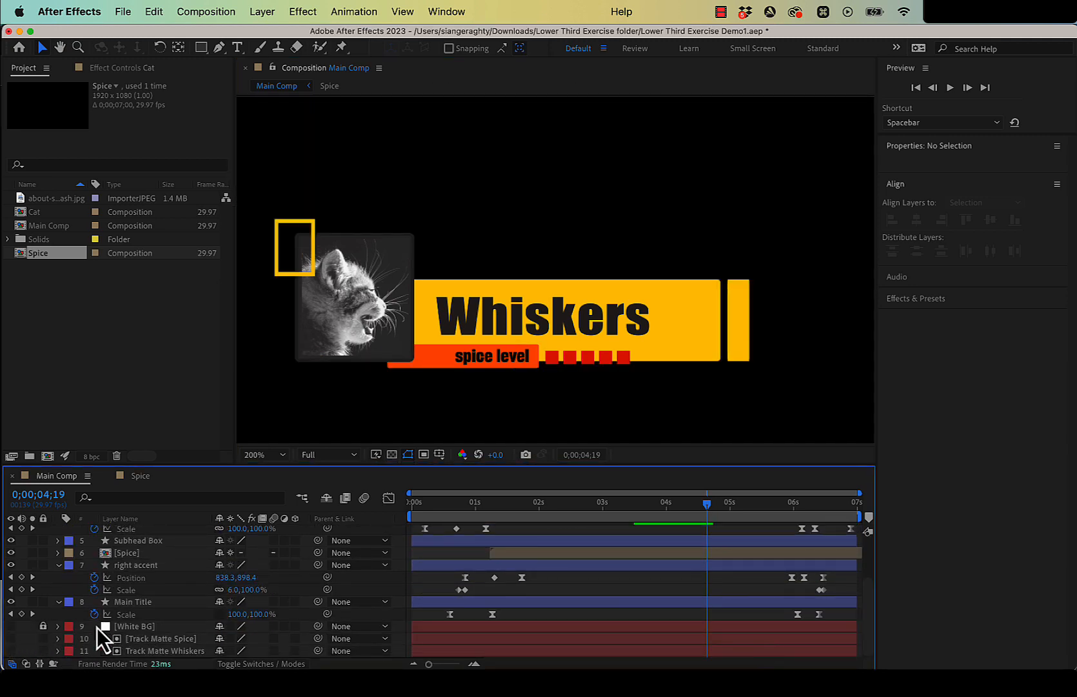
Step: Add Main Comp to the Adobe Media Encoder queue again and remove the earlier Main Comp.gif job from the queue
{"action": "left_click", "coordinate": [126, 11]}
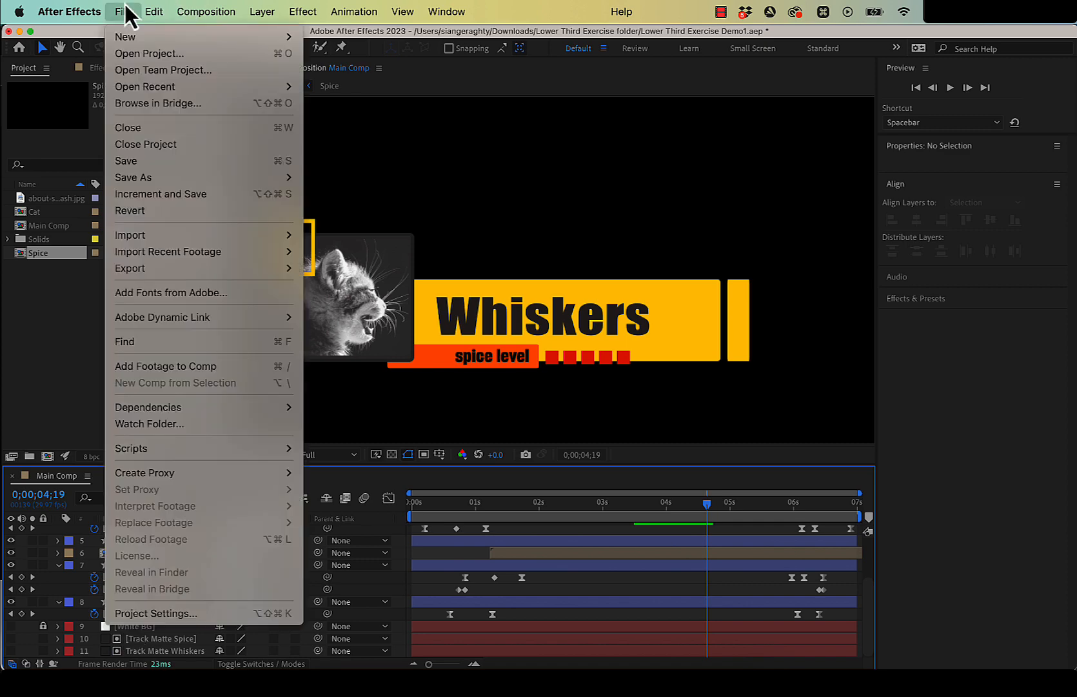
{"action": "mouse_move", "coordinate": [207, 269]}
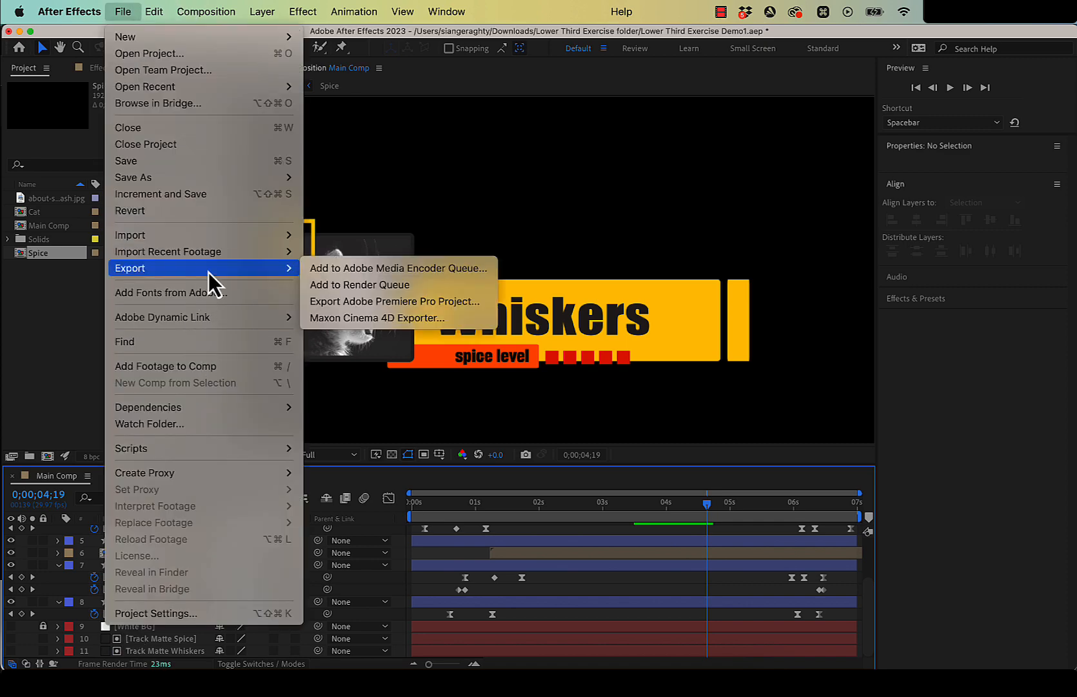
{"action": "left_click", "coordinate": [446, 270]}
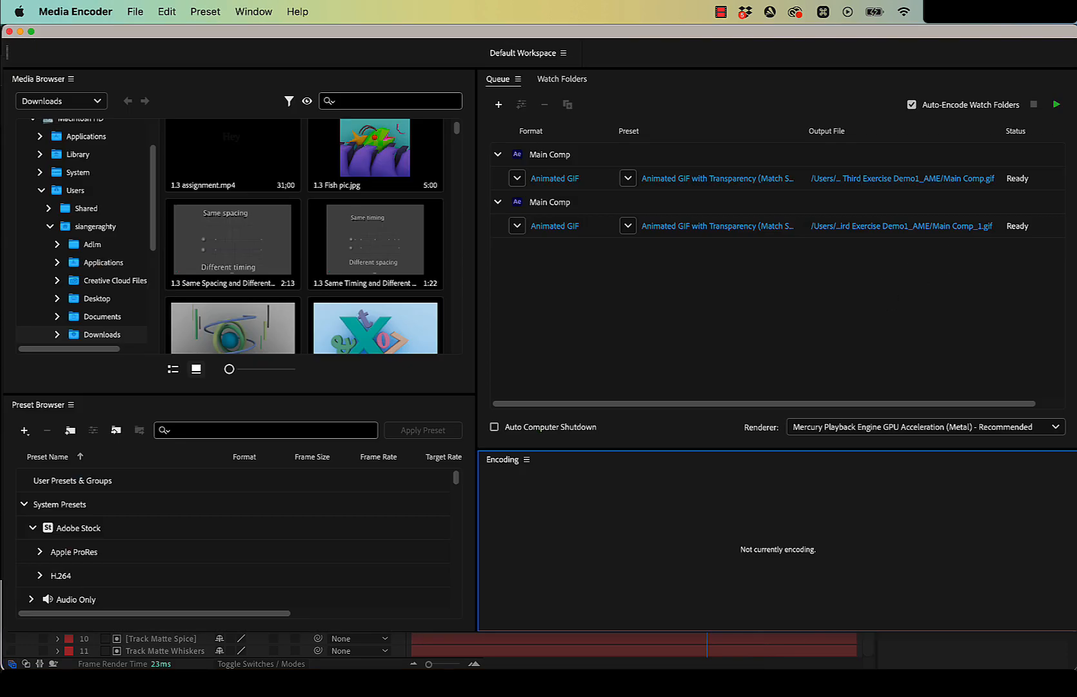
{"action": "right_click", "coordinate": [803, 188]}
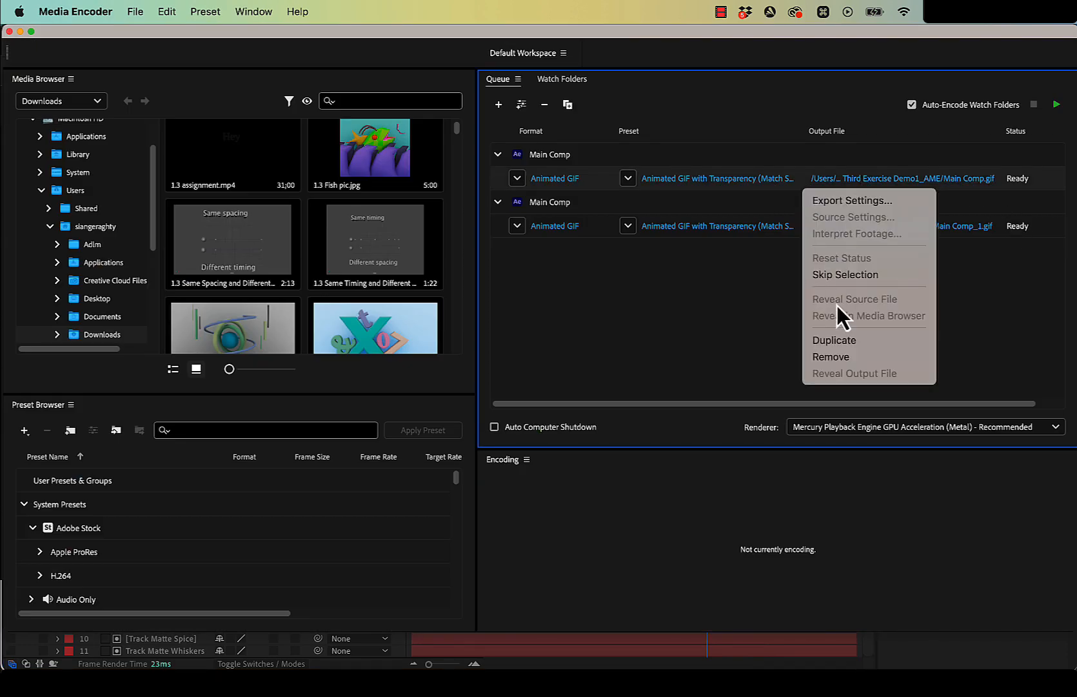
{"action": "left_click", "coordinate": [840, 355]}
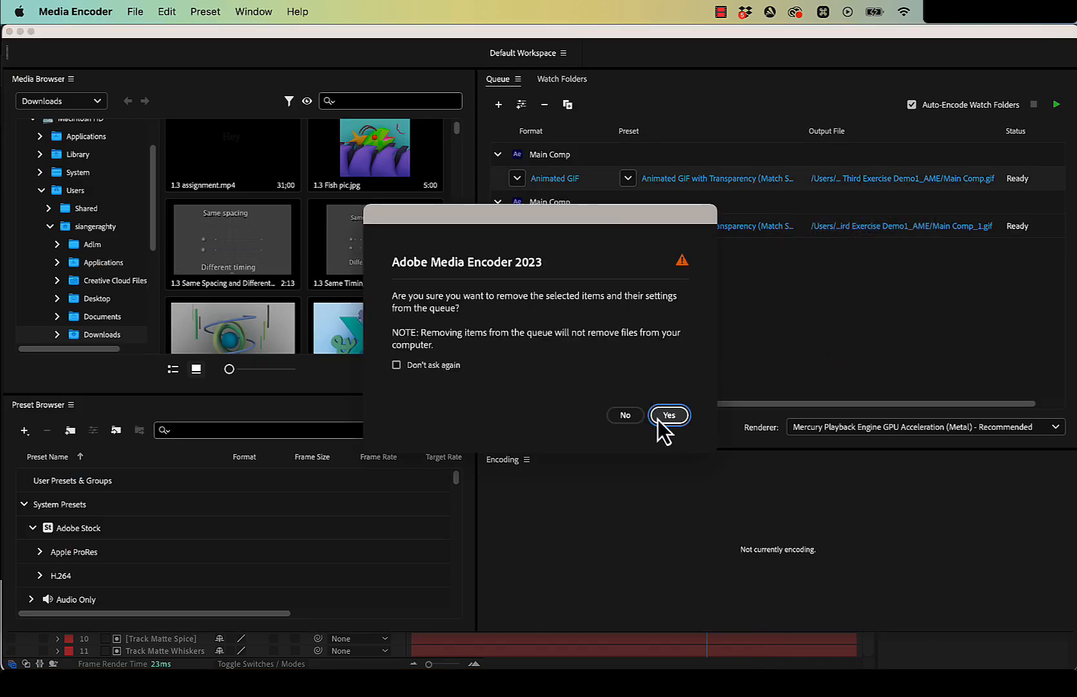
{"action": "left_click", "coordinate": [670, 415]}
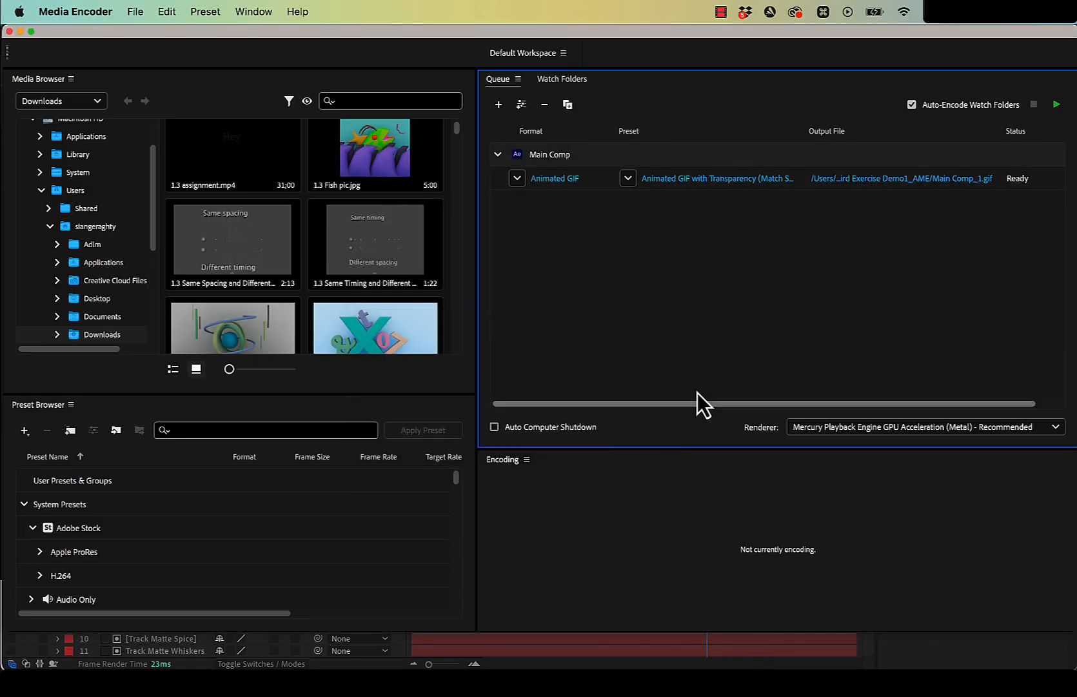
Step: Open the export settings of the queued Main Comp_1.gif and scrub through its preview to check the background
{"action": "left_click", "coordinate": [559, 179]}
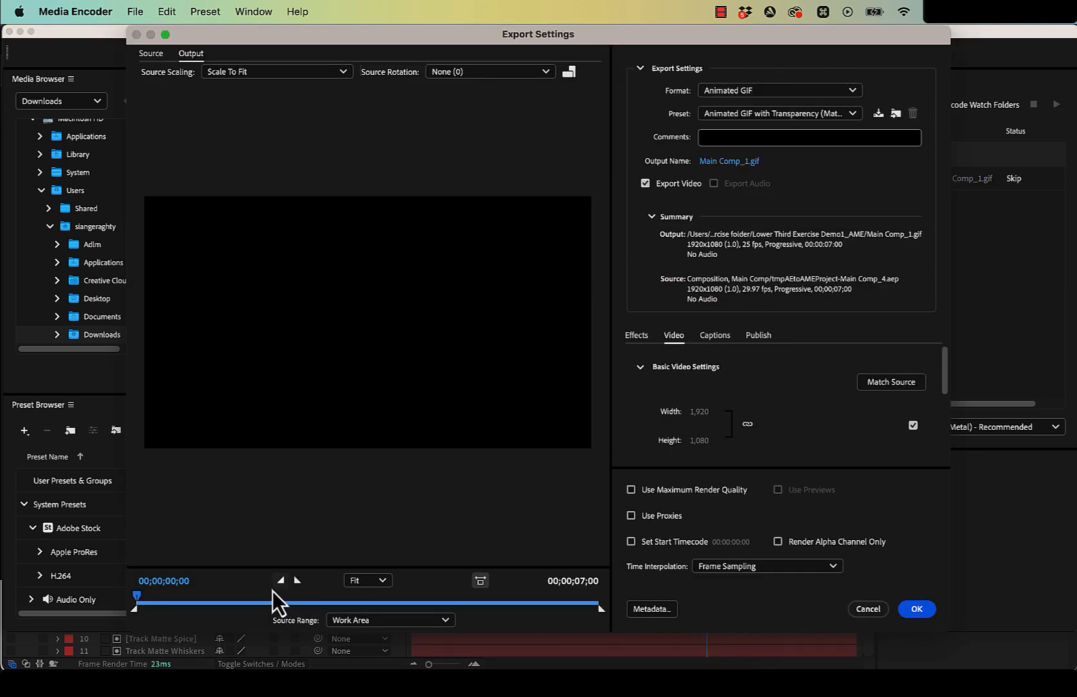
{"action": "left_click_drag", "start_coordinate": [195, 607], "coordinate": [381, 618]}
{"action": "left_click_drag", "start_coordinate": [267, 615], "coordinate": [375, 614]}
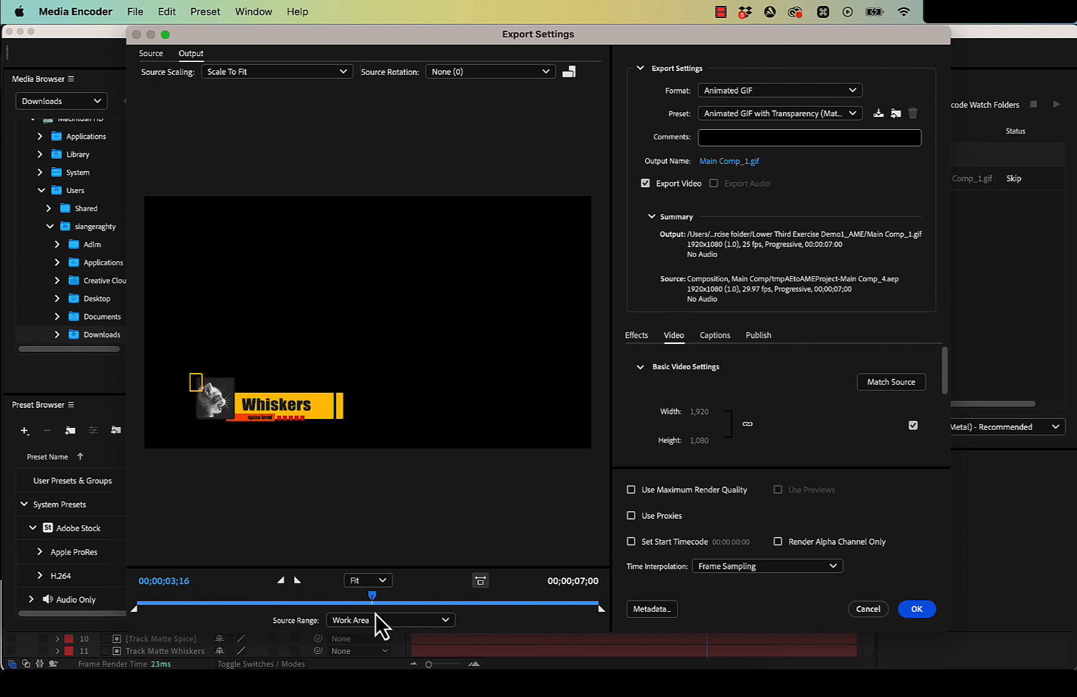
{"action": "left_click_drag", "start_coordinate": [443, 618], "coordinate": [593, 623]}
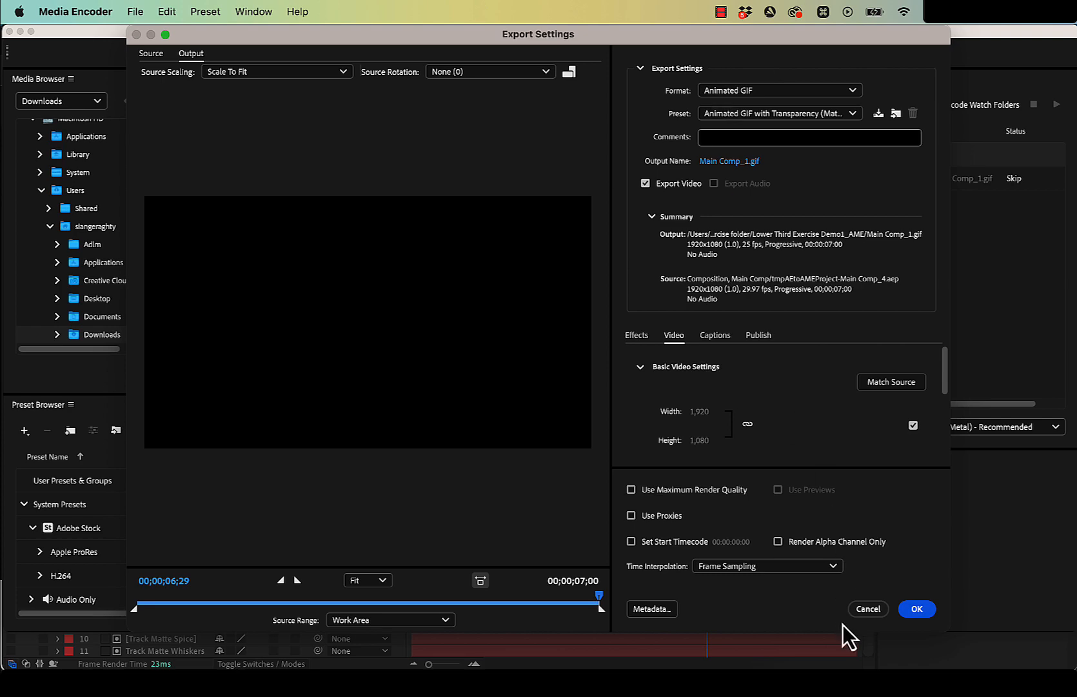
Step: Accept the export settings for Main Comp_1.gif and start rendering the queued Animated GIF with Transparency
{"action": "left_click", "coordinate": [916, 610]}
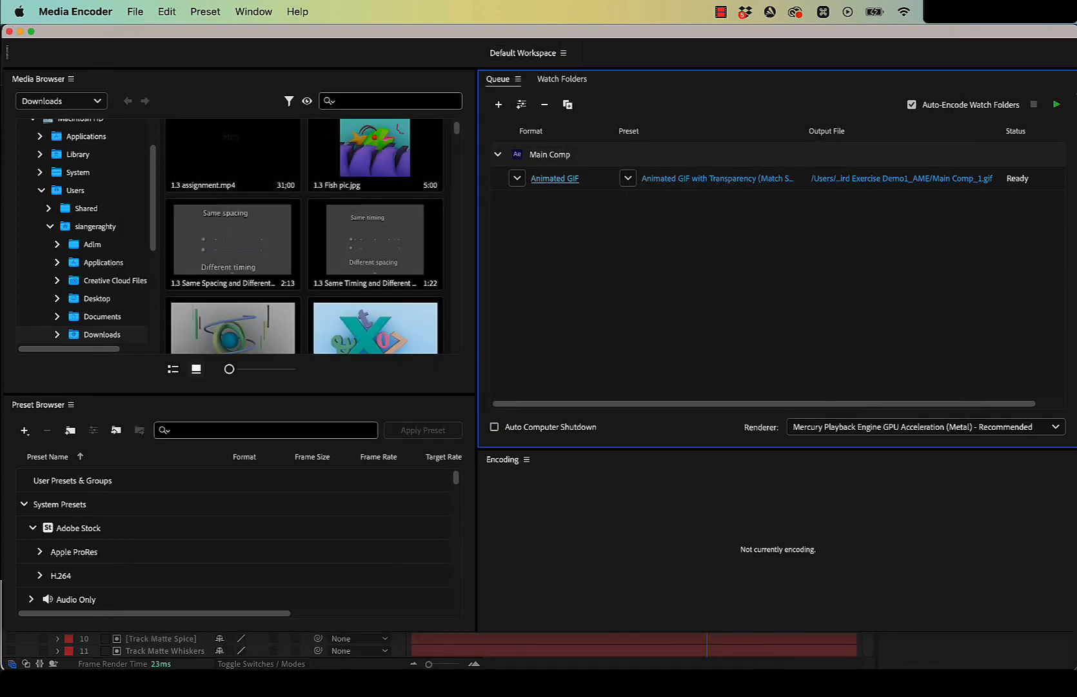
{"action": "left_click", "coordinate": [1057, 104]}
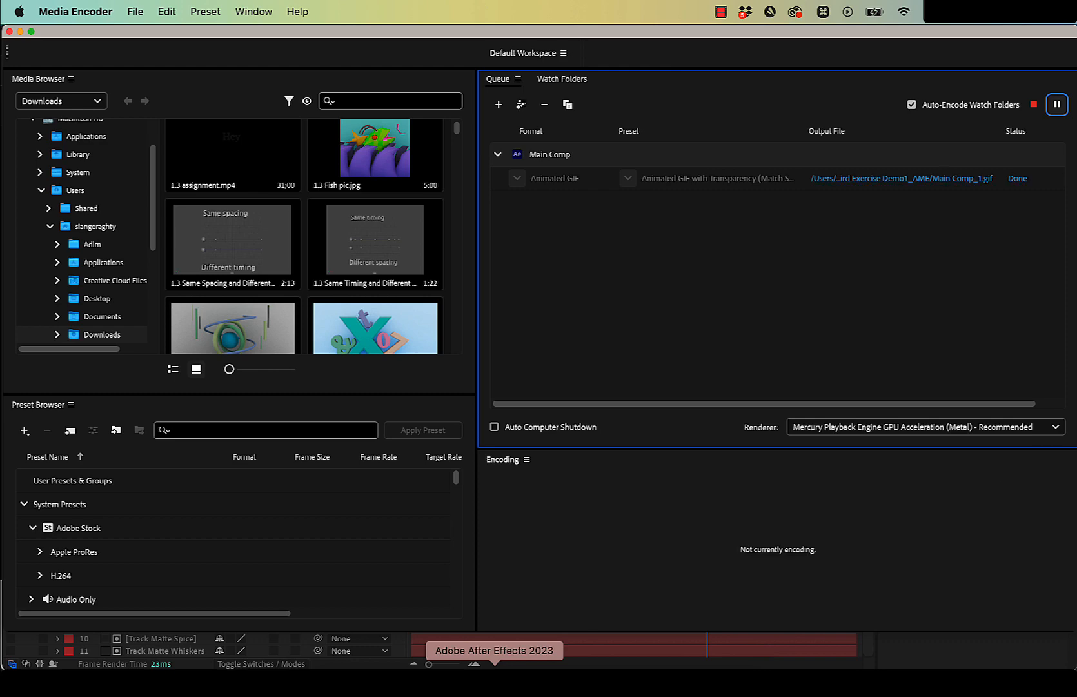
Step: Switch back to After Effects and add Main Comp to the Adobe Media Encoder queue again
{"action": "left_click", "coordinate": [495, 674]}
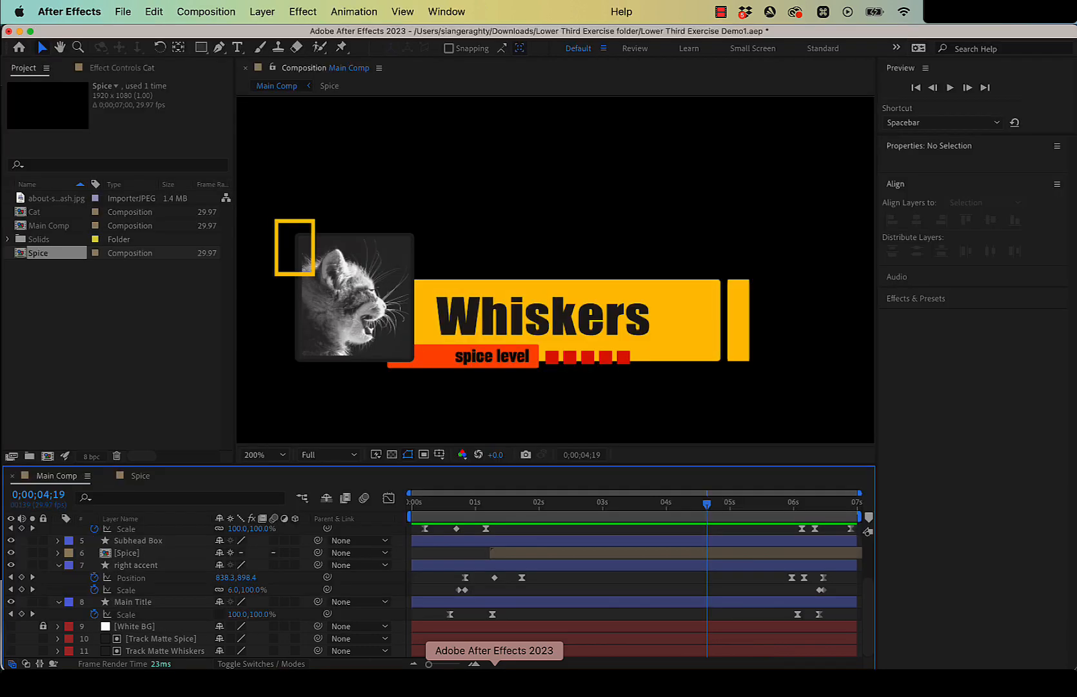
{"action": "left_click", "coordinate": [123, 12]}
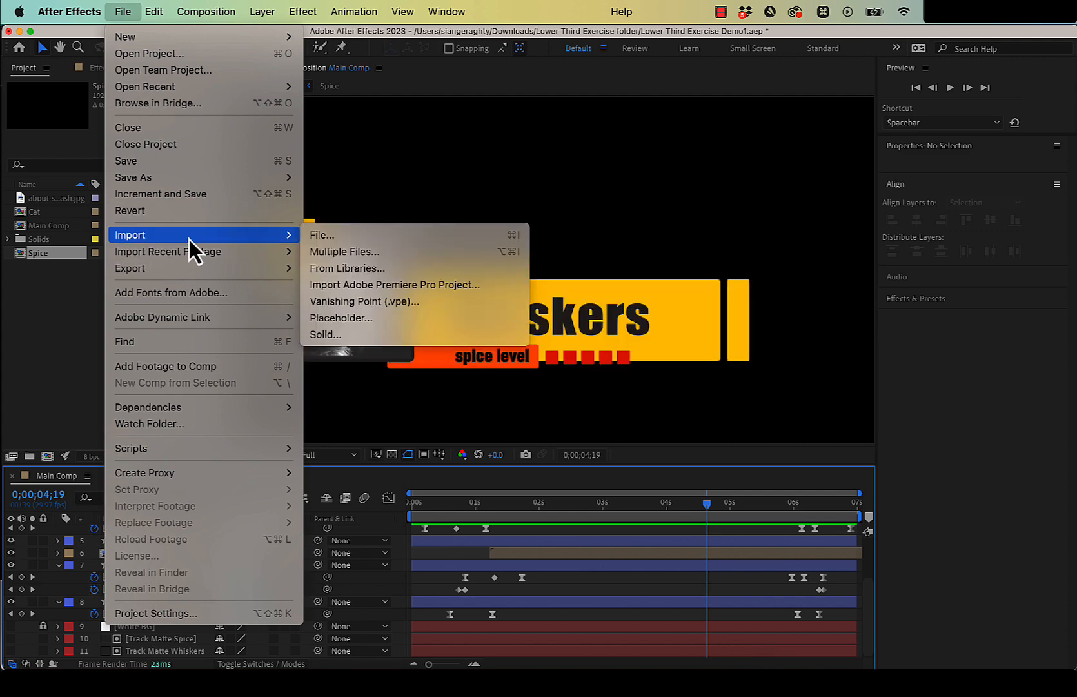
{"action": "mouse_move", "coordinate": [198, 269]}
{"action": "left_click", "coordinate": [387, 273]}
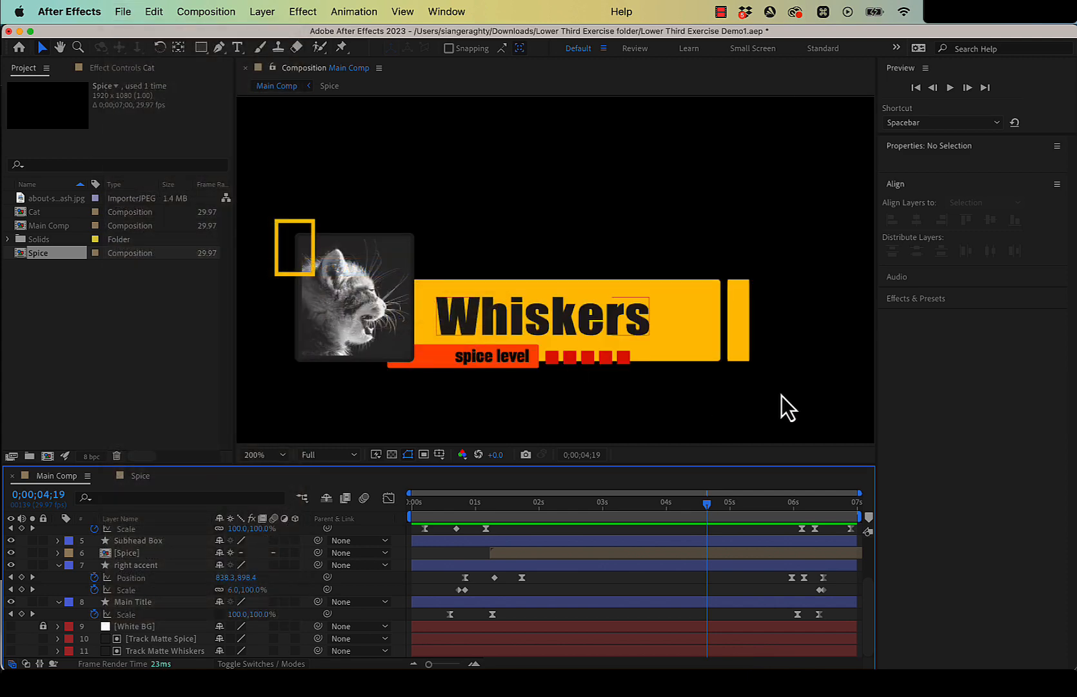
Step: Set the new Main Comp job to the Apple ProRes MXF OP1a format with the Apple ProRes 4444 with alpha preset, and render it
{"action": "left_click", "coordinate": [682, 226]}
{"action": "left_click", "coordinate": [714, 92]}
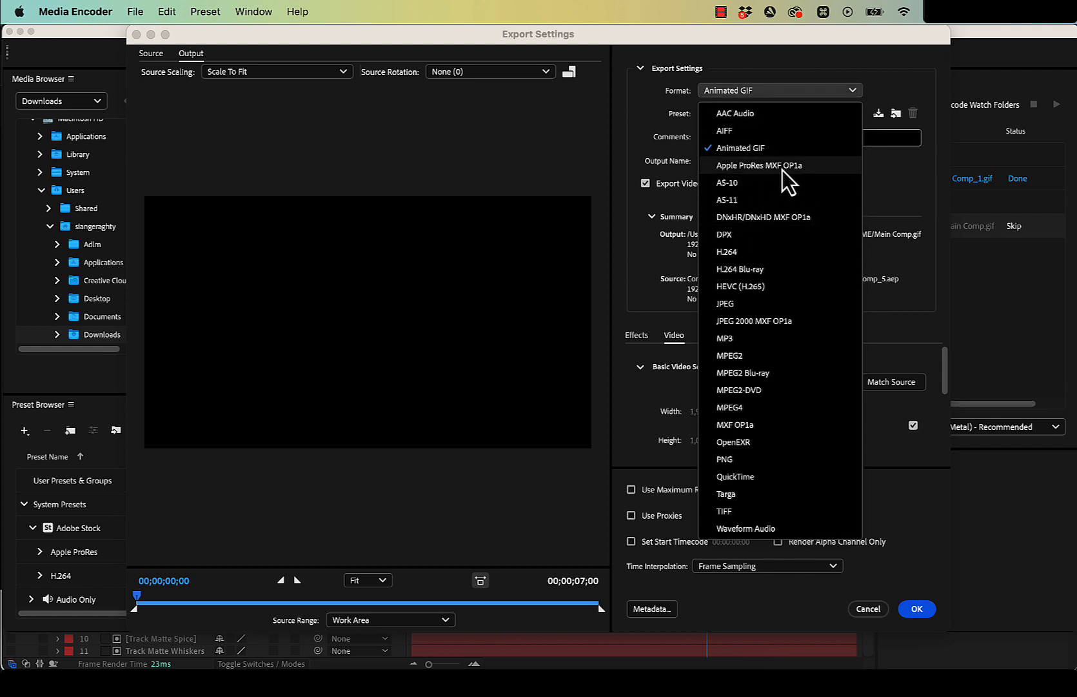
{"action": "left_click", "coordinate": [802, 171]}
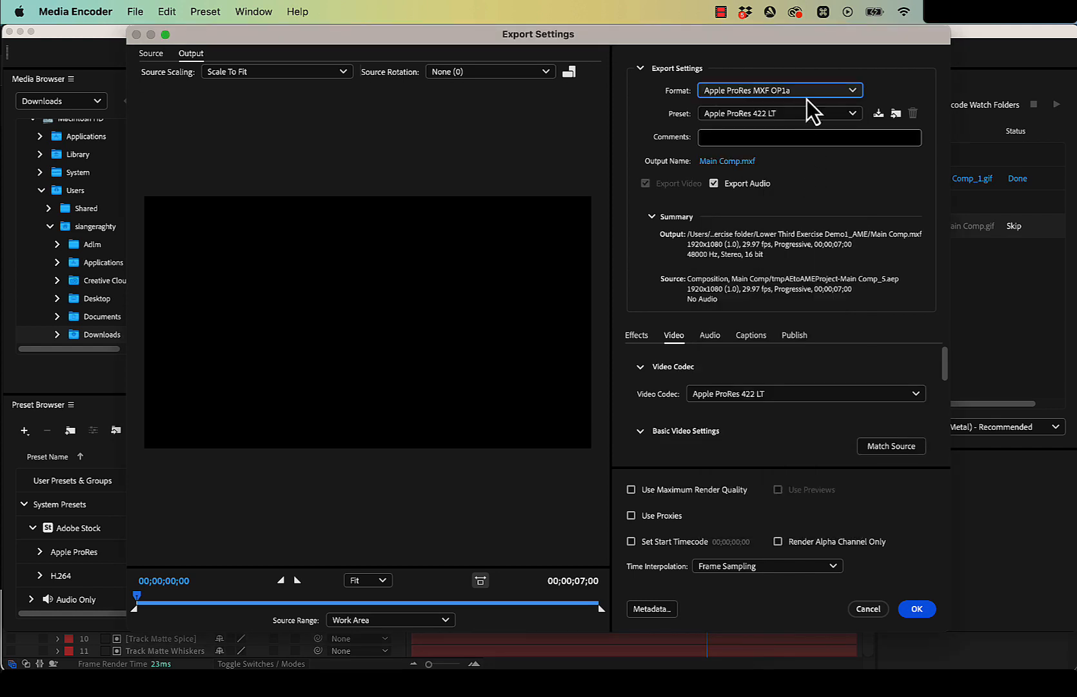
{"action": "left_click", "coordinate": [803, 113]}
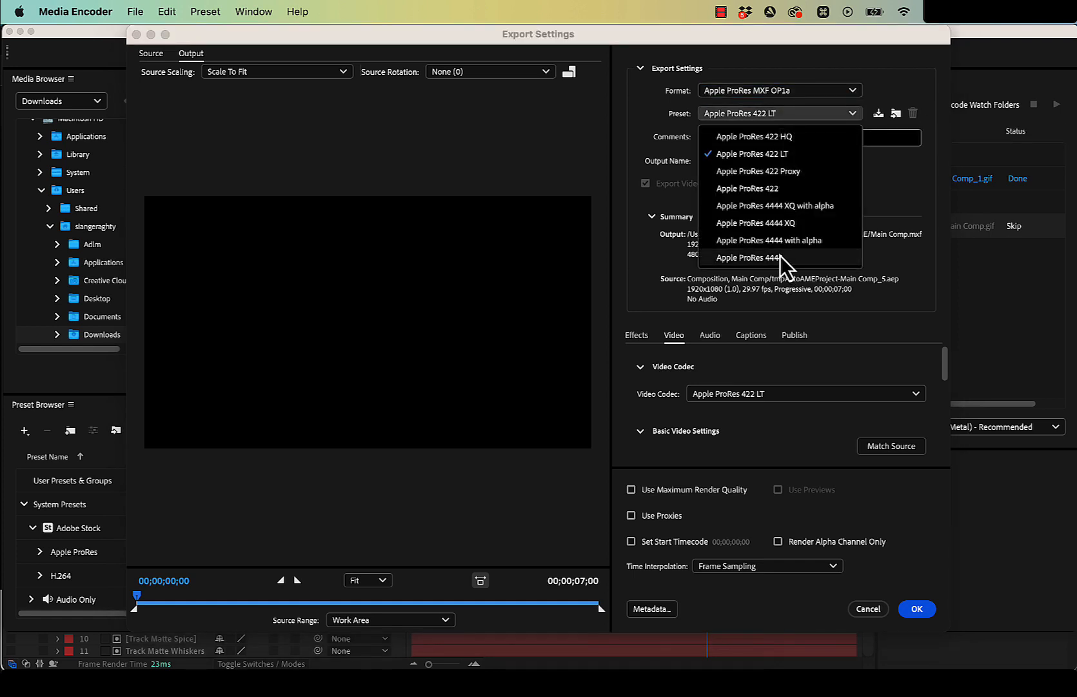
{"action": "left_click", "coordinate": [823, 243]}
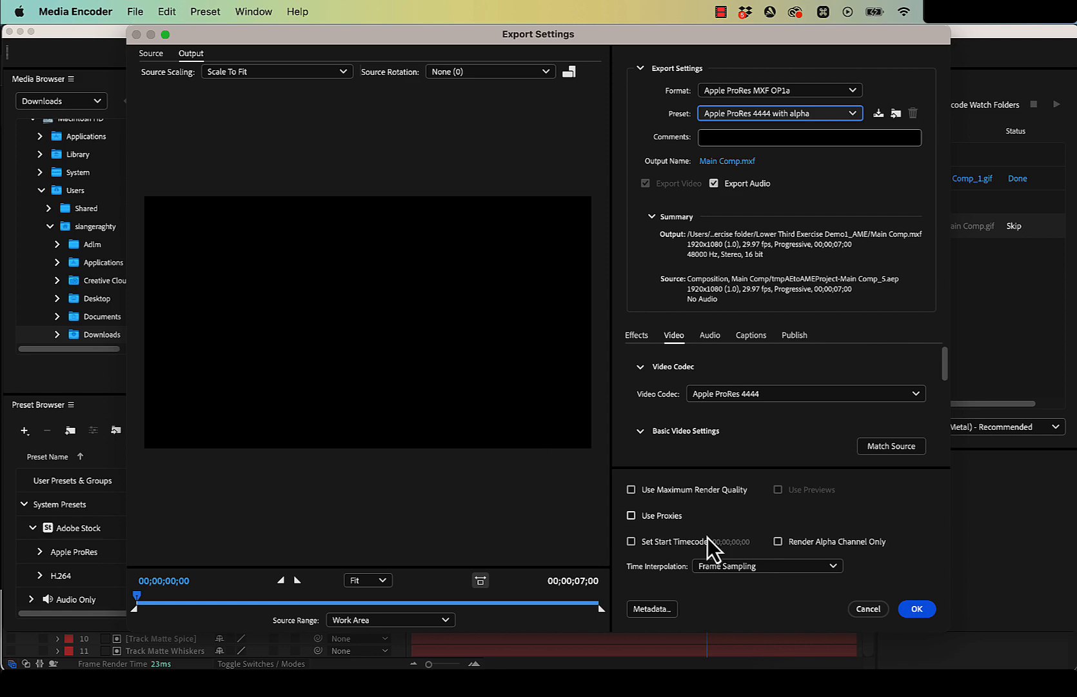
{"action": "left_click", "coordinate": [918, 610]}
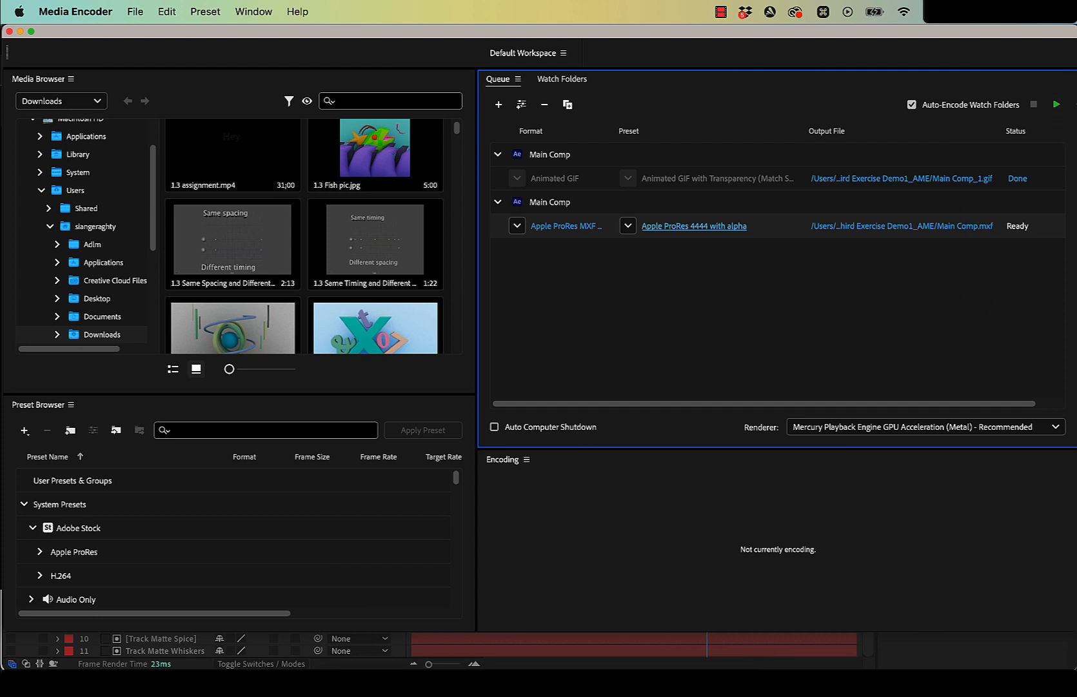
{"action": "left_click", "coordinate": [1056, 104]}
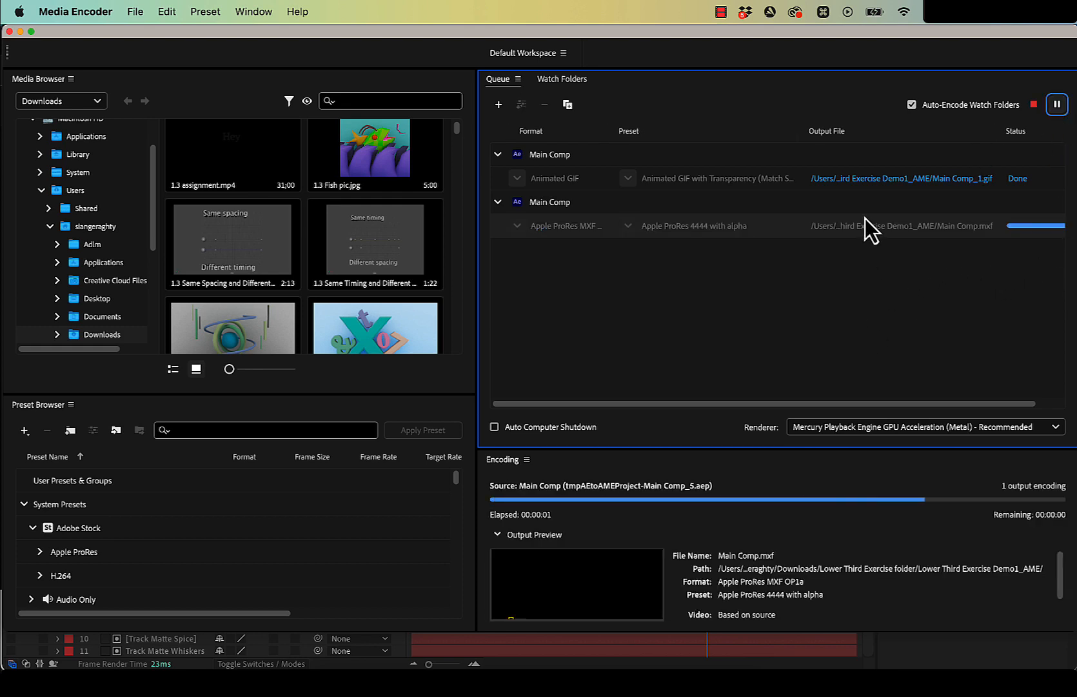
Step: Locate the rendered Main Comp_1.gif in its output folder and open it to check the animation's playback
{"action": "left_click", "coordinate": [918, 179]}
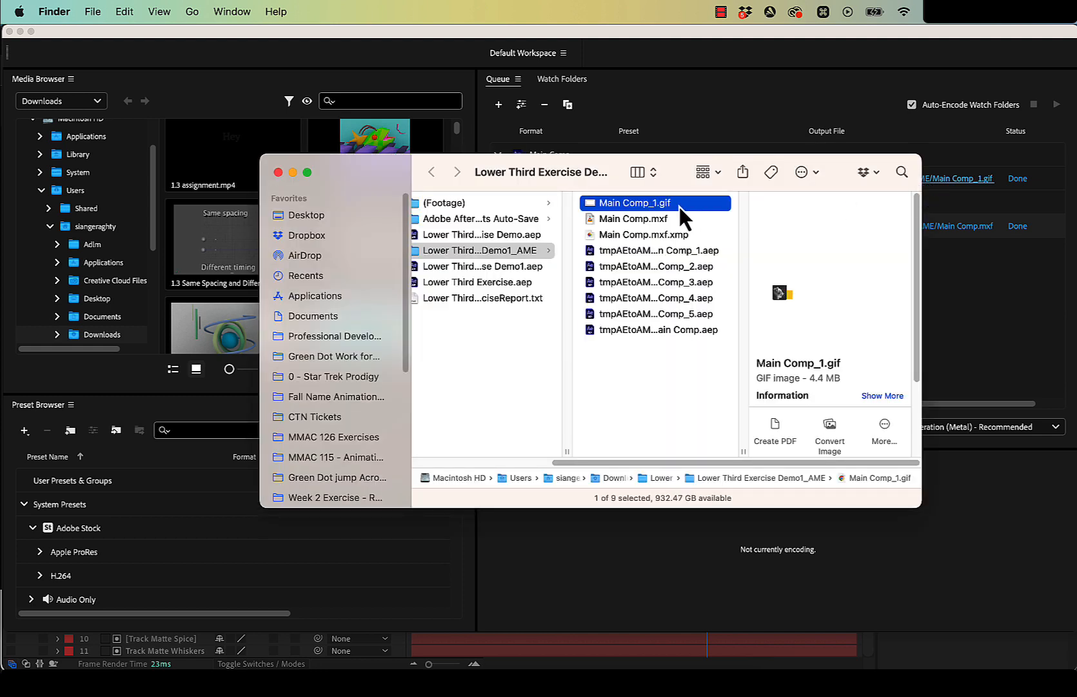
{"action": "double_click", "coordinate": [678, 204]}
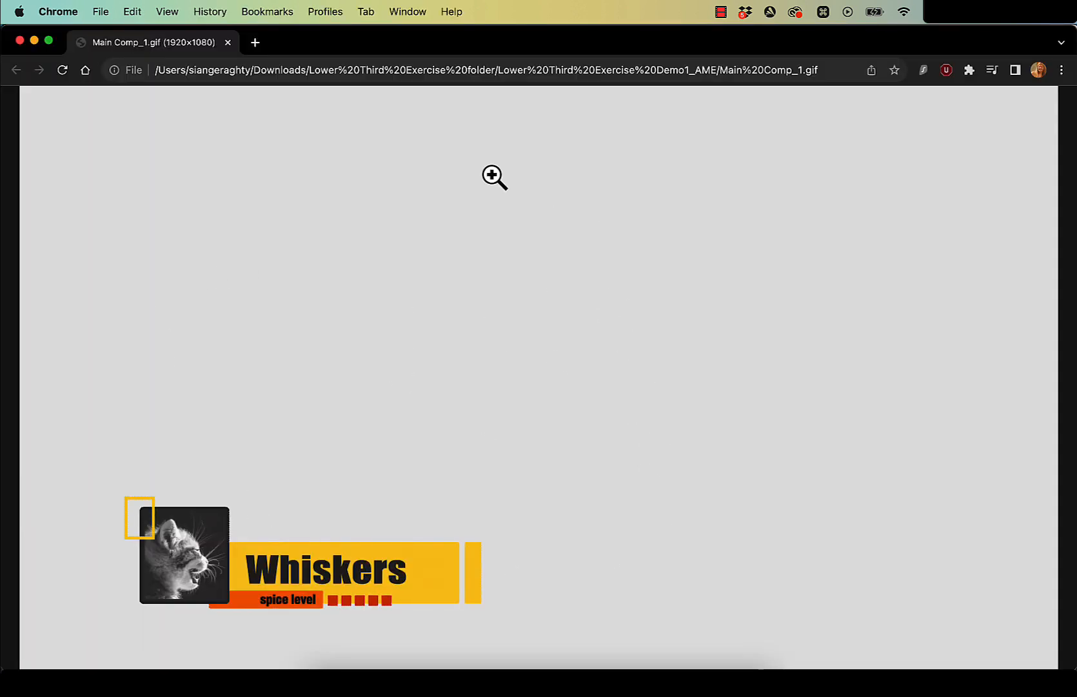